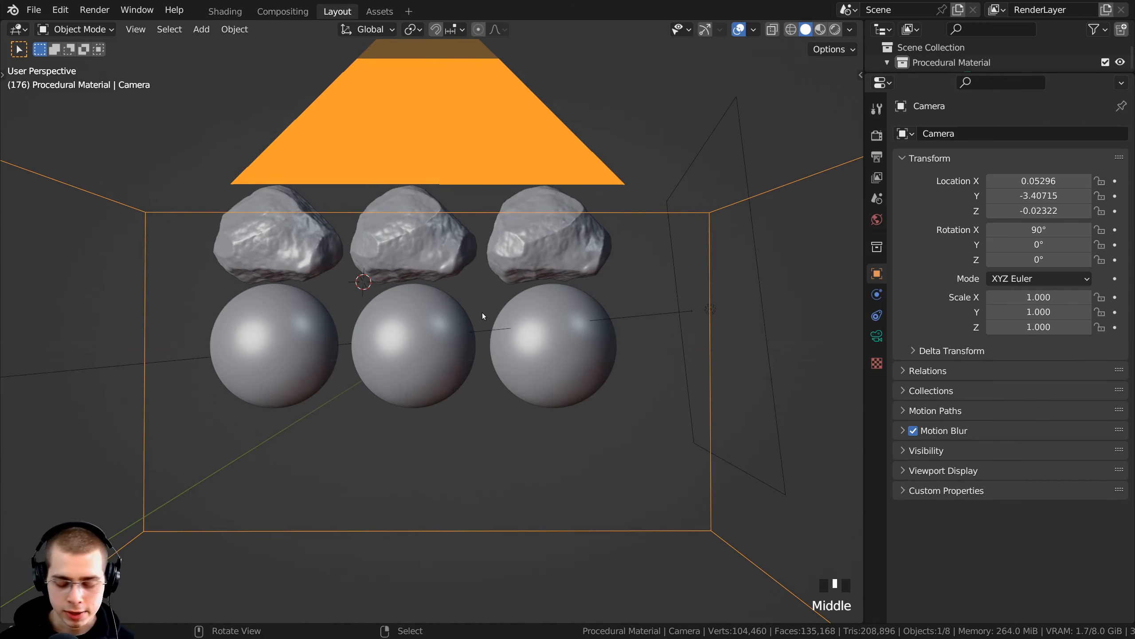
- Reposition the camera to about X -0.002, Y -3.482, Z 0.174 so all three rocks and spheres fit inside the frame
key(KP_0)
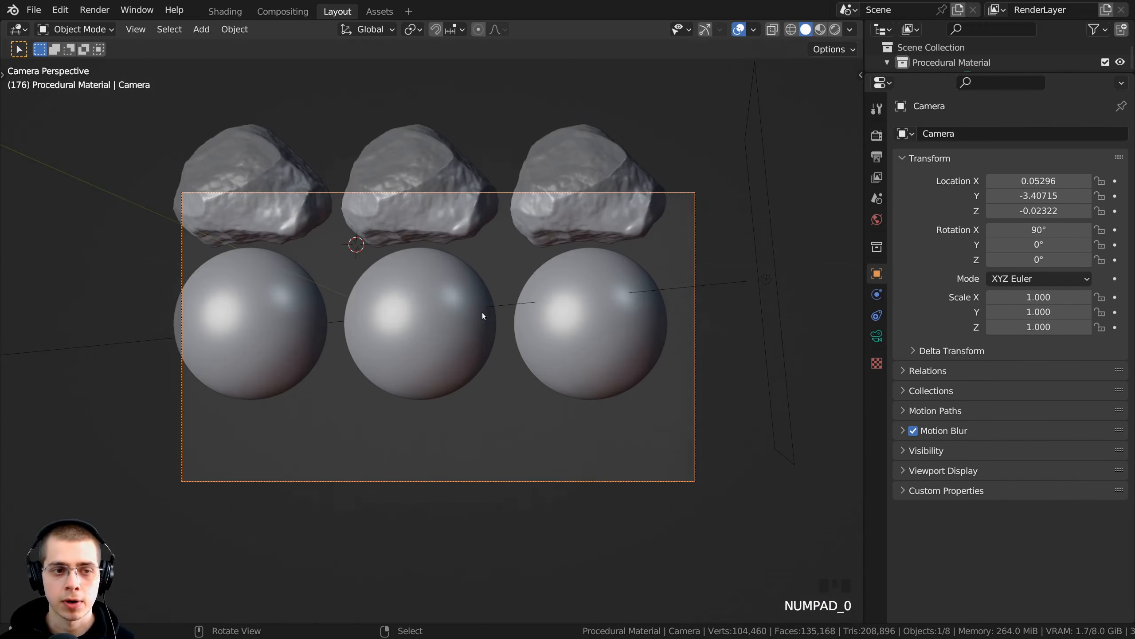
scroll(319, 158, up, 2)
middle_drag(319, 159, 349, 226)
key(KP_0)
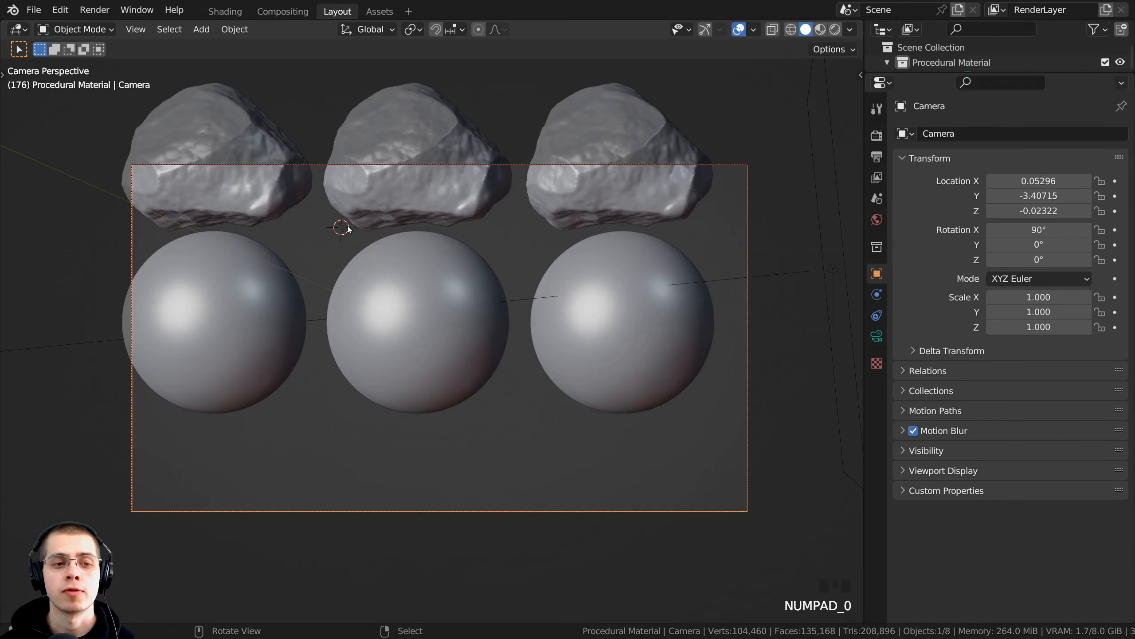
key(g)
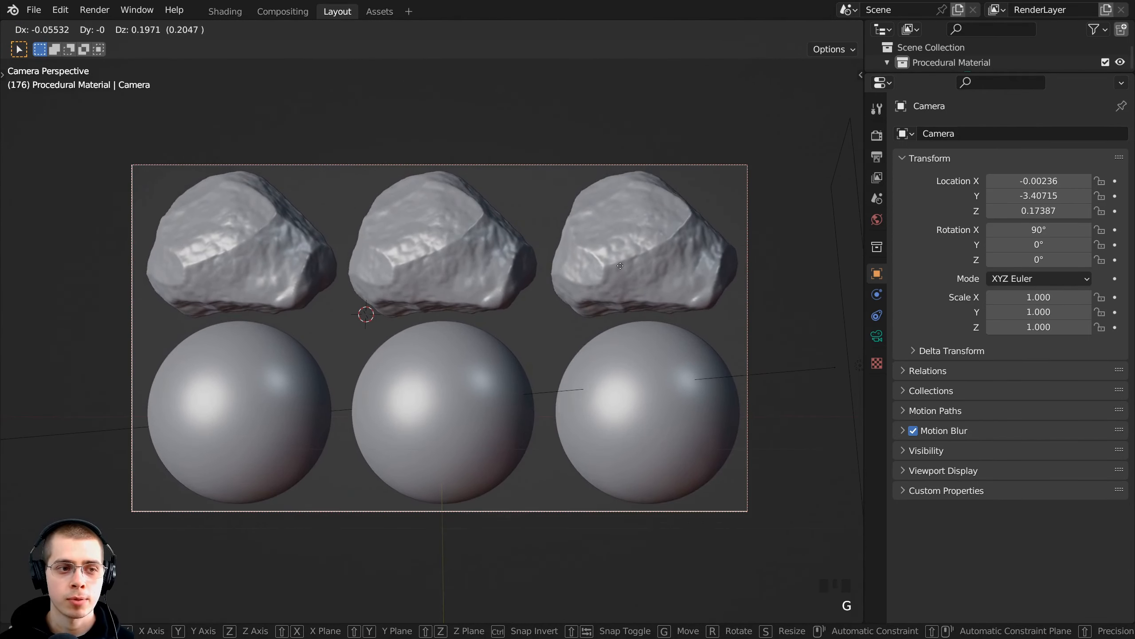
click(620, 267)
key(g)
key(z)
key(z)
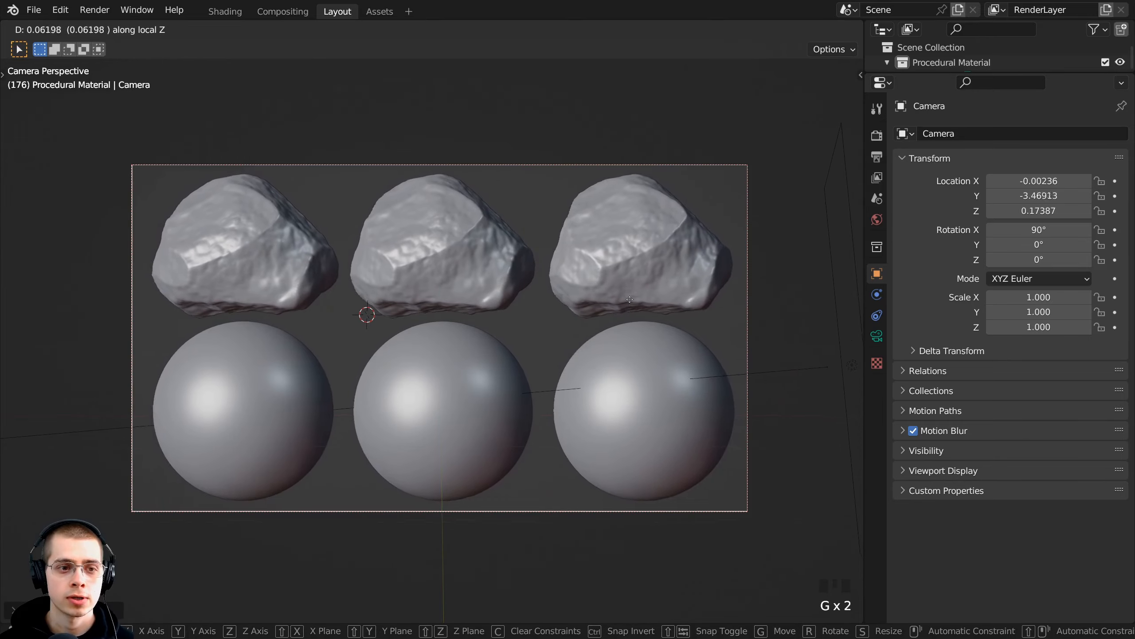
click(523, 341)
- Switch the viewport to rendered shading and select the area light beside the rocks and spheres
key(z)
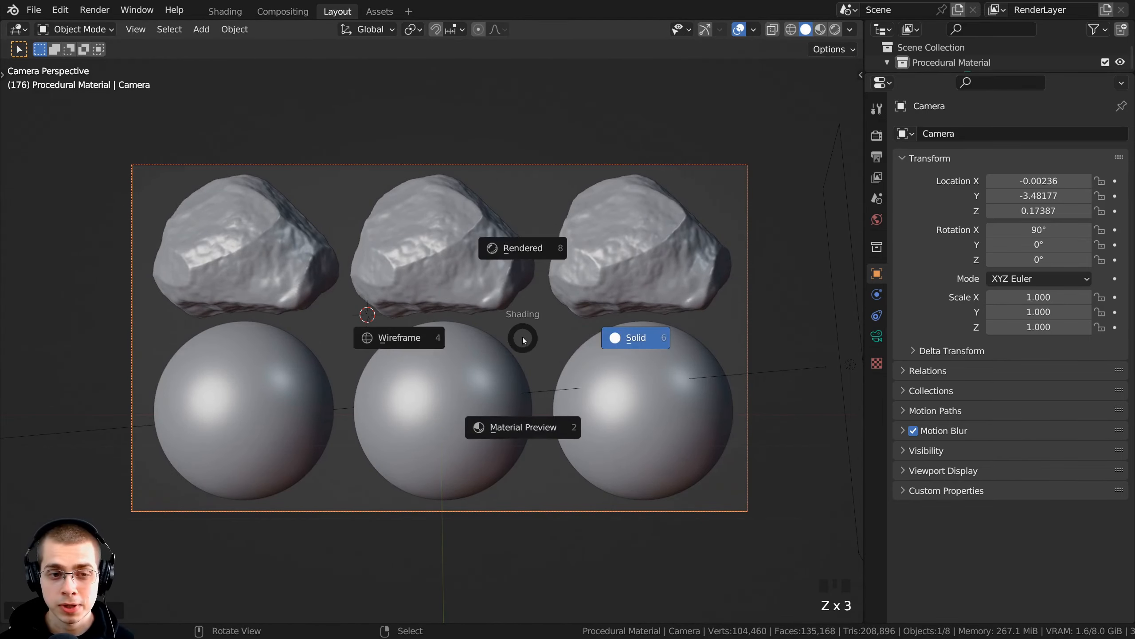
click(509, 254)
shift+middle_drag(613, 217, 802, 357)
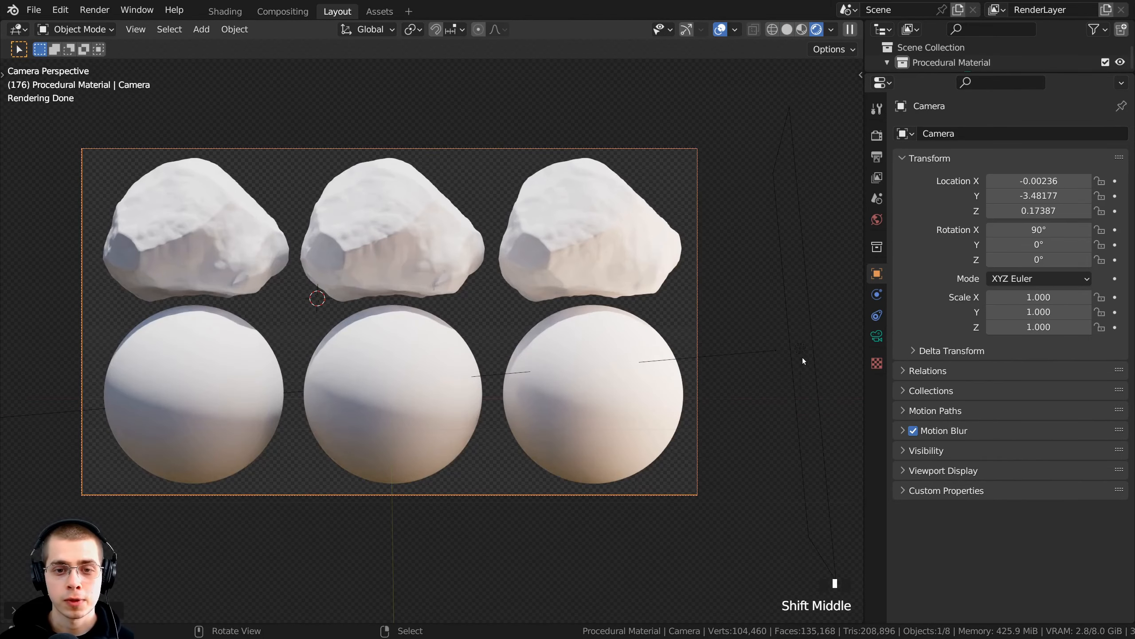
right_click(802, 357)
middle_drag(724, 272, 536, 181)
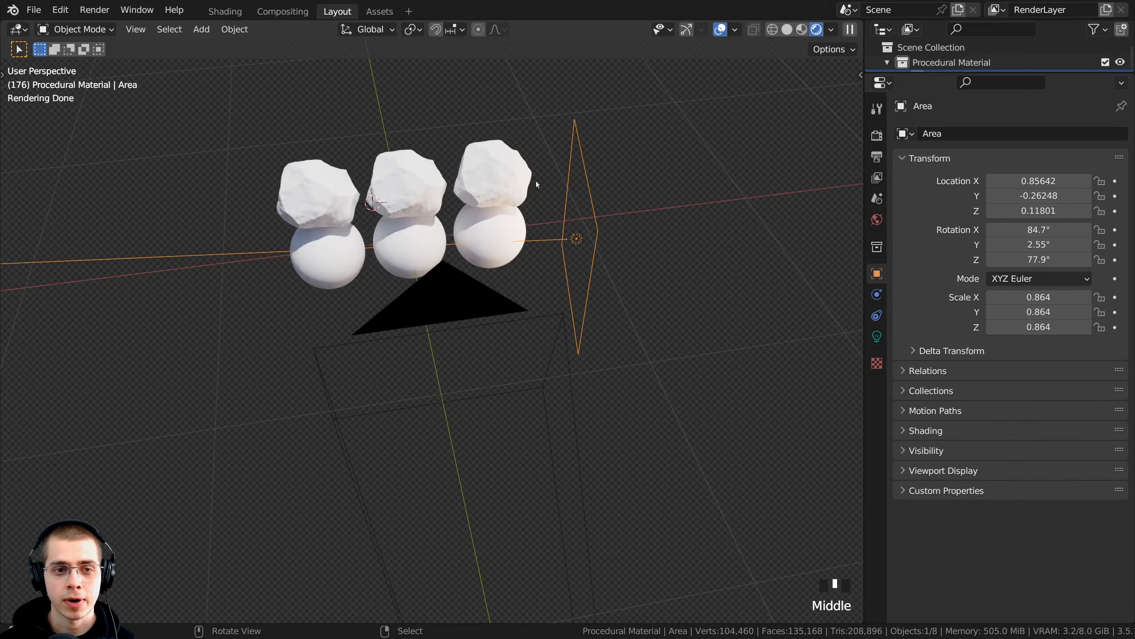
key(shift+a)
mouse_move(519, 170)
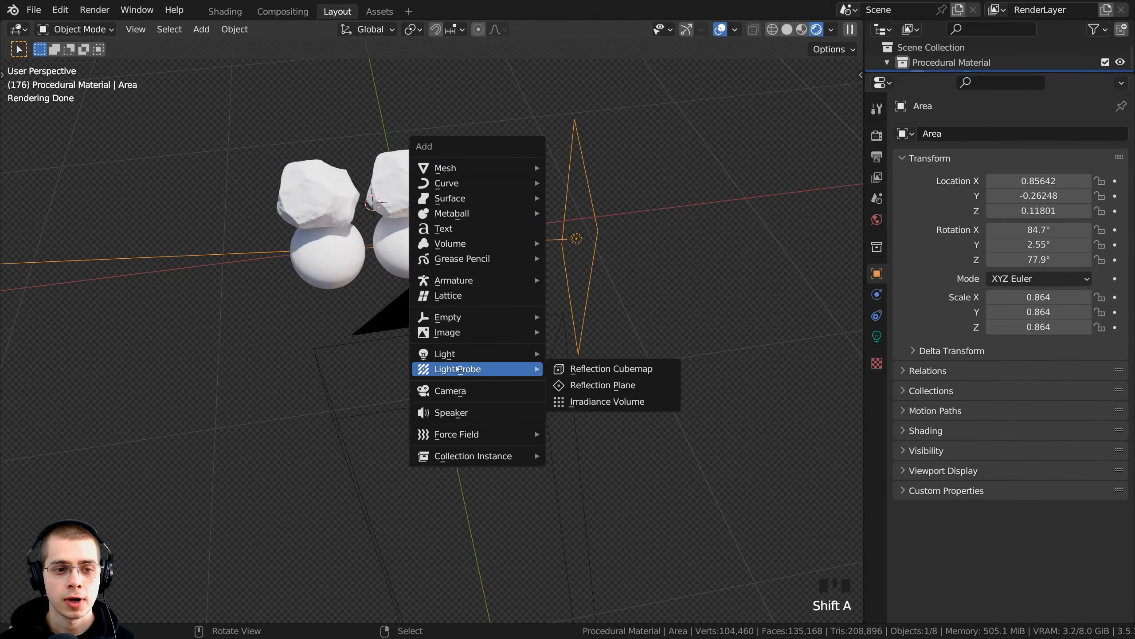
mouse_move(458, 358)
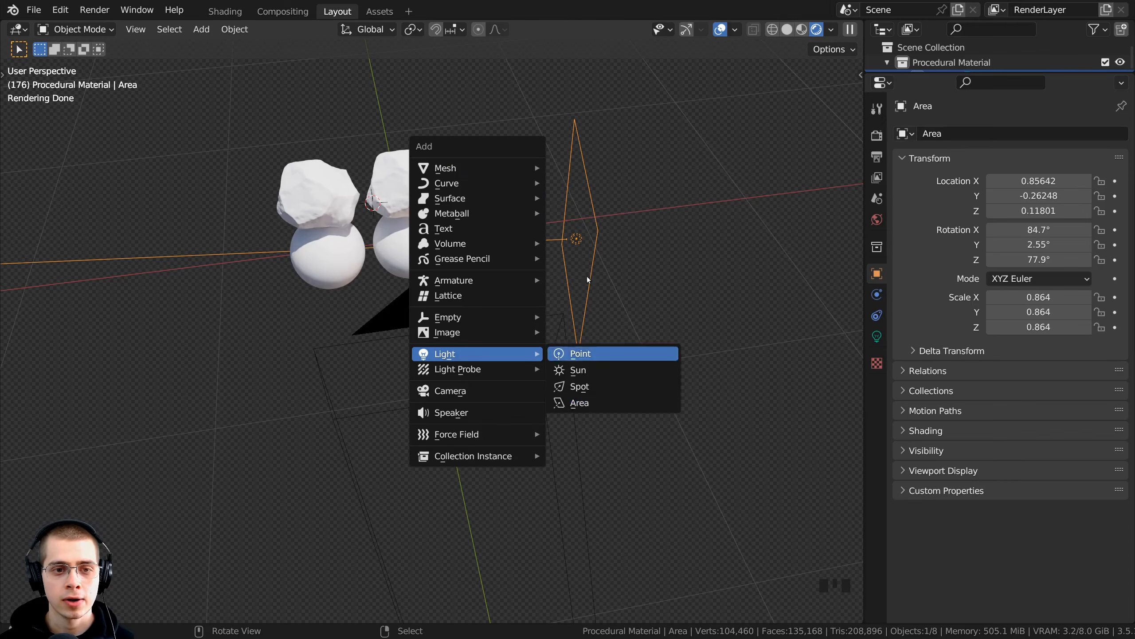
middle_drag(438, 237, 499, 229)
key(KP_0)
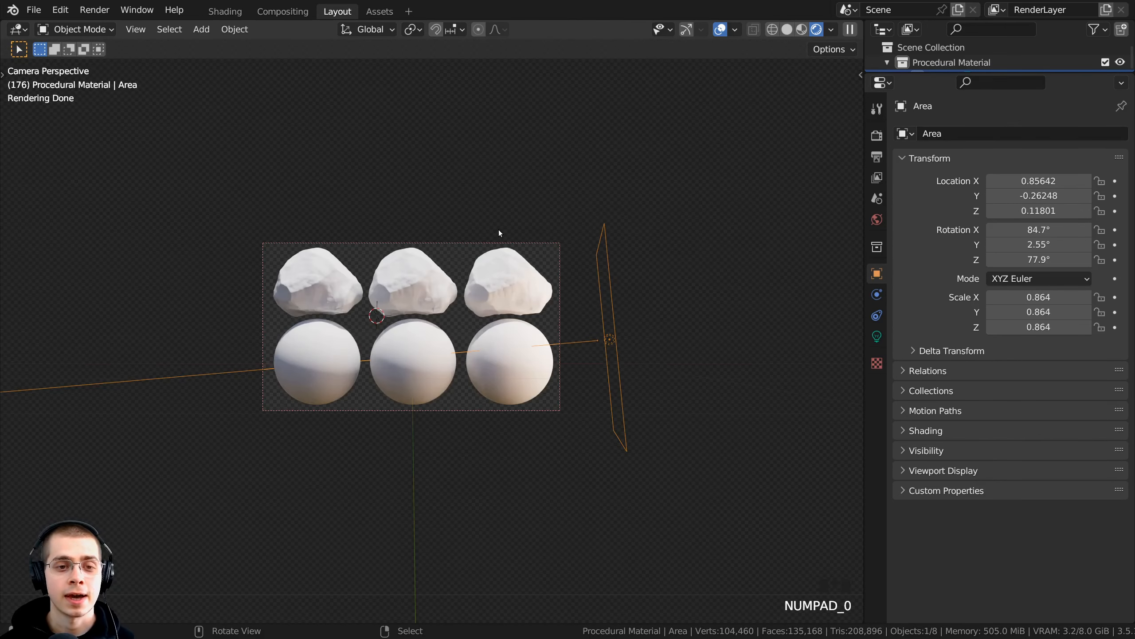
- Widen the properties editor and examine the selected area light's power and colour settings
click(877, 336)
drag(864, 340, 785, 340)
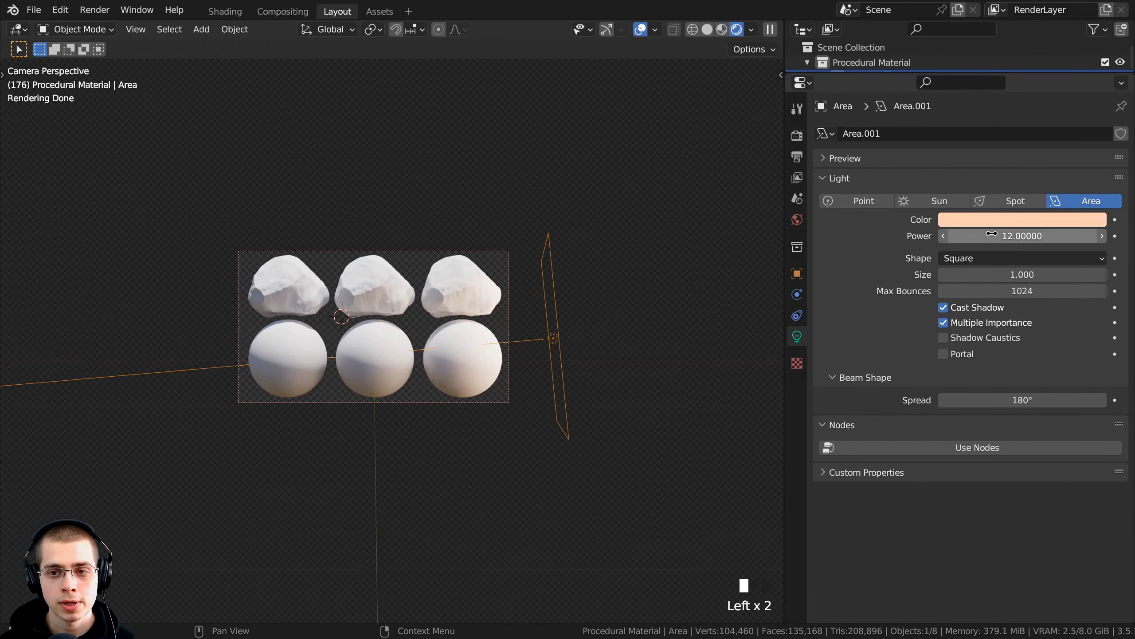
scroll(360, 322, up, 3)
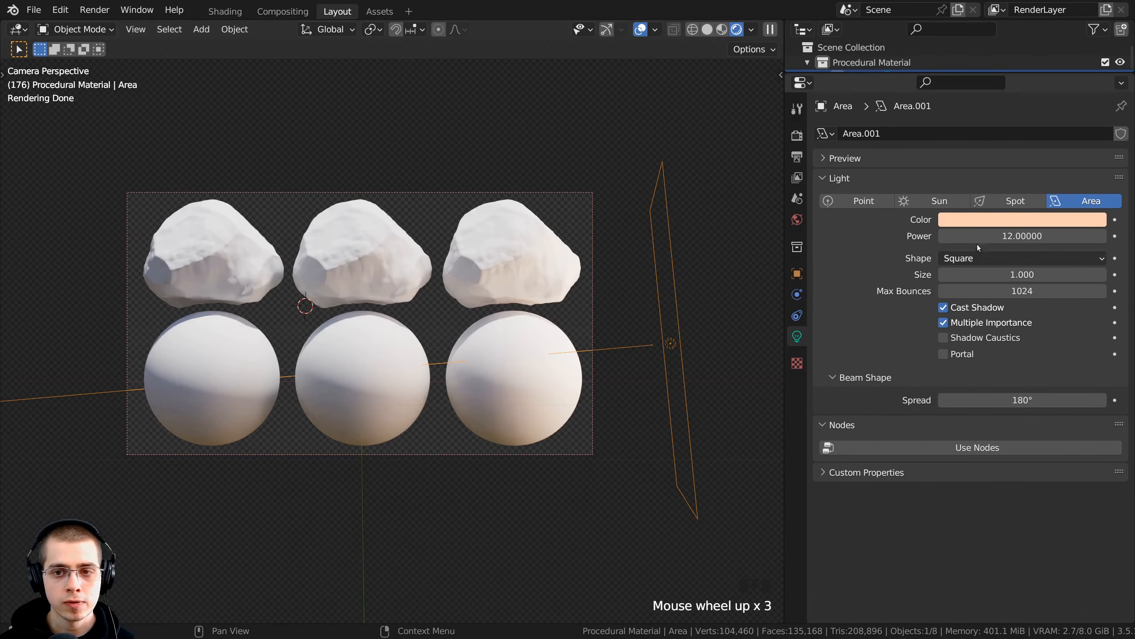
click(977, 223)
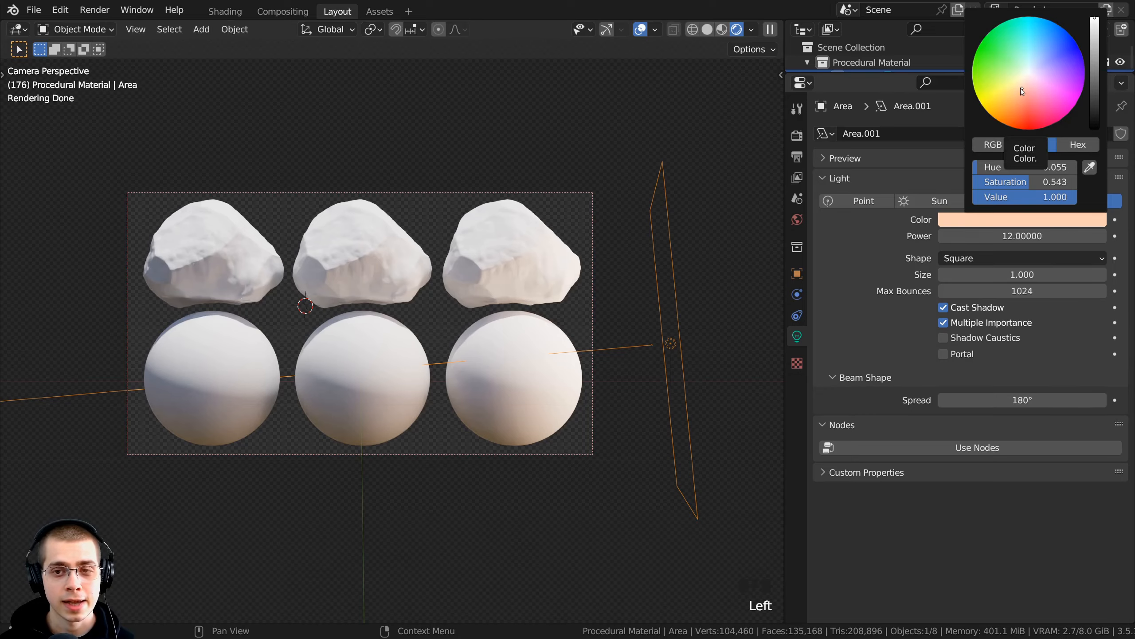
scroll(525, 267, up, 2)
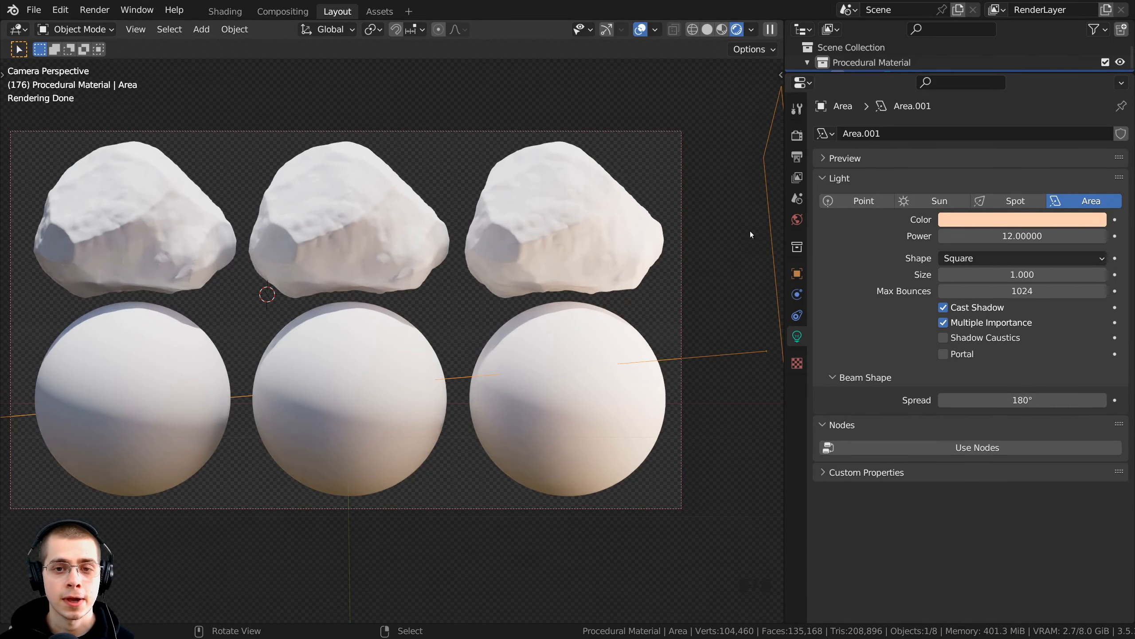
- Examine the world's background surface settings and the file name of its HDR image
click(797, 219)
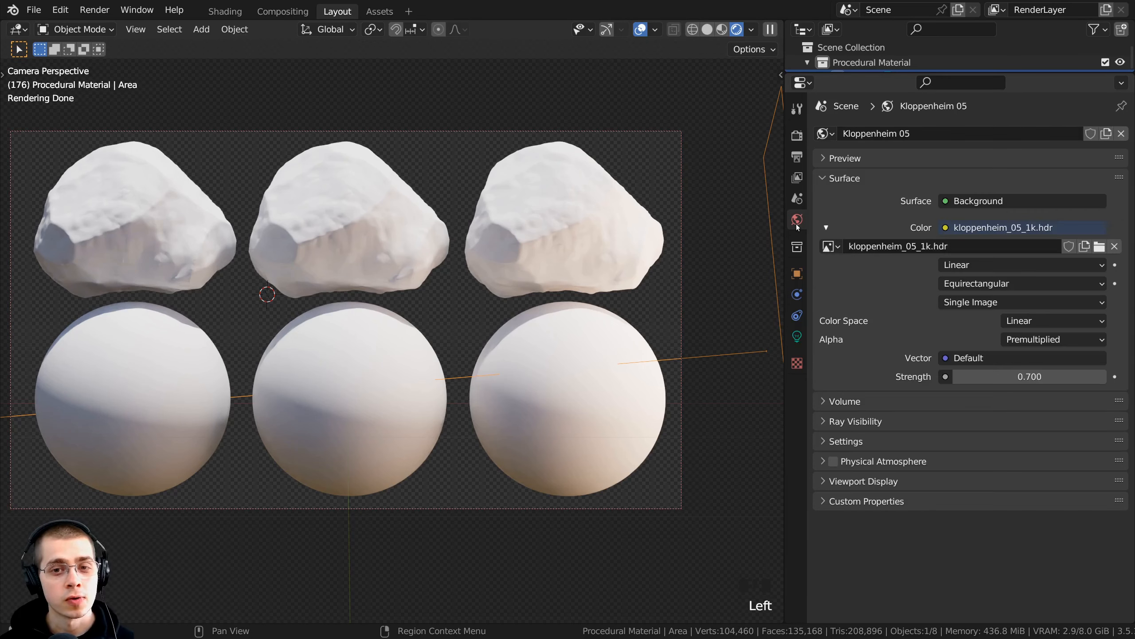
click(864, 246)
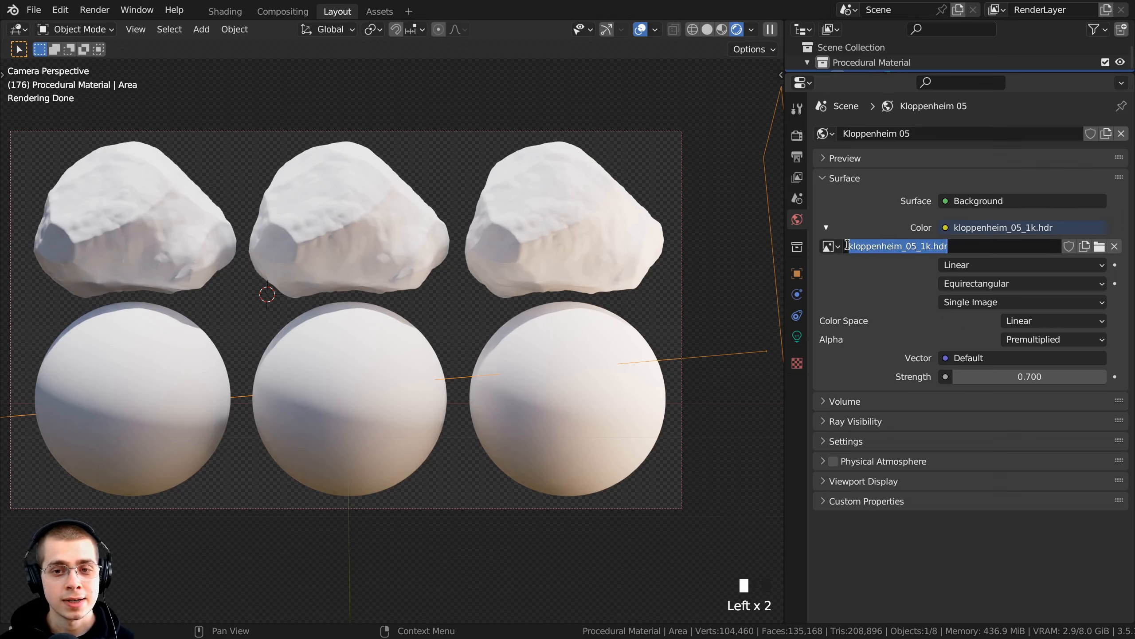
drag(849, 246, 921, 246)
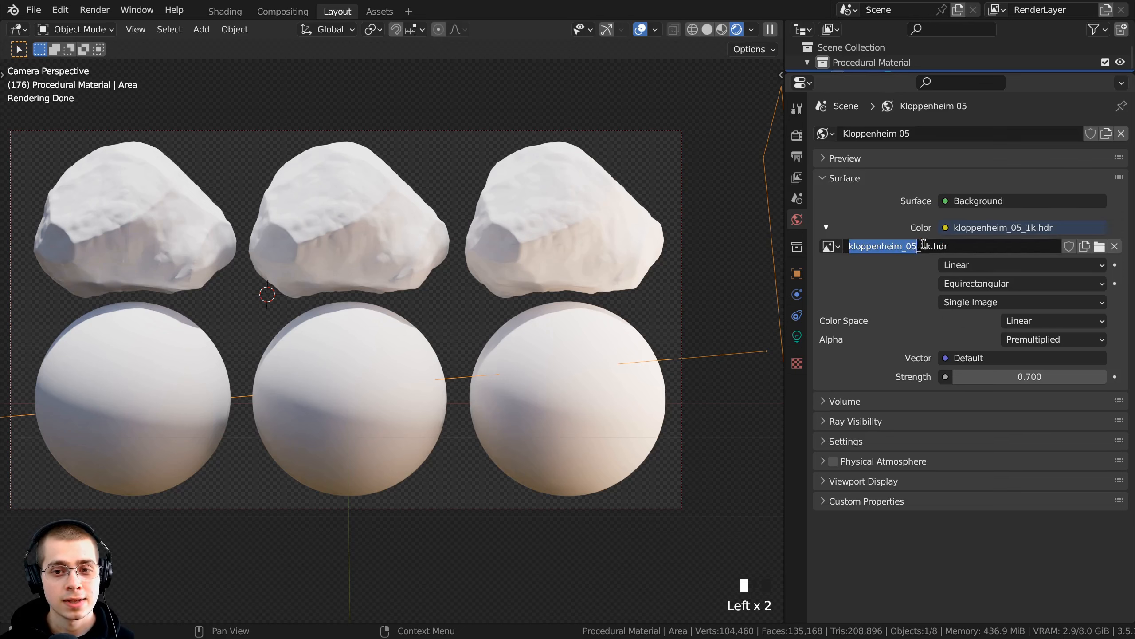
click(921, 291)
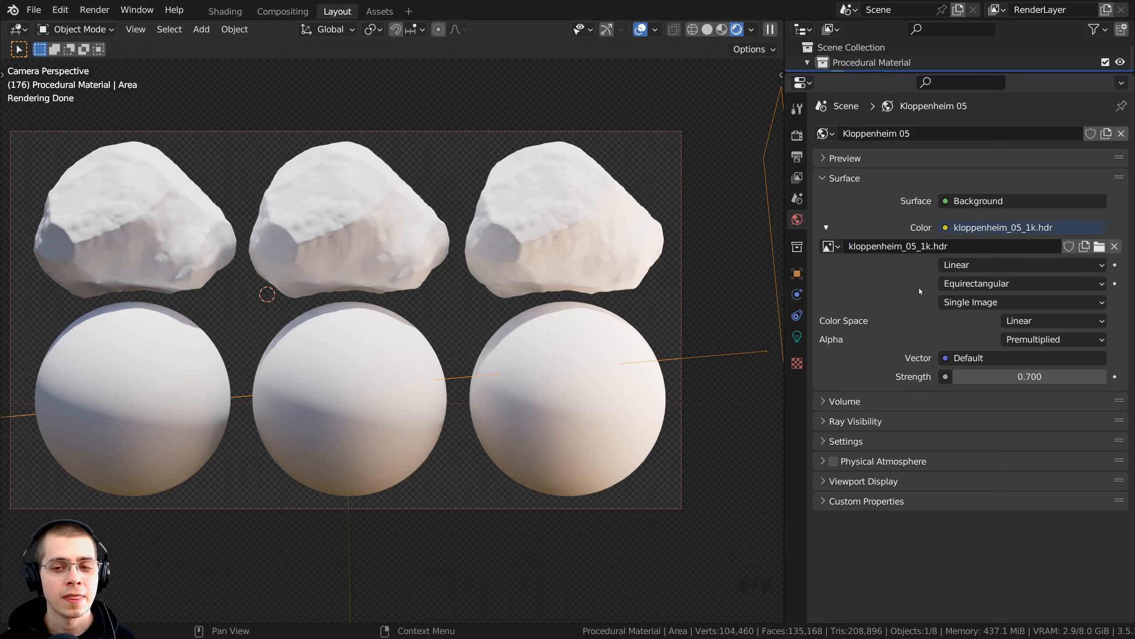
click(920, 247)
drag(920, 247, 926, 248)
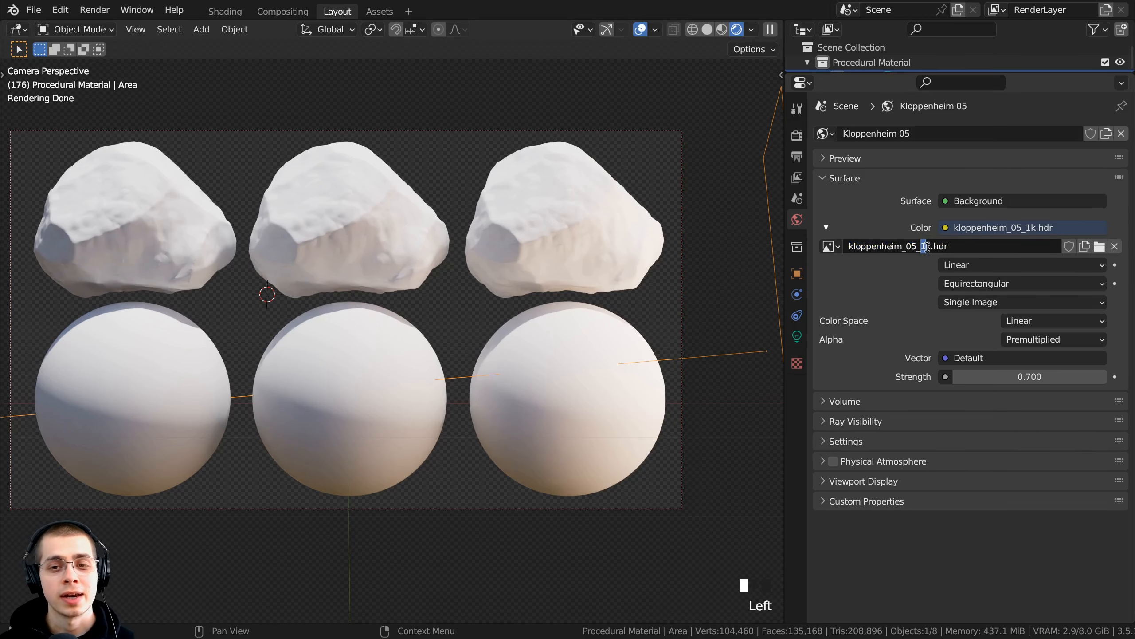
- Expand the world preview and review the Environment Texture choice for the background colour
click(841, 159)
click(841, 159)
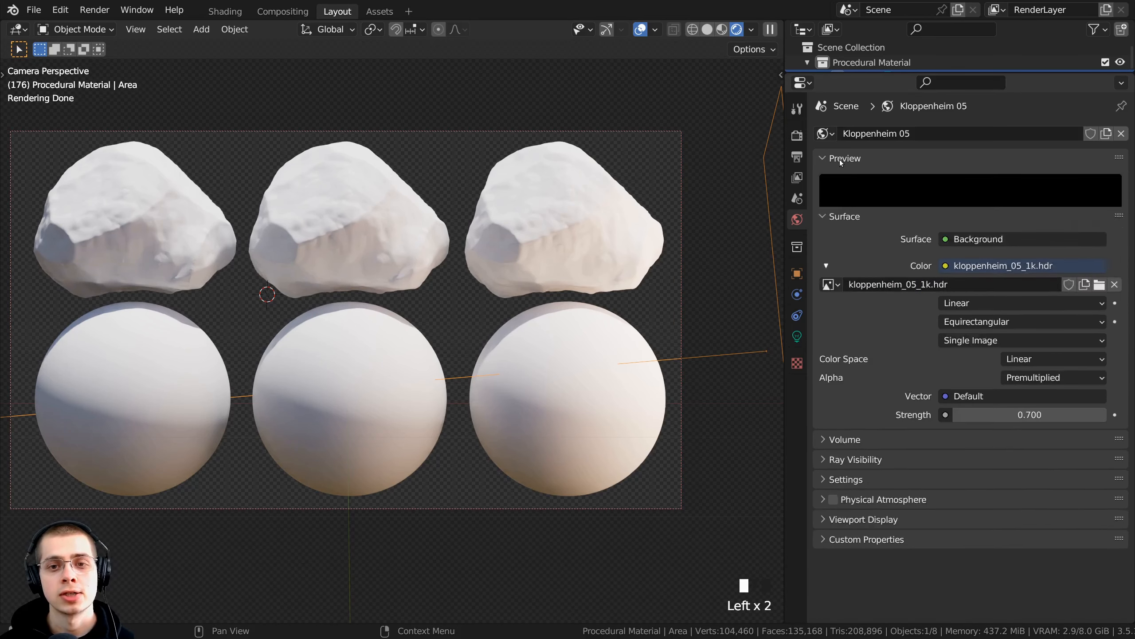
scroll(905, 257, down, 1)
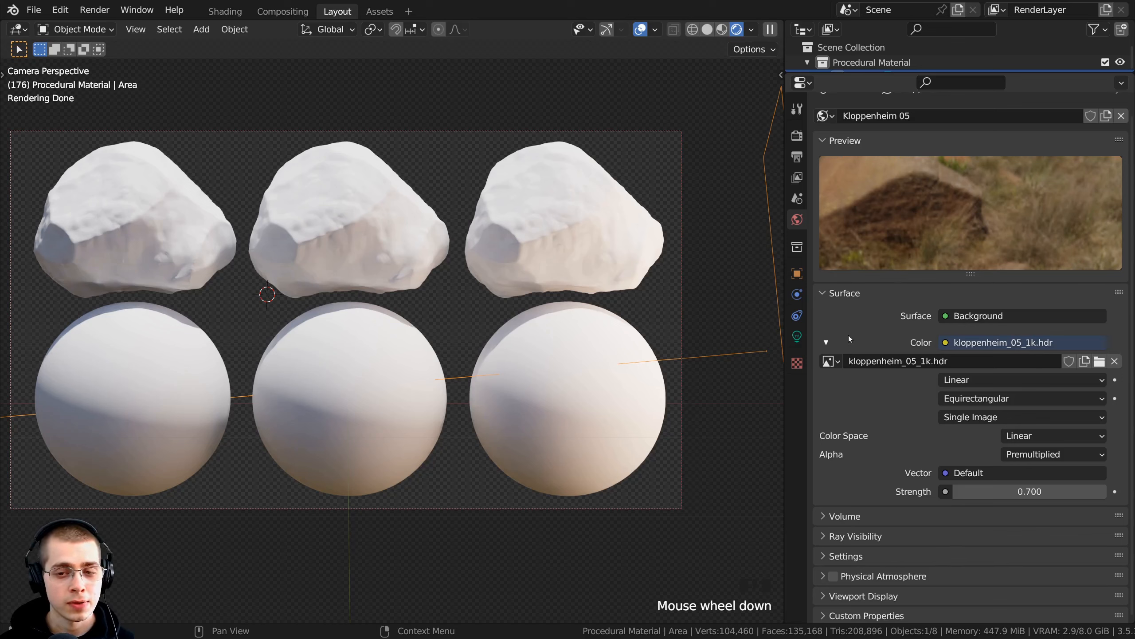
click(945, 343)
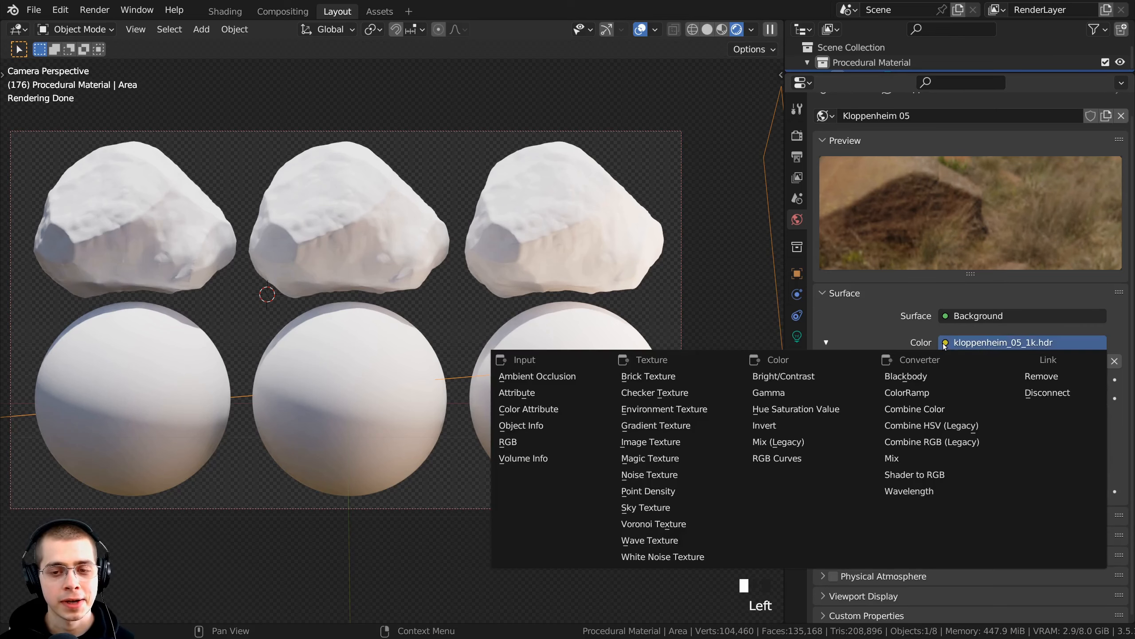
click(679, 410)
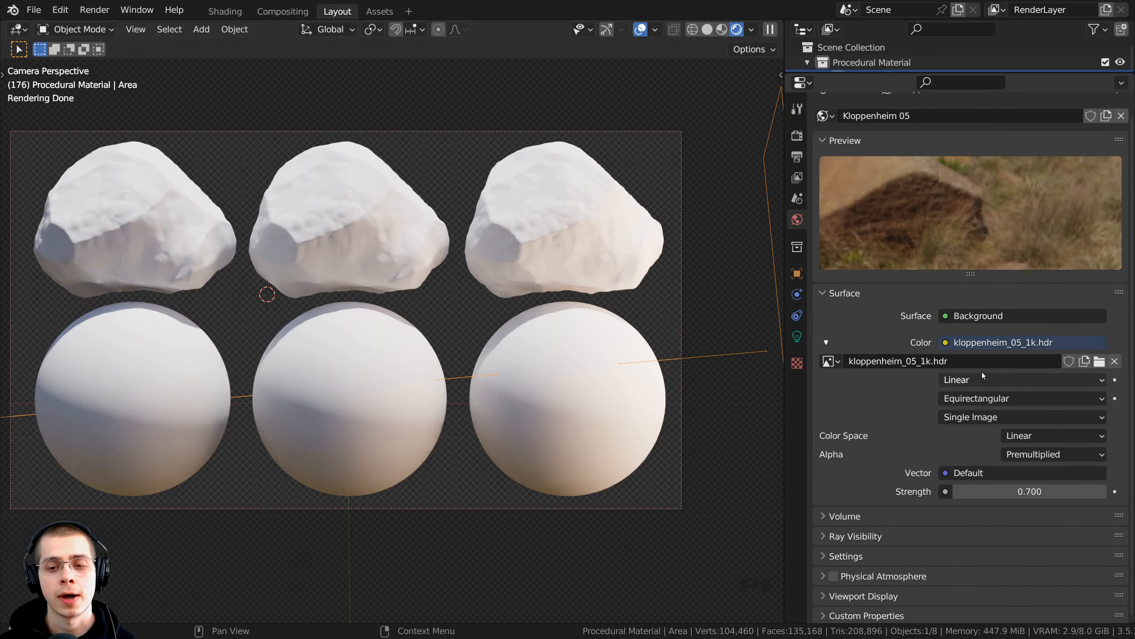
scroll(981, 372, down, 3)
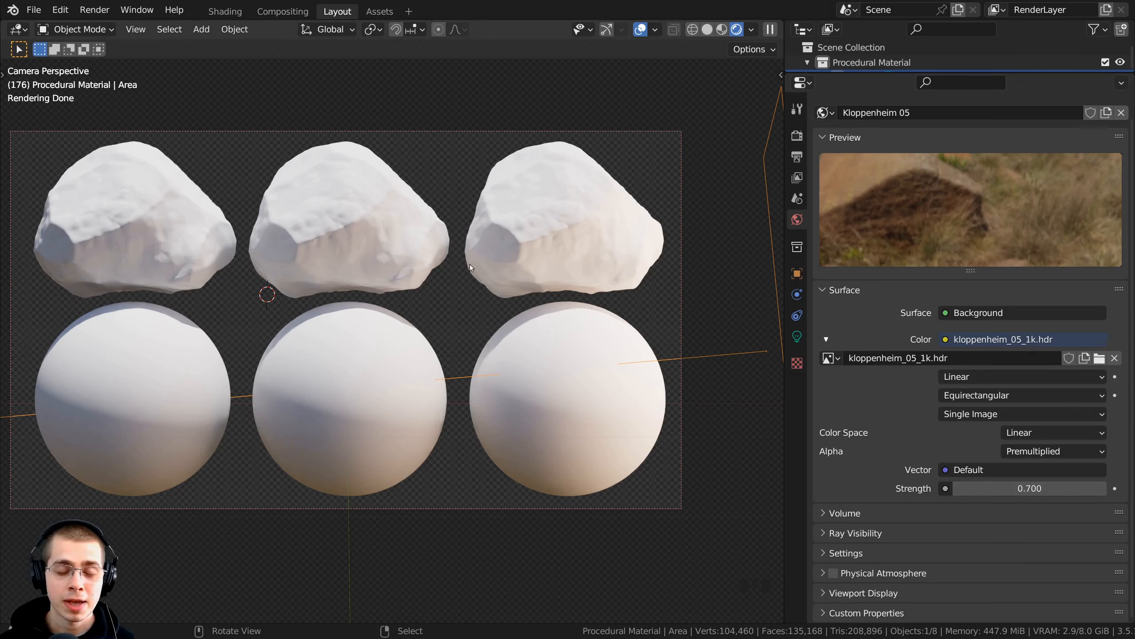
- Turn off Transparent in the Film render settings and view the scene against the HDR background
click(798, 156)
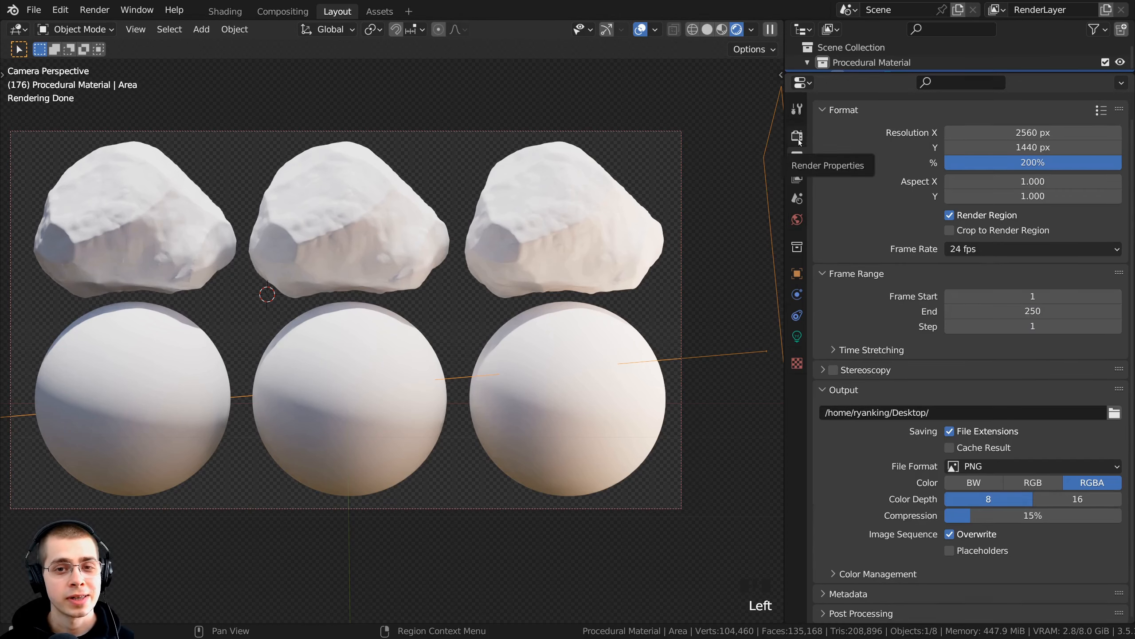
click(798, 139)
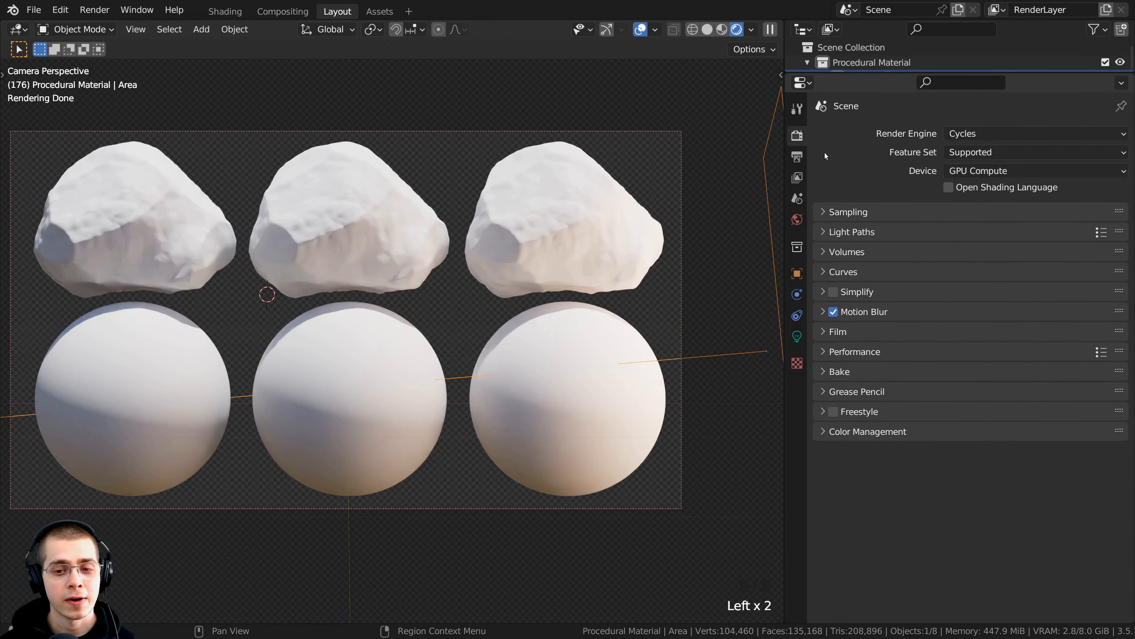
click(822, 334)
click(844, 441)
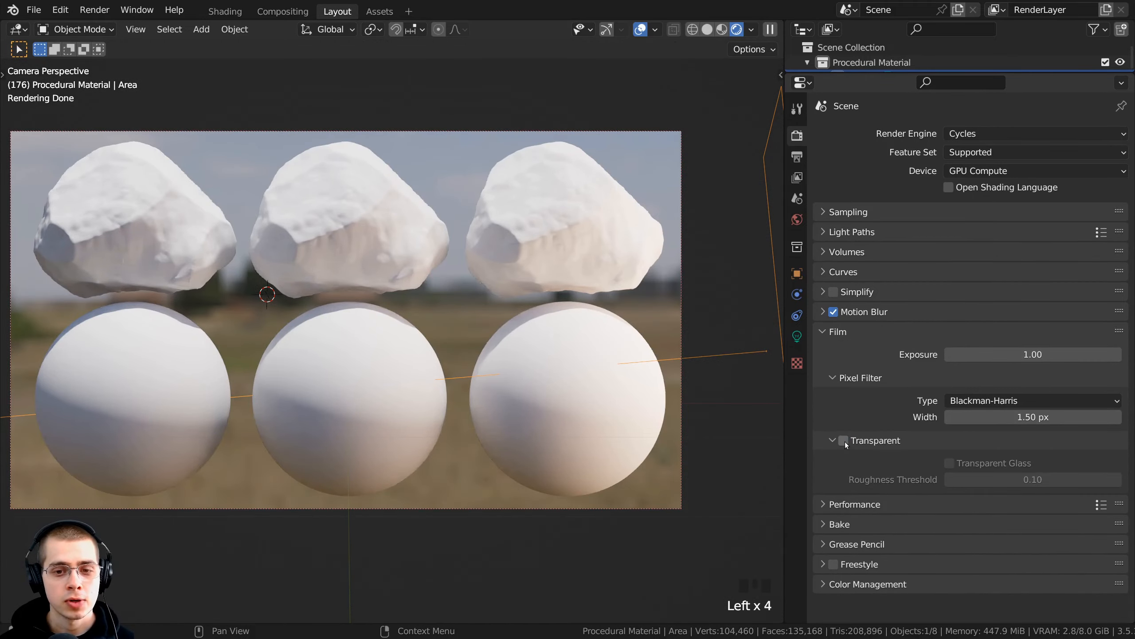
middle_drag(444, 344, 502, 346)
- Turn Transparent back on in the Film settings and return to the camera view
click(843, 440)
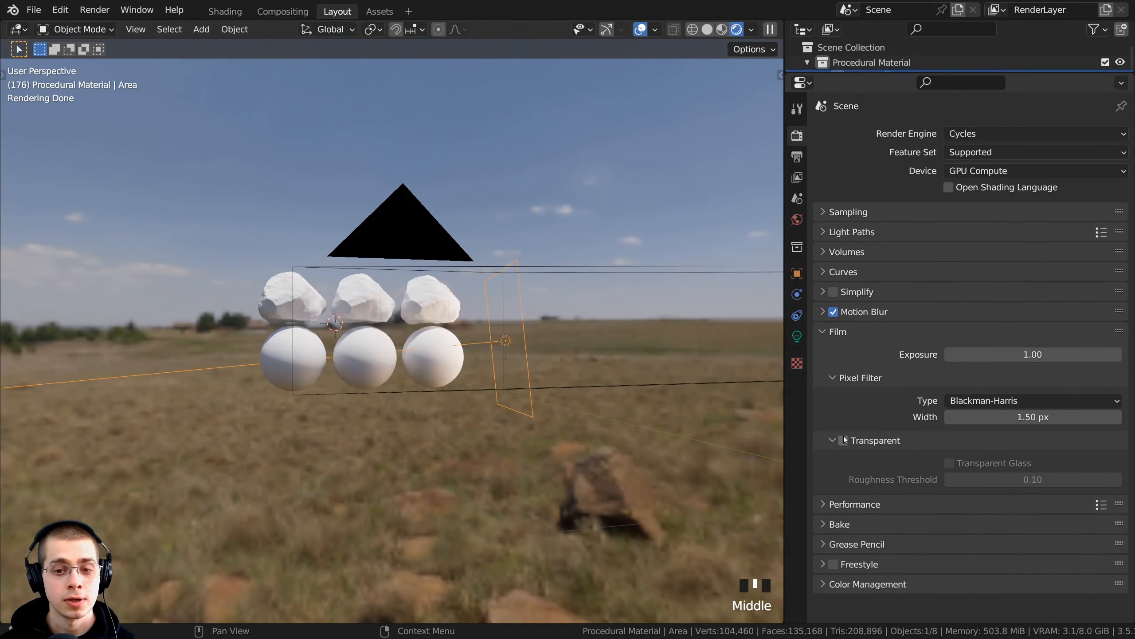
key(KP_0)
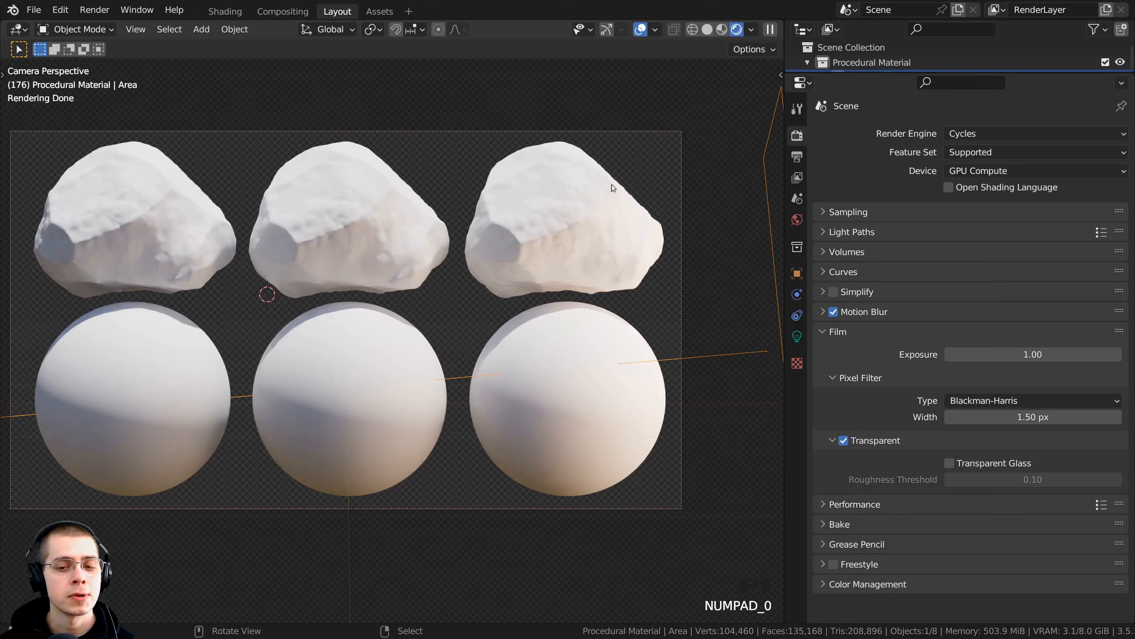
scroll(942, 287, down, 3)
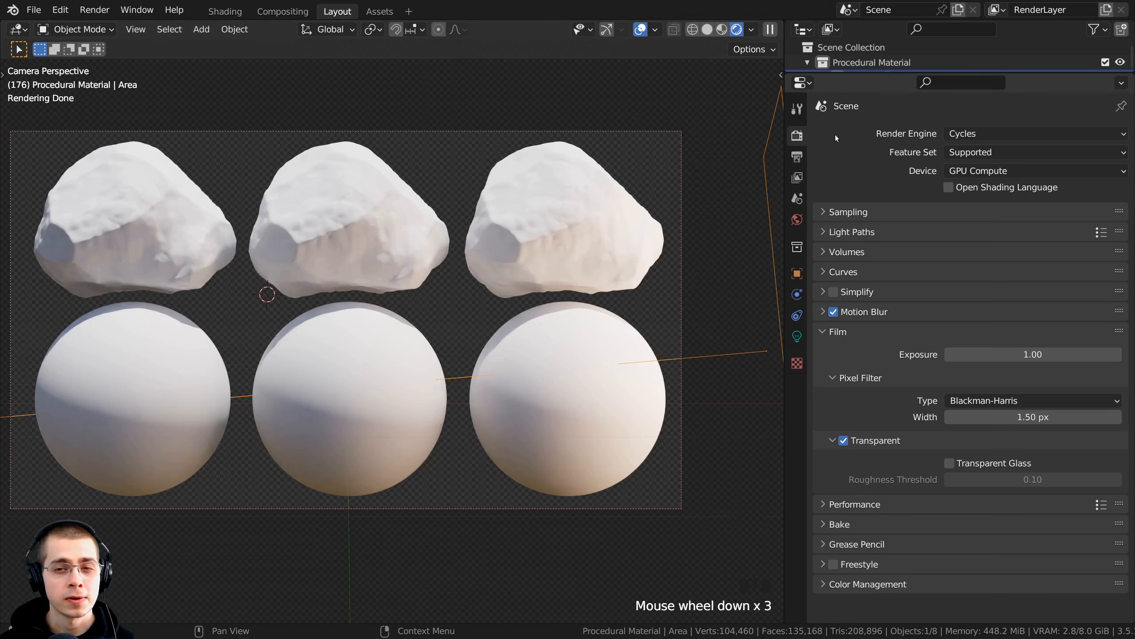
- Check the render engine choices, keeping Cycles, and expand Color Management to examine its view transform and look
click(976, 133)
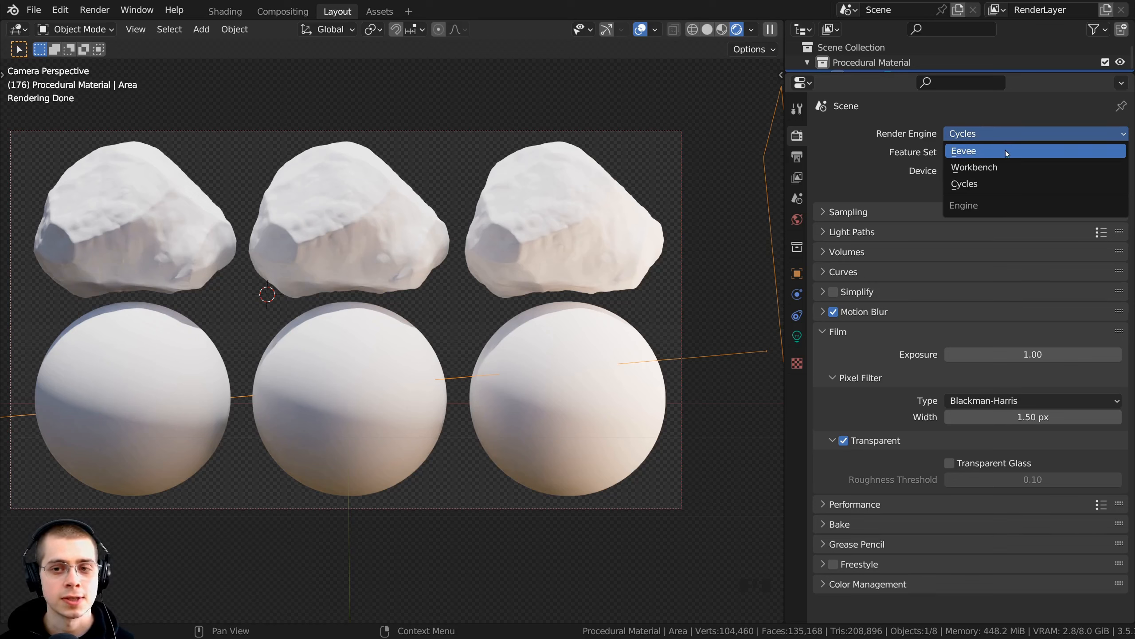
click(965, 184)
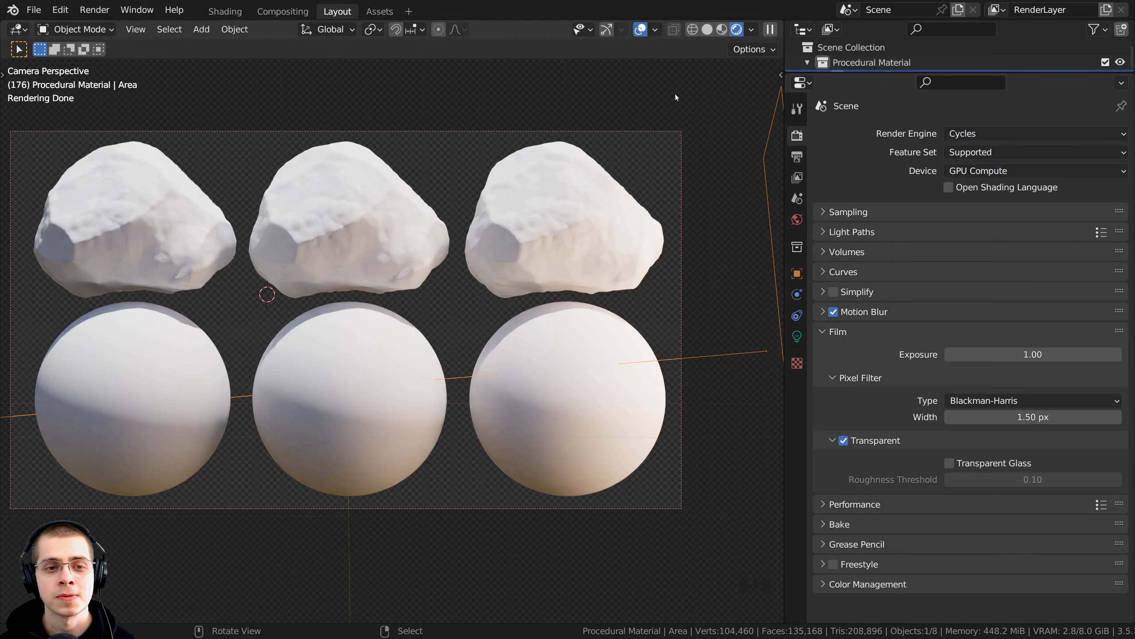
click(835, 584)
scroll(848, 497, down, 17)
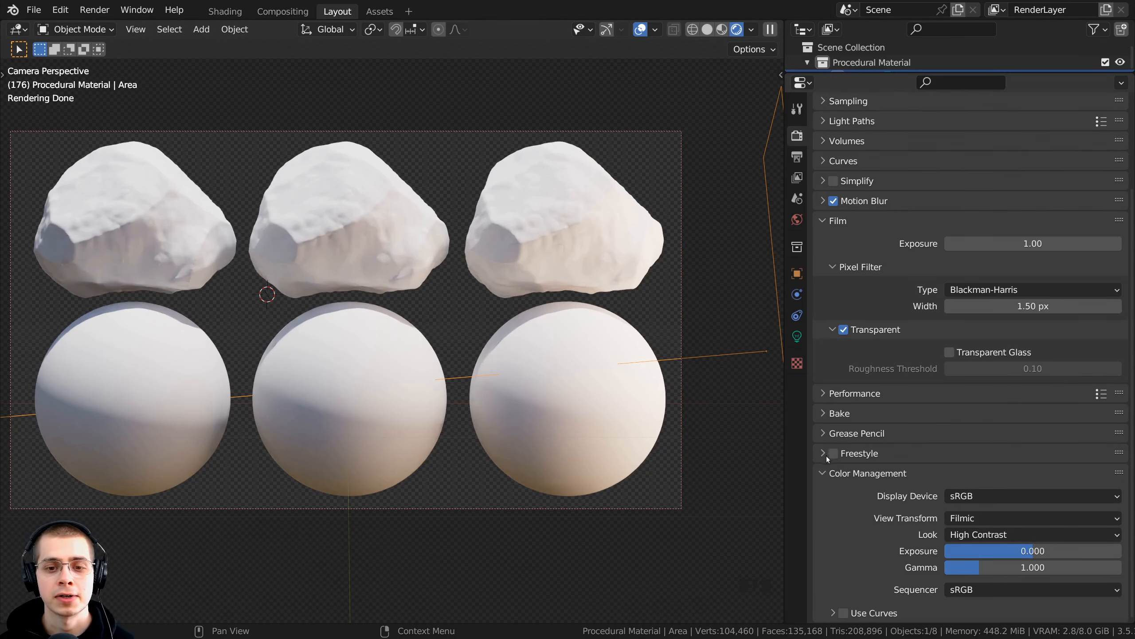
- Switch to the Shading workspace
click(224, 11)
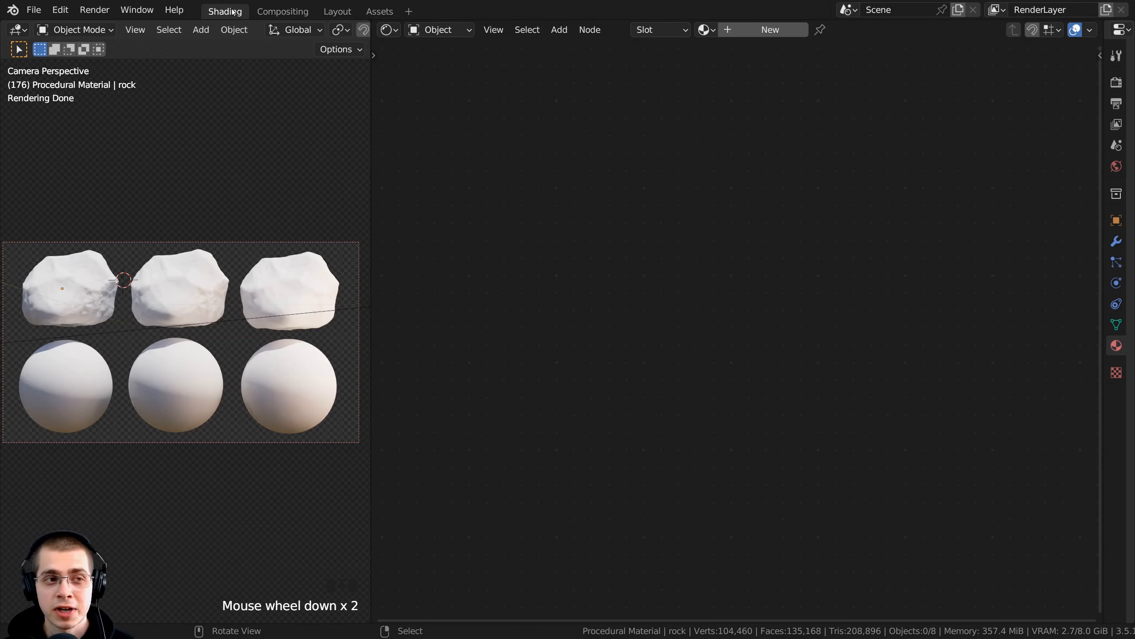
click(231, 11)
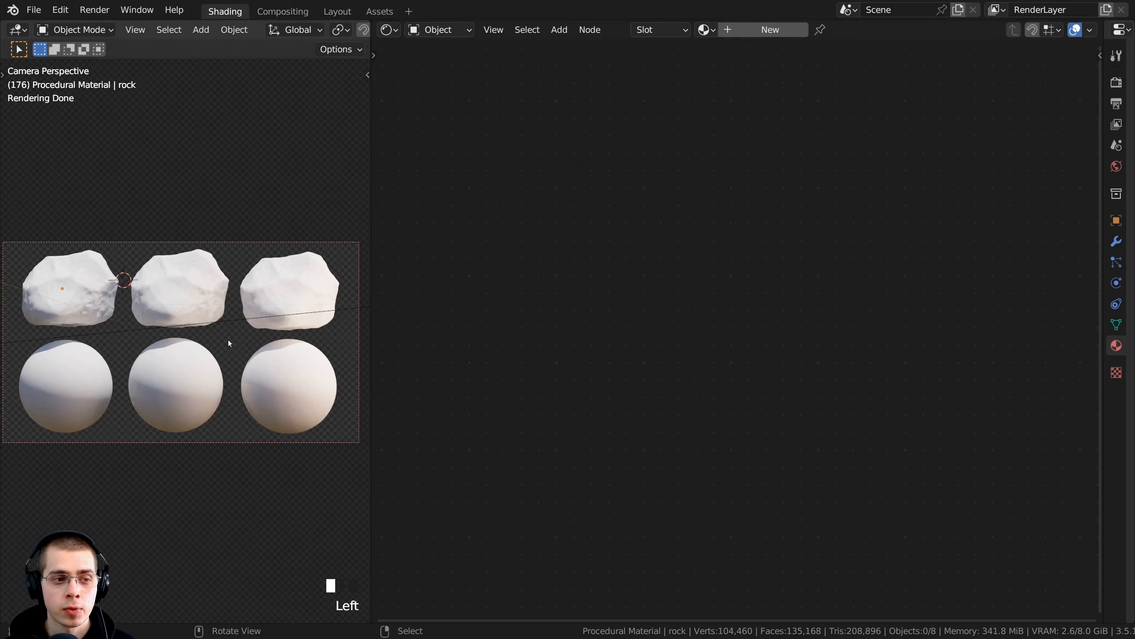
- Narrow the 3D viewport in favour of the shader editor and frame the leftmost rock and sphere in rendered view
key(z)
click(229, 275)
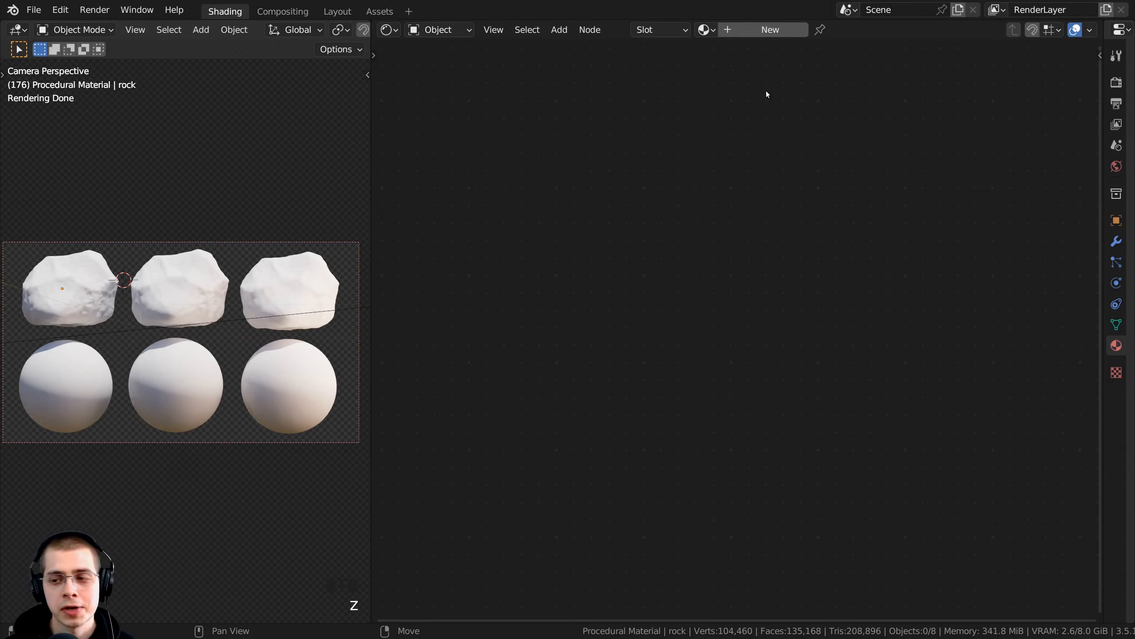
shift+middle_drag(202, 229, 270, 337)
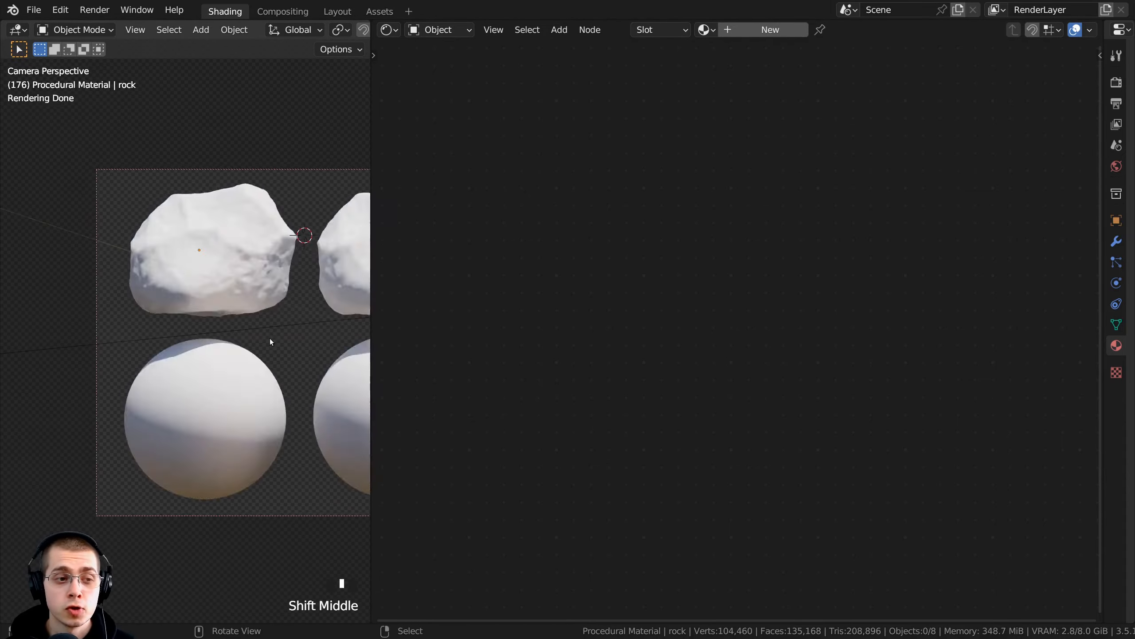
scroll(313, 295, up, 4)
drag(370, 255, 293, 255)
shift+middle_drag(122, 406, 211, 361)
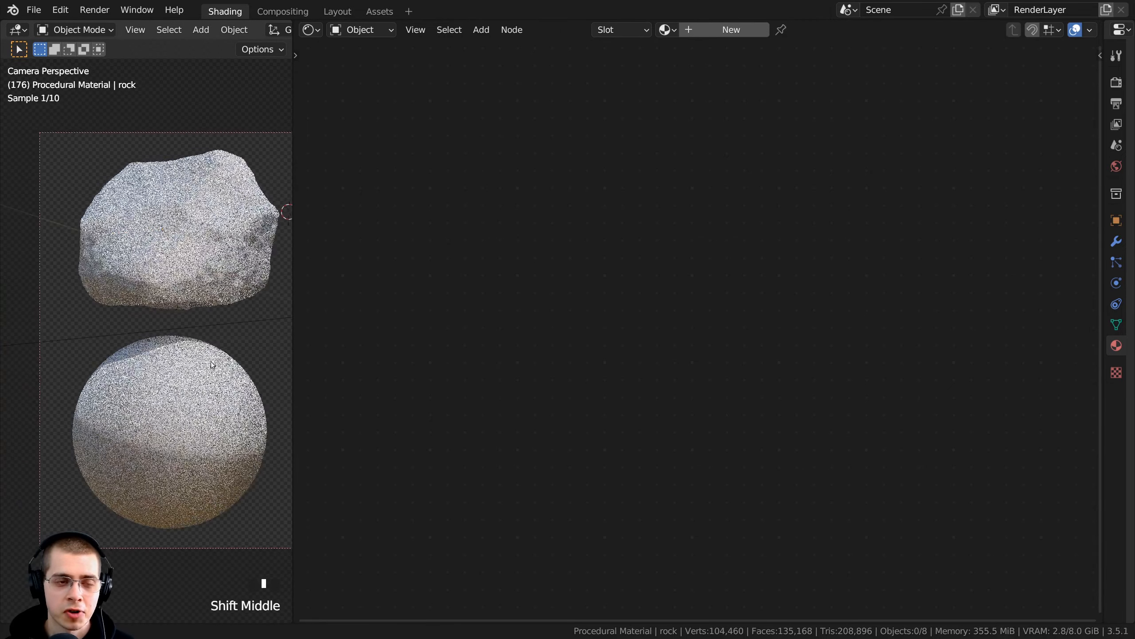
scroll(185, 298, up, 2)
shift+middle_drag(184, 298, 188, 190)
- Create a new material on the leftmost rock and assign the same material to the sphere below it
right_click(84, 164)
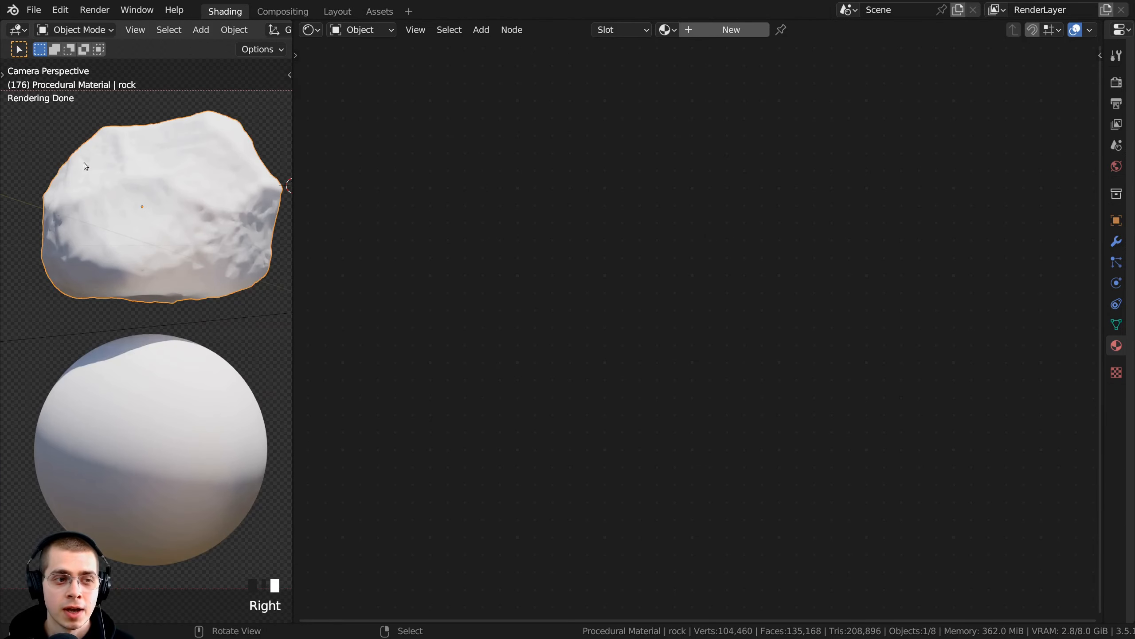
click(729, 31)
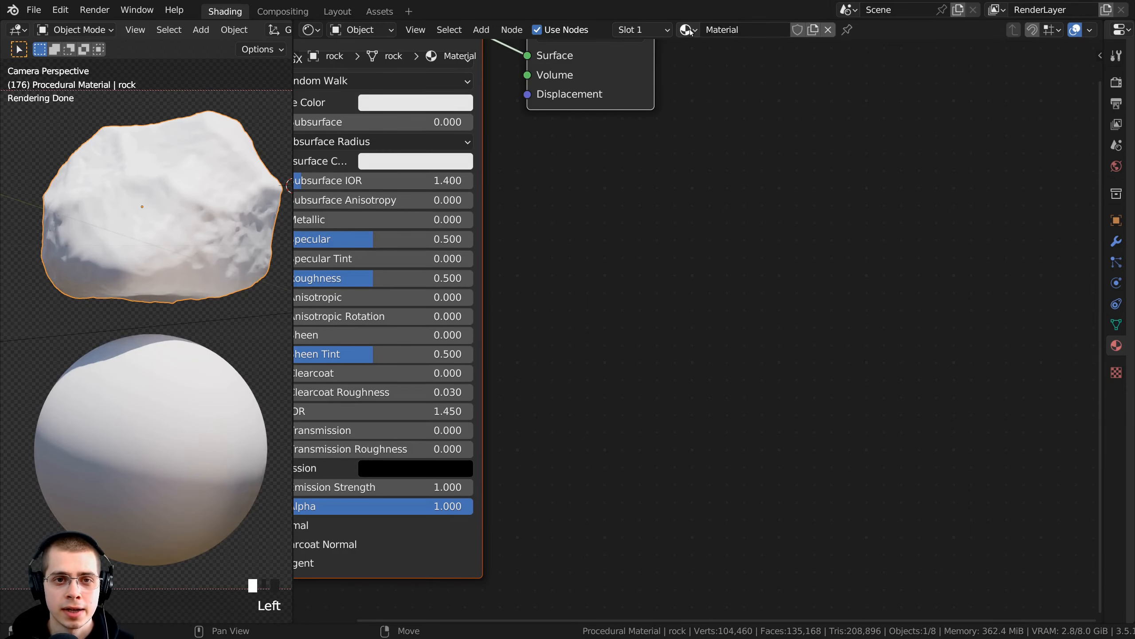
drag(690, 32, 167, 459)
middle_drag(559, 224, 708, 264)
scroll(626, 269, down, 3)
right_click(167, 447)
- Set the material's surface displacement method to Displacement and Bump, widening the properties area only while making the change
drag(1104, 333, 859, 333)
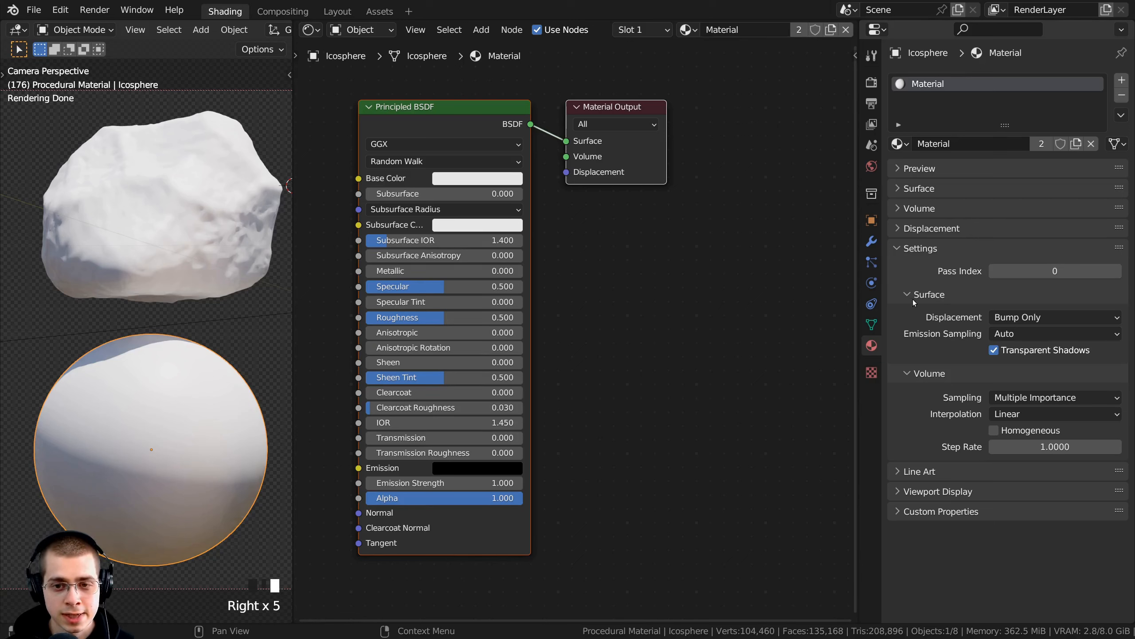
click(1000, 319)
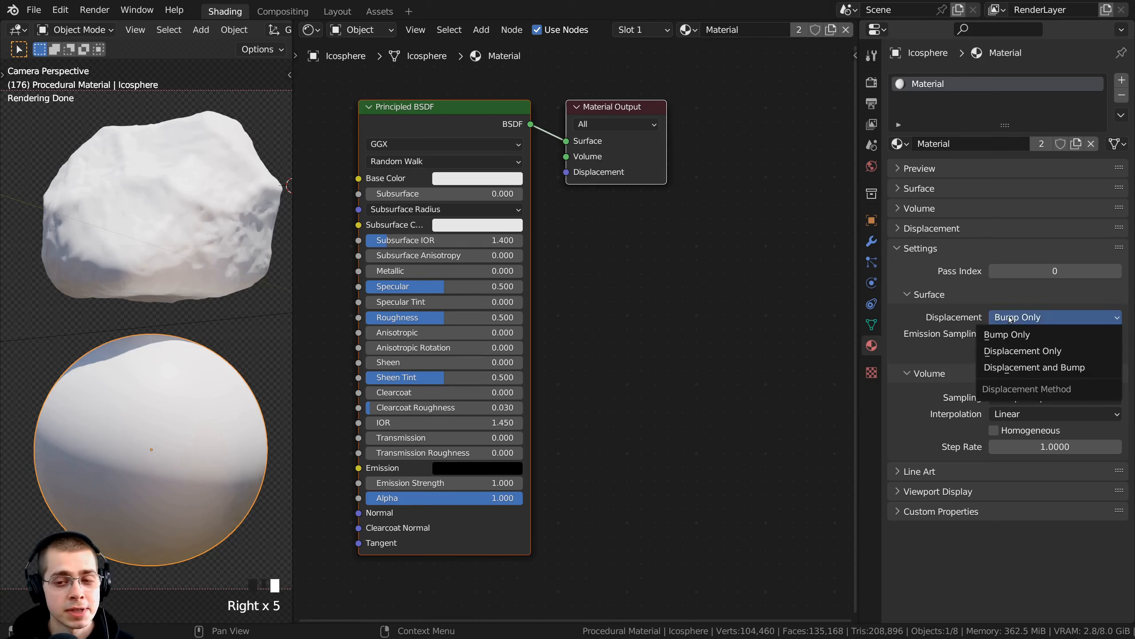
click(1018, 367)
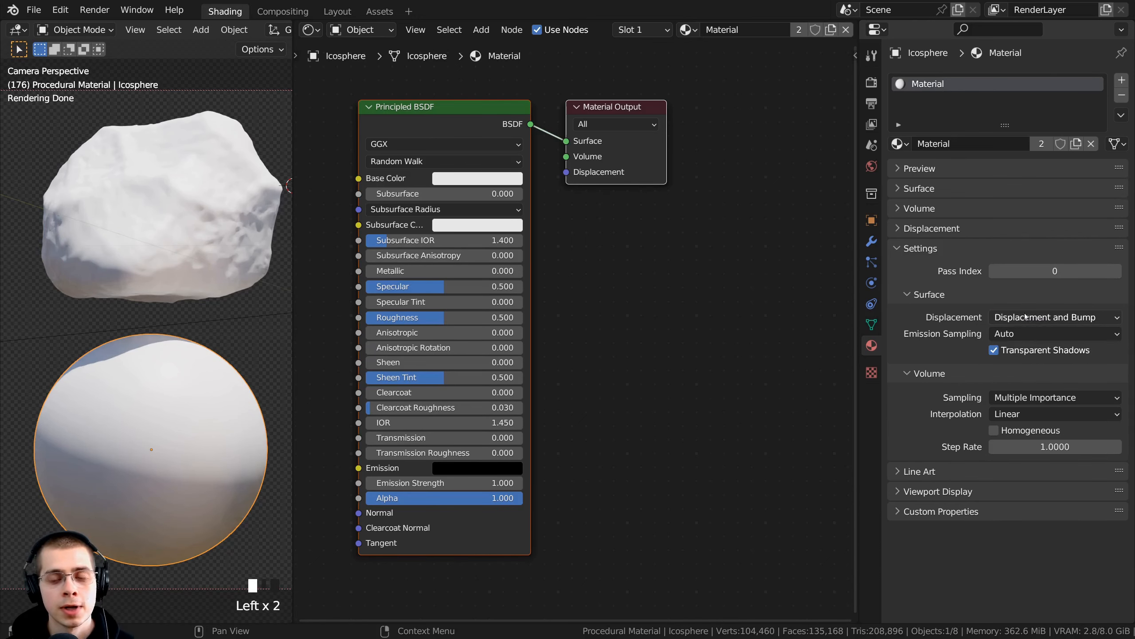
drag(857, 143, 1113, 144)
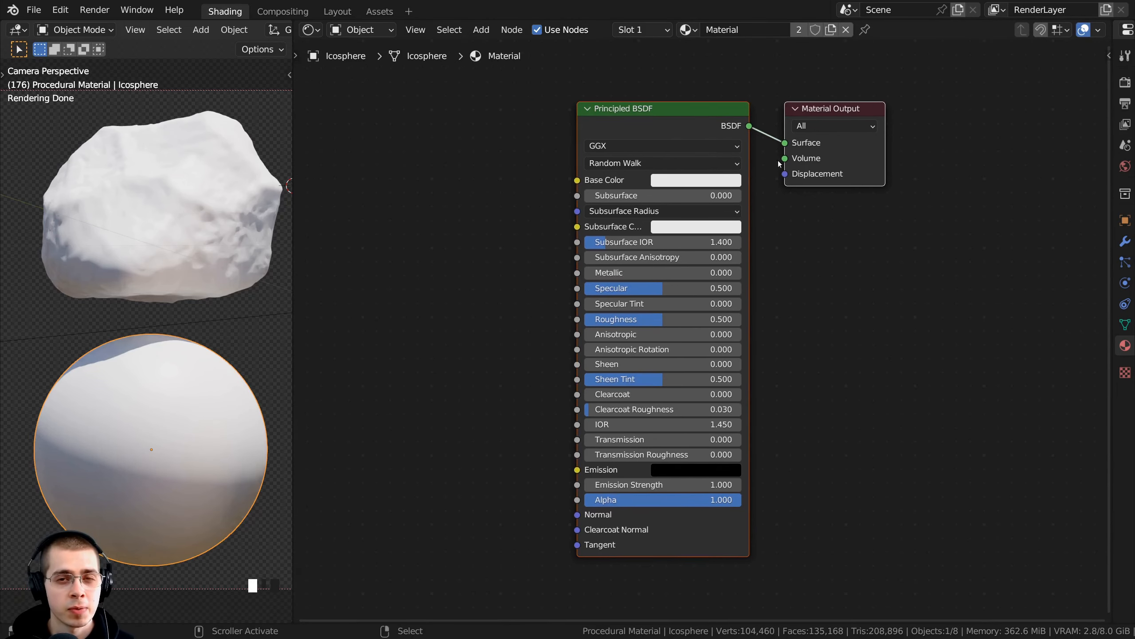
- Move the Principled BSDF node closer to the Material Output node and open the preferences
drag(654, 116, 689, 116)
scroll(697, 117, up, 1)
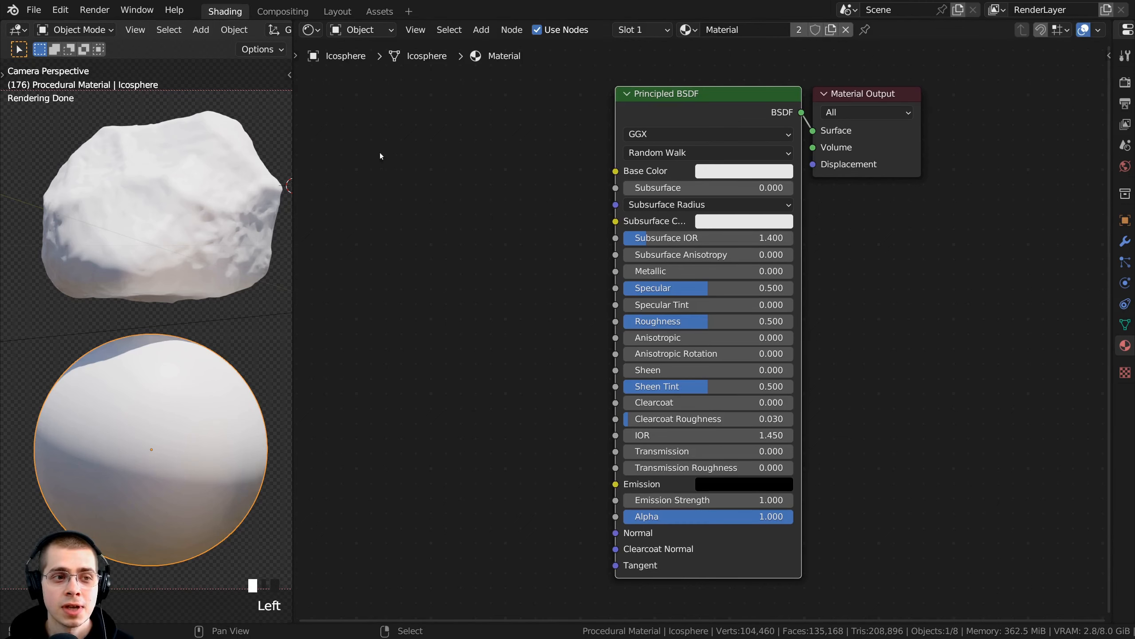
click(60, 11)
click(99, 226)
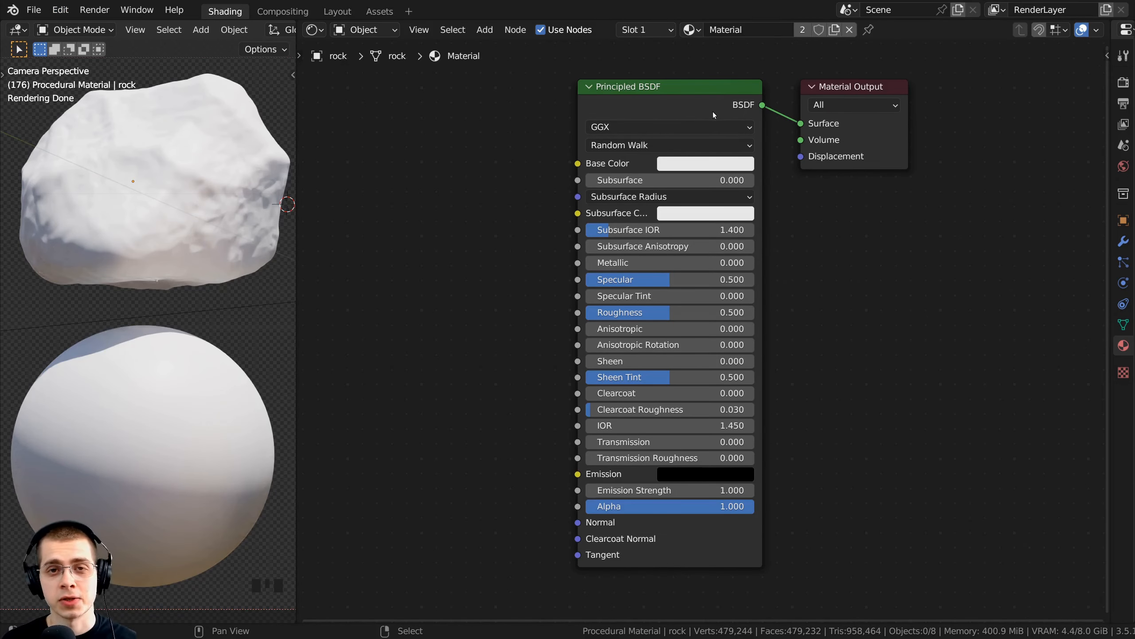
- Rename the rock's material to Desert Rock 1
click(729, 29)
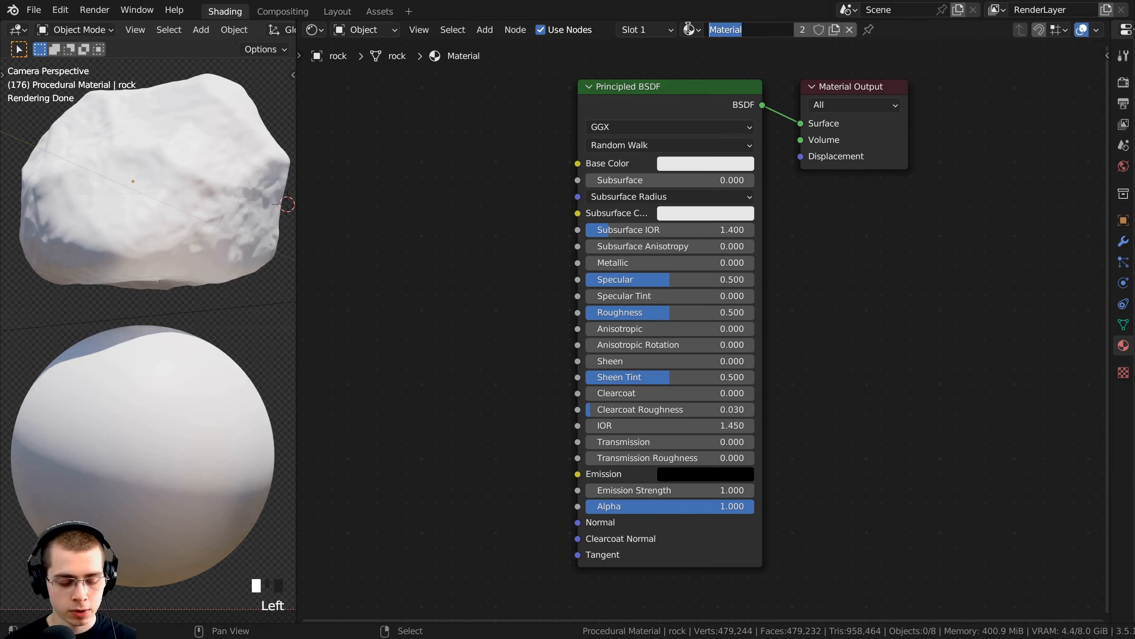
text(Desert Rock 1)
key(Return)
- Add a Noise Texture node to the left of the Principled BSDF
scroll(641, 250, down, 2)
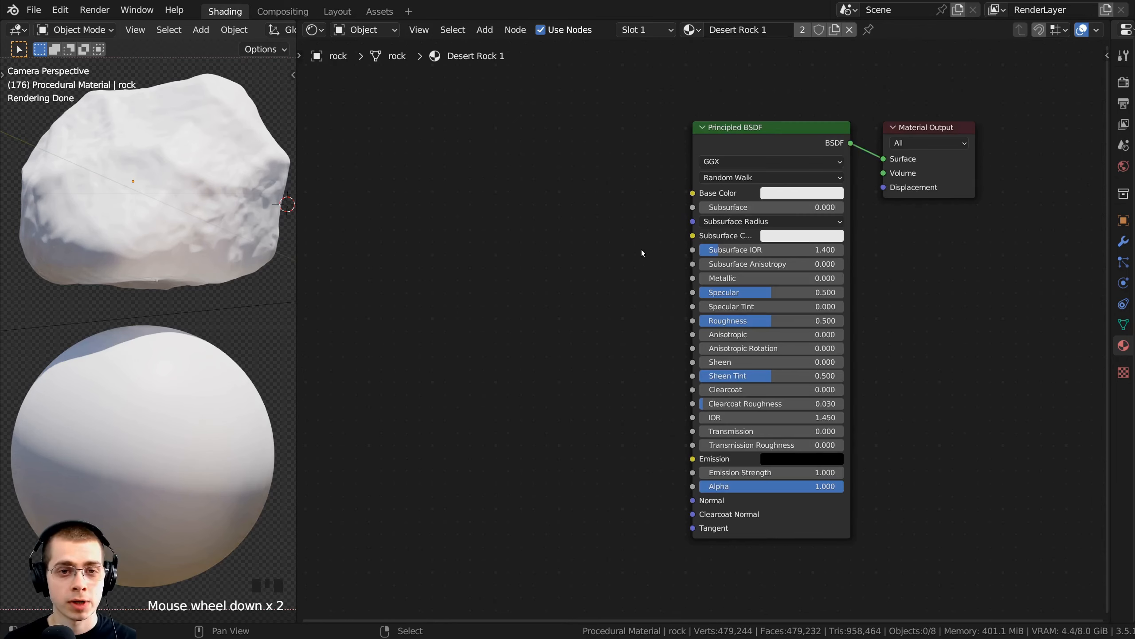
key(shift+a)
click(588, 179)
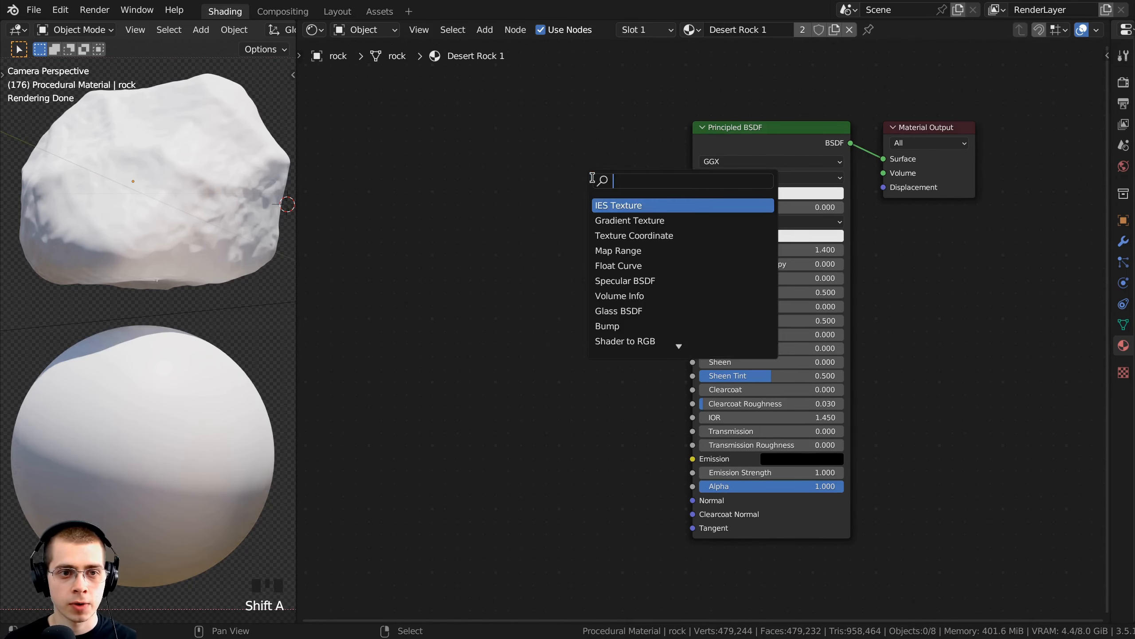
text(noise)
key(Return)
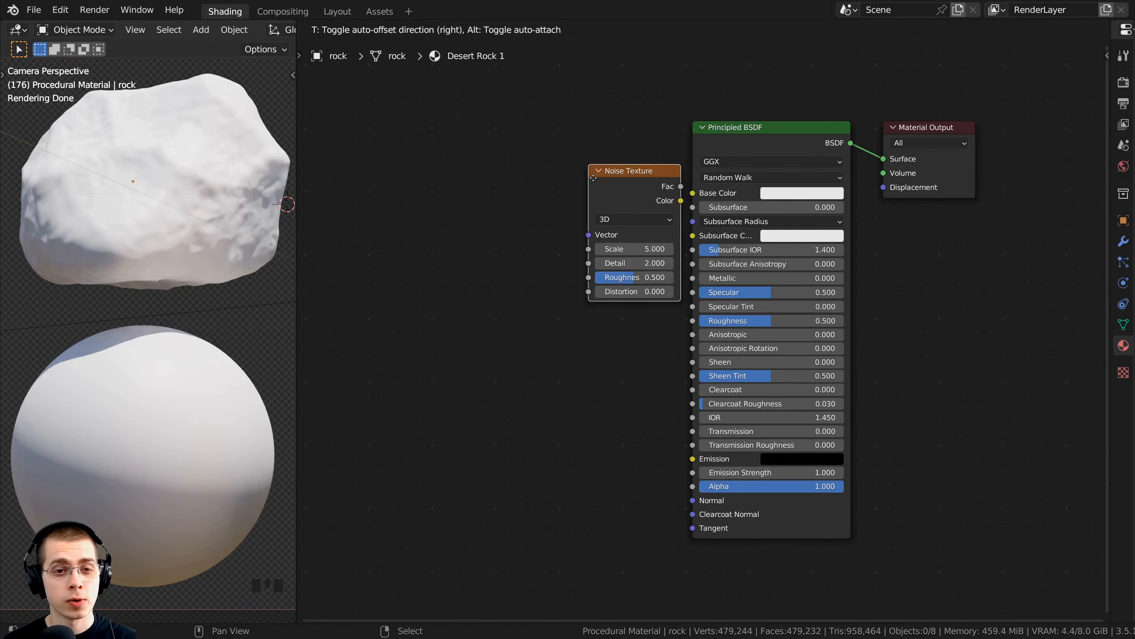
click(469, 198)
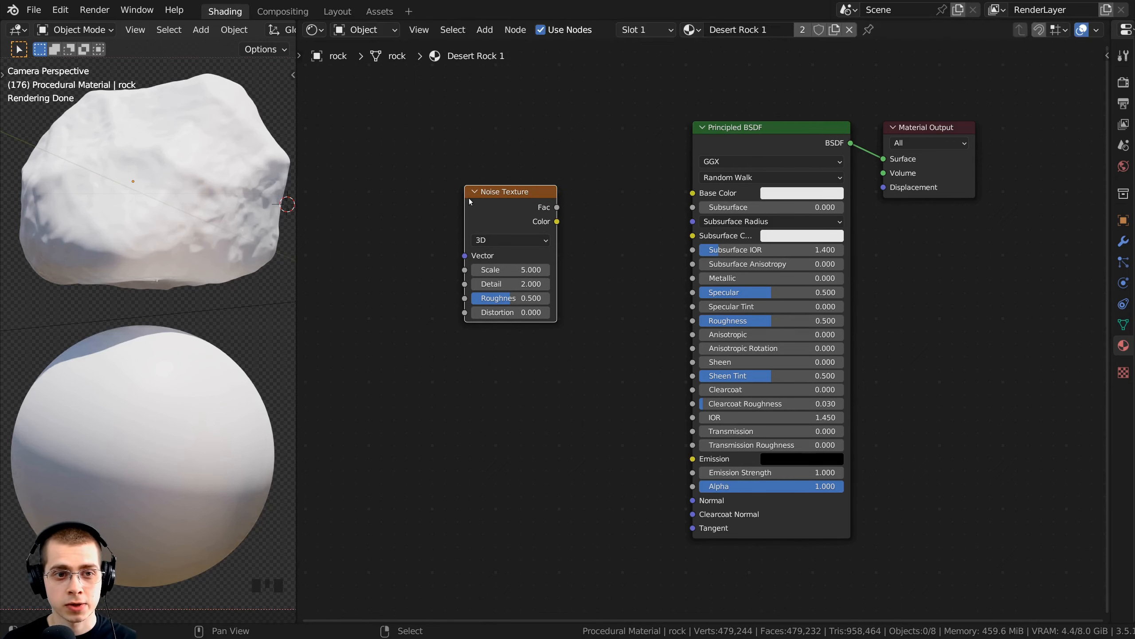
- Preview the Noise Texture's Fac output directly on the rock and sphere, and shift the node slightly down
scroll(617, 219, up, 1)
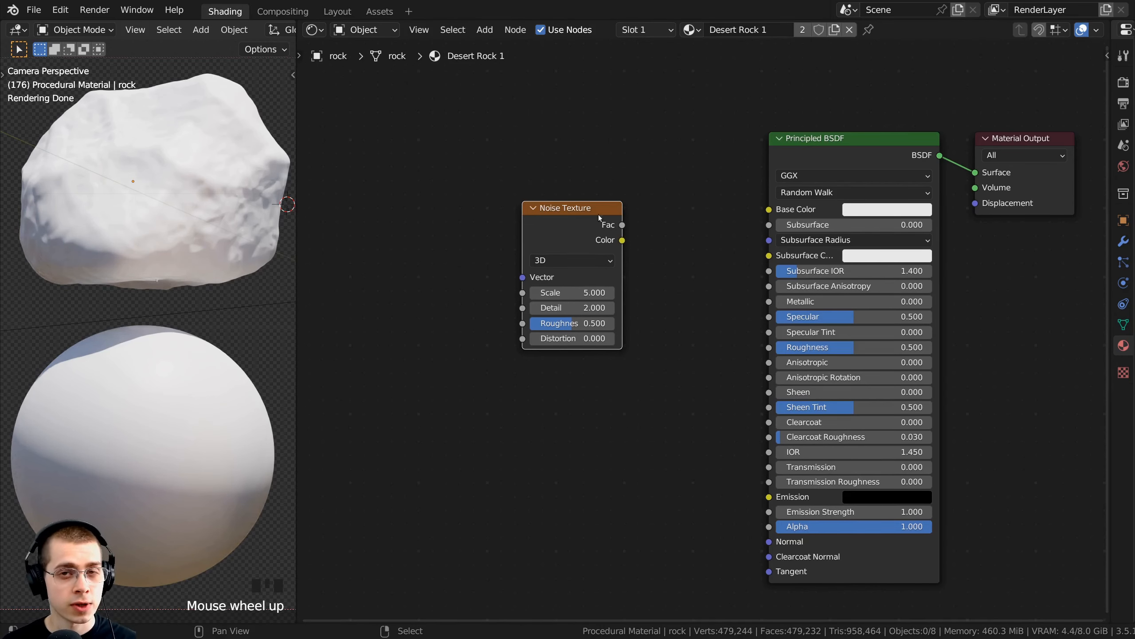
middle_drag(599, 215, 562, 228)
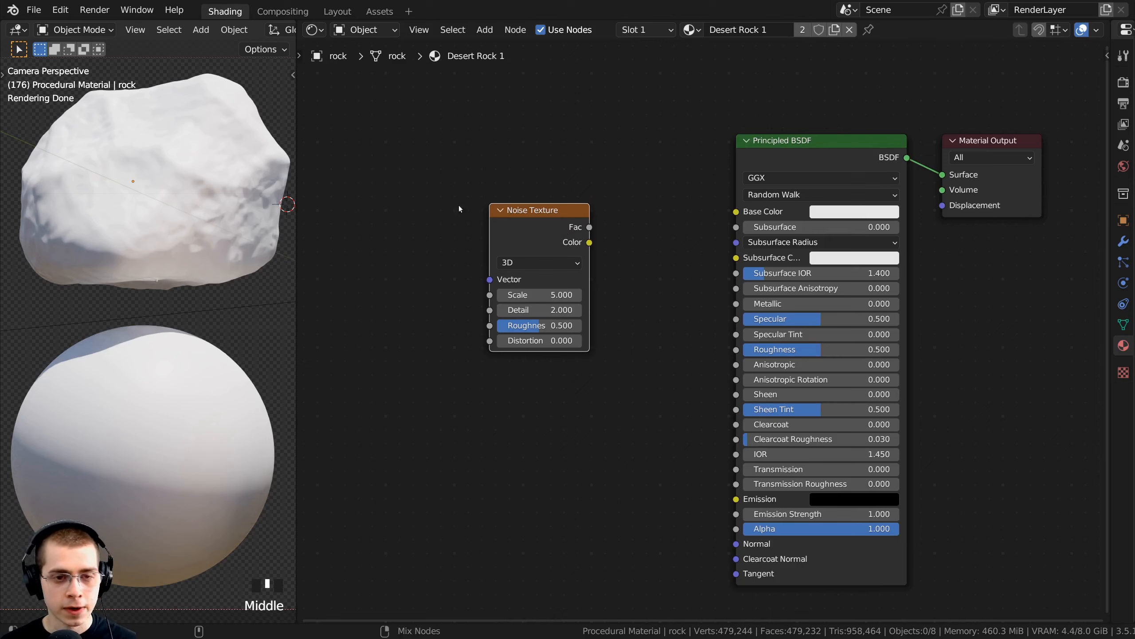
ctrl+shift+click(546, 230)
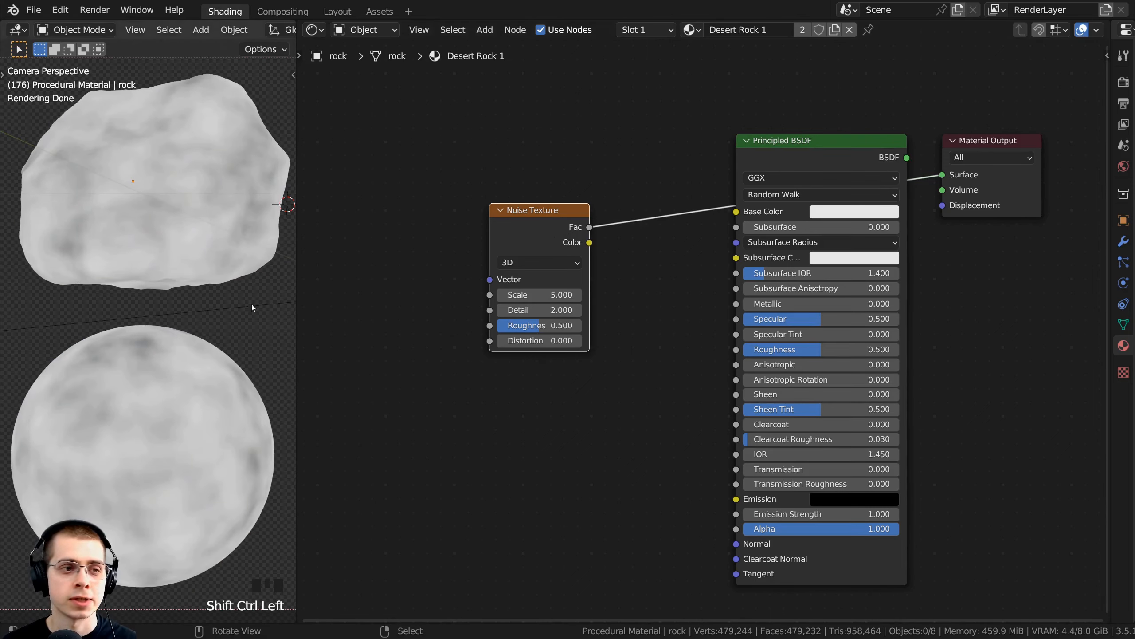
drag(552, 227, 555, 242)
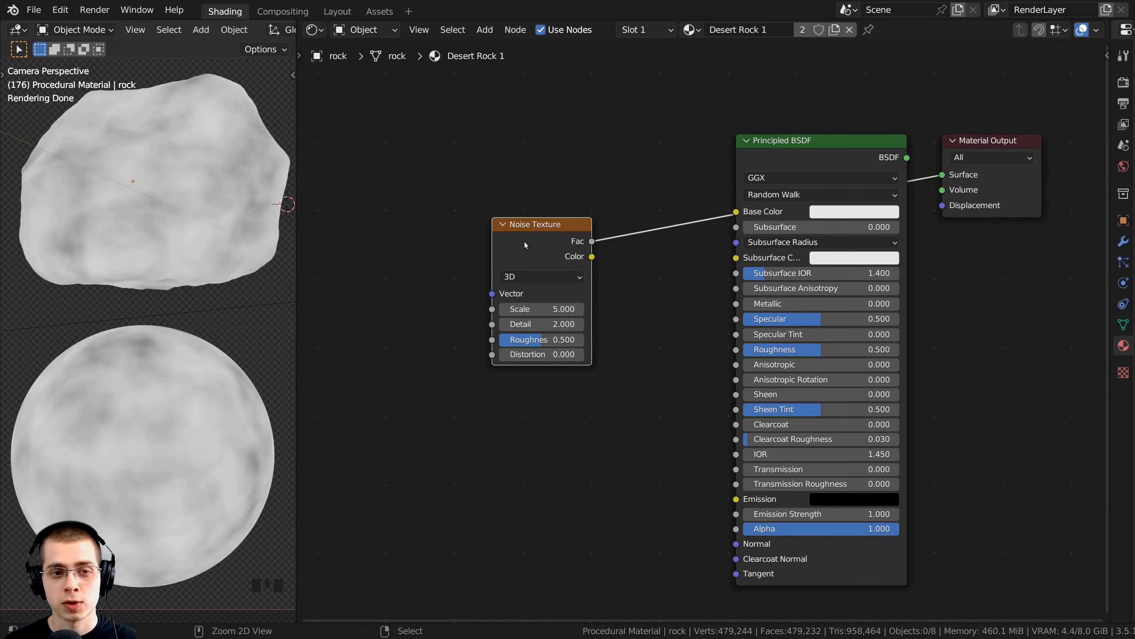
- Add Texture Coordinate and Mapping nodes to the Noise Texture and feed the Mapping vector from the Object output
key(ctrl+t)
key(Home)
middle_drag(424, 210, 480, 193)
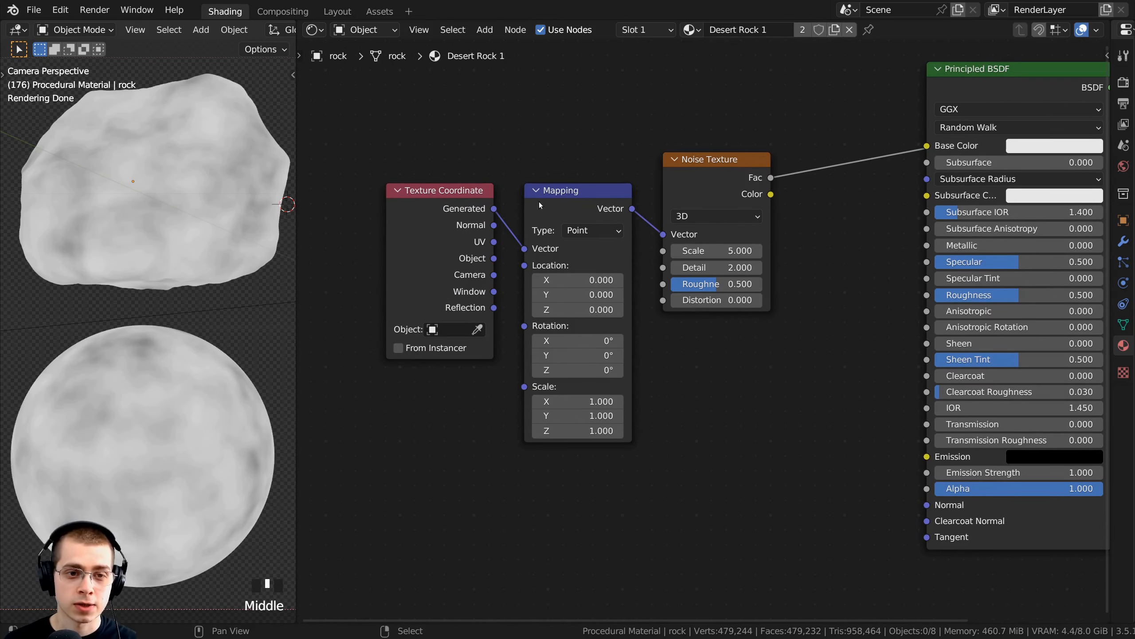
scroll(510, 267, up, 2)
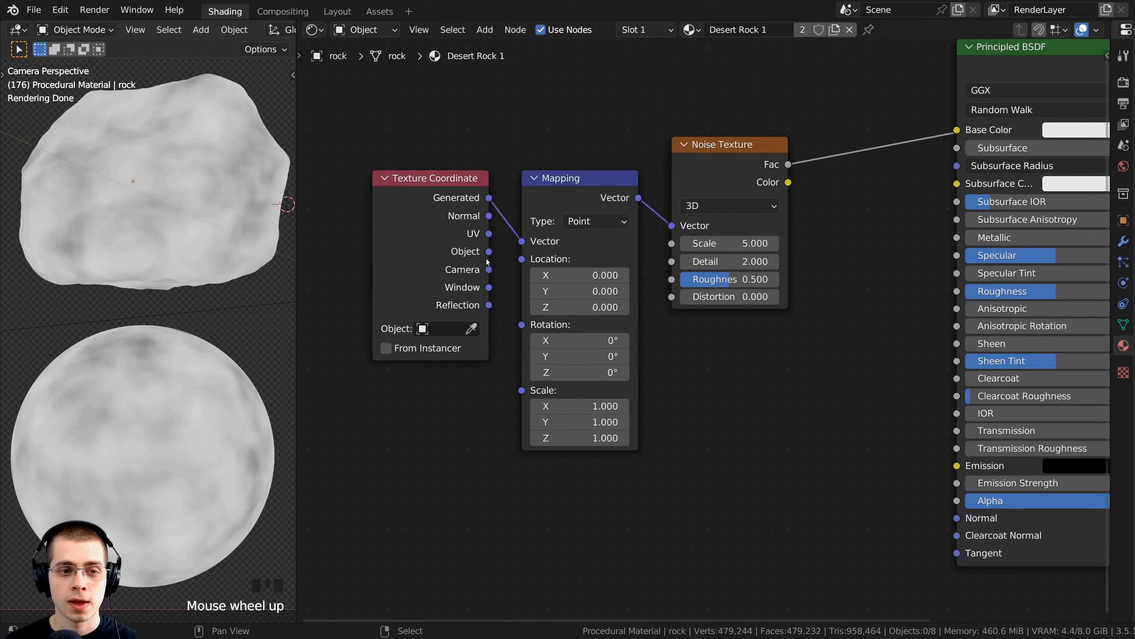
drag(491, 254, 522, 242)
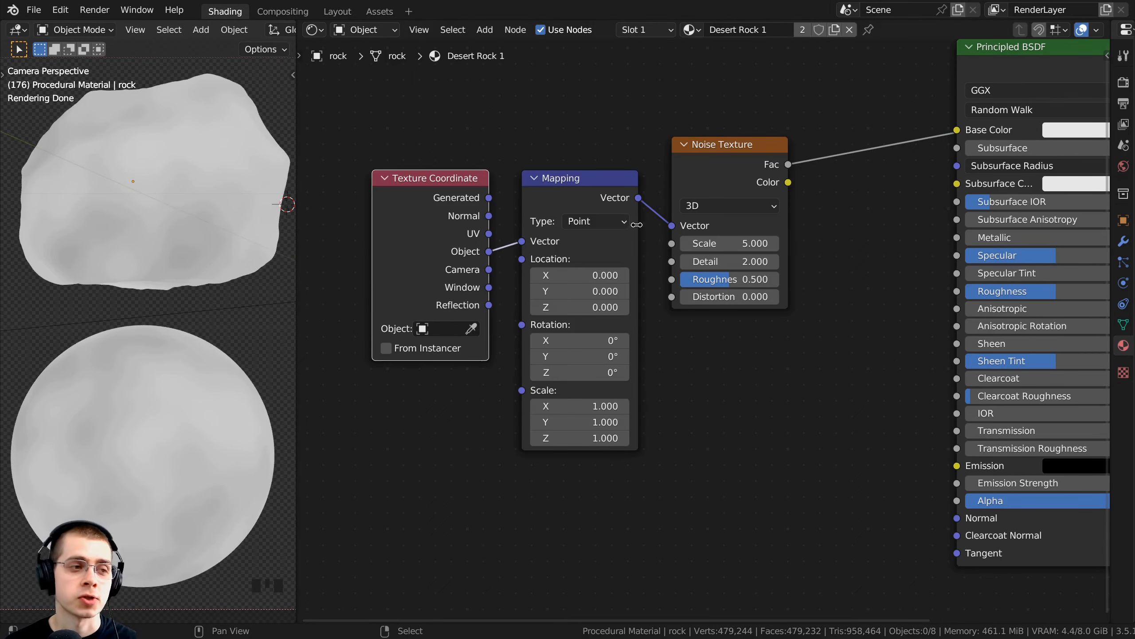
- Set the Noise Texture's Scale to 16 and Detail to 15
scroll(631, 254, up, 2)
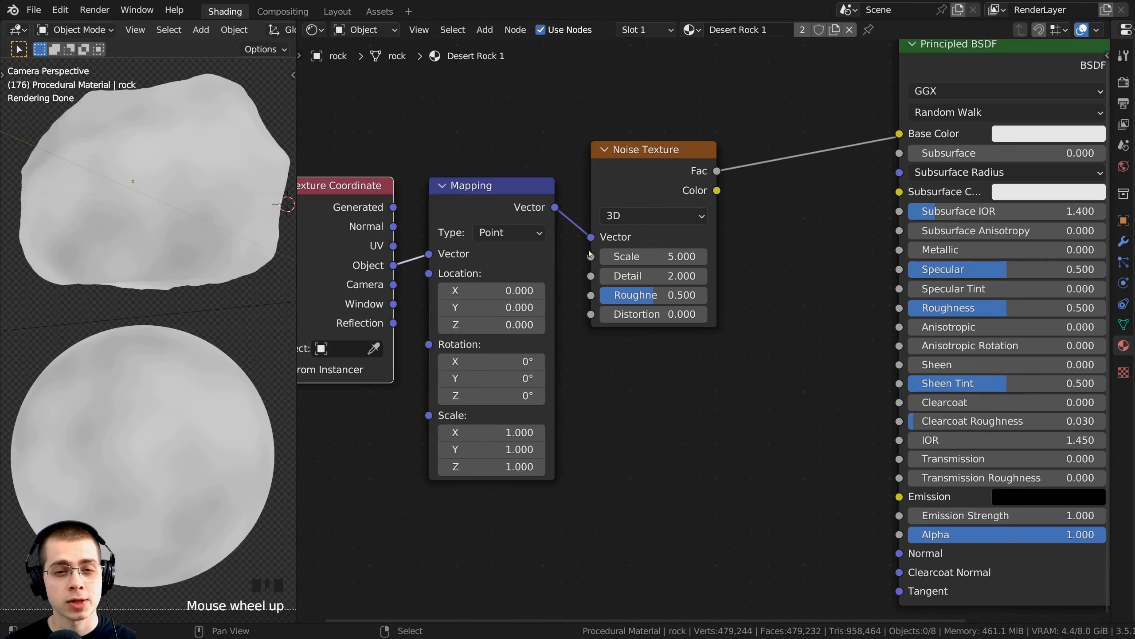
click(630, 254)
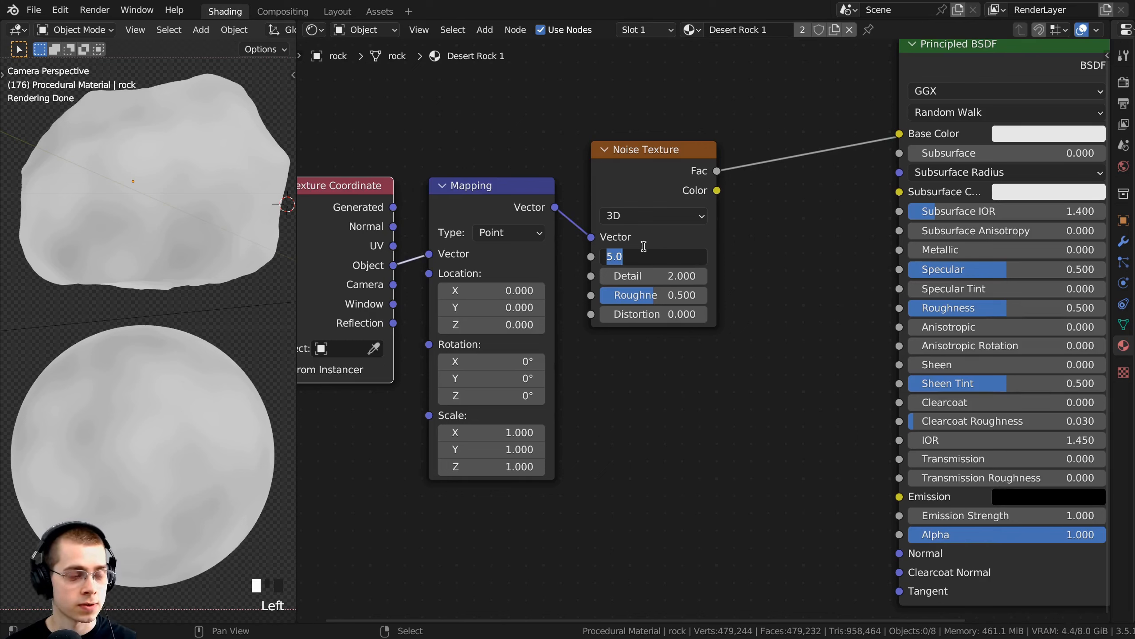
text(6)
key(Return)
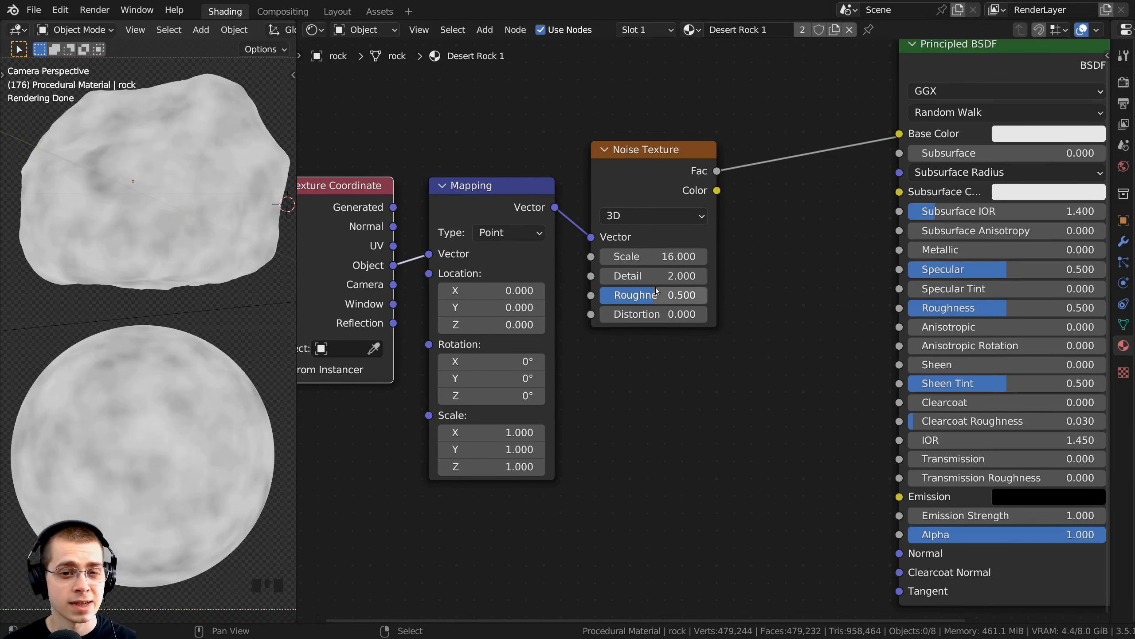
drag(648, 275, 667, 275)
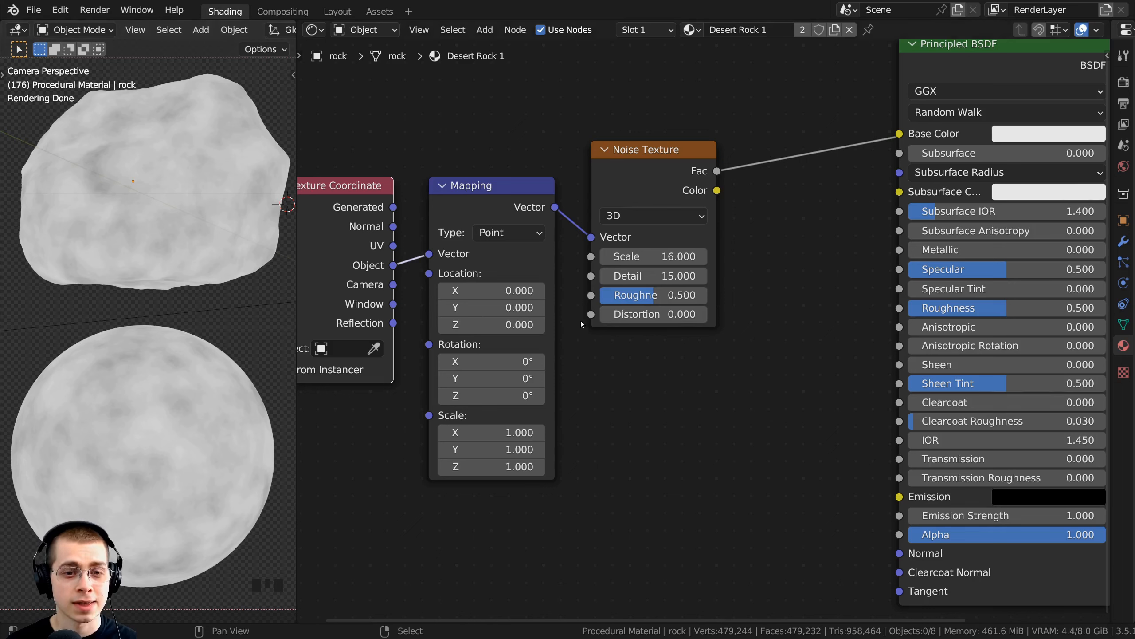
- Try a Roughness of 0.4 on the Noise Texture
click(684, 293)
key(End)
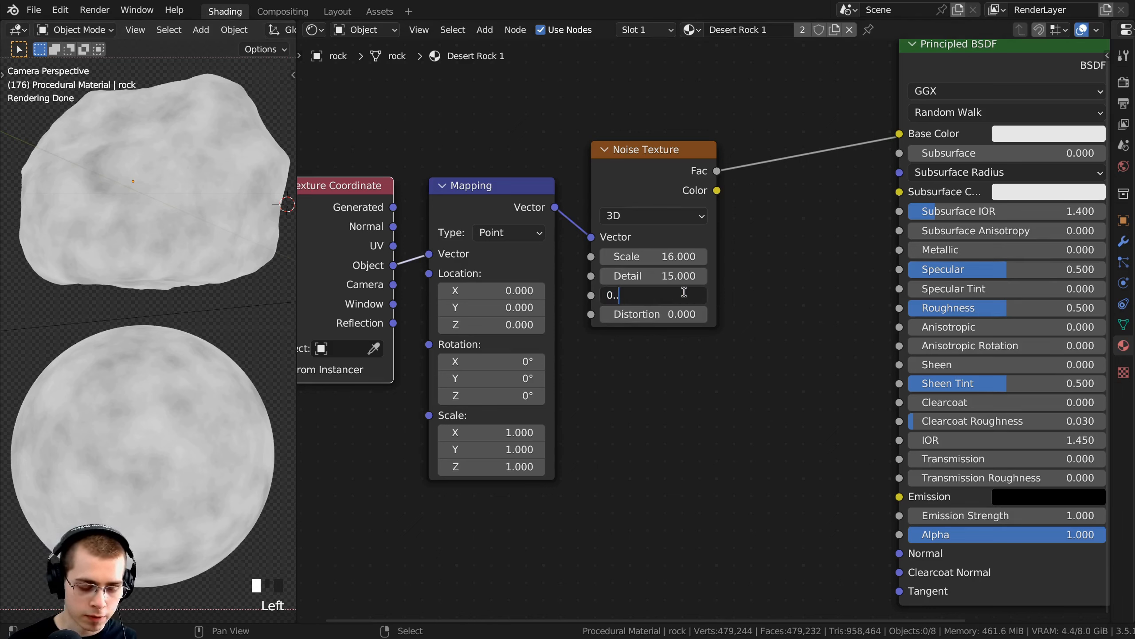
text(.4)
key(Return)
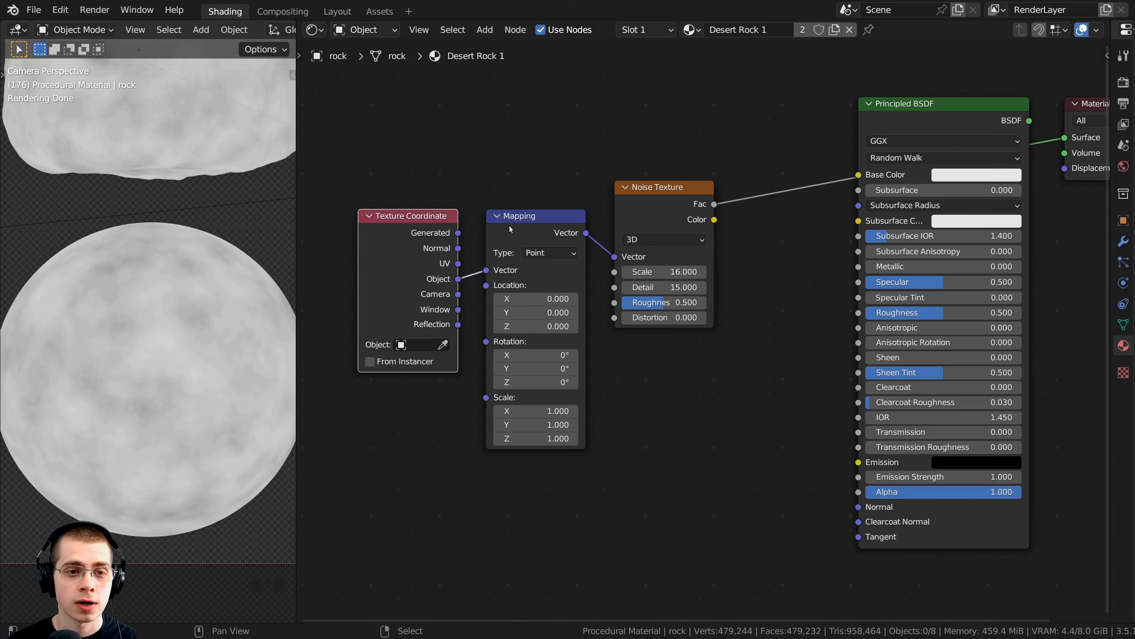
- Duplicate the Mapping node and insert the copy between the original Mapping node and the Noise Texture
drag(519, 222, 501, 225)
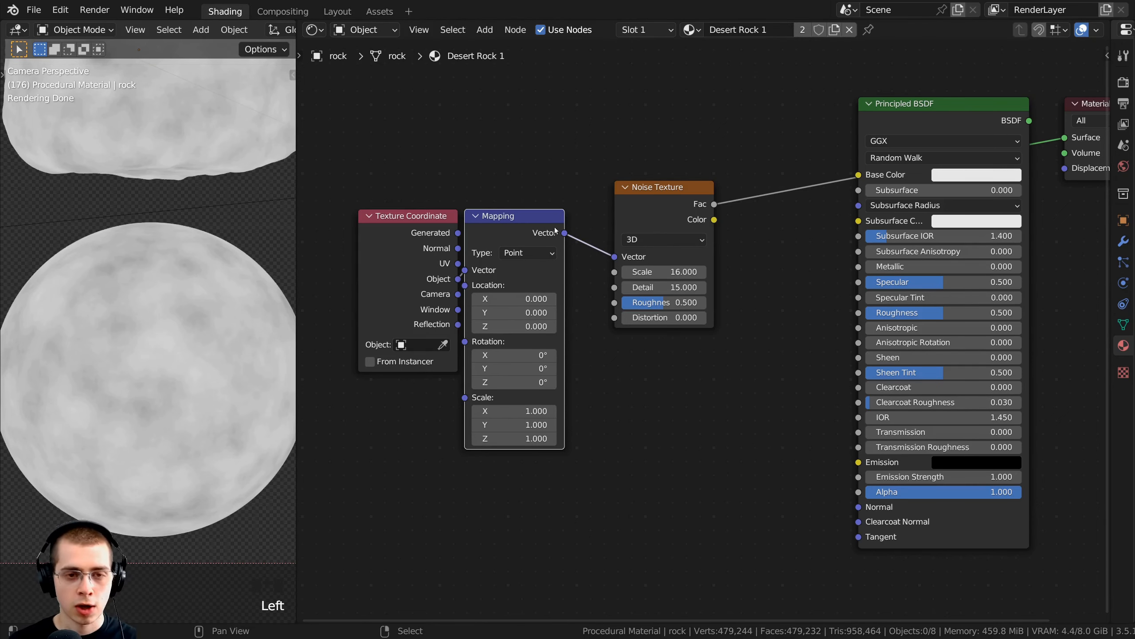
key(shift+d)
click(680, 220)
middle_drag(681, 220, 630, 228)
click(629, 228)
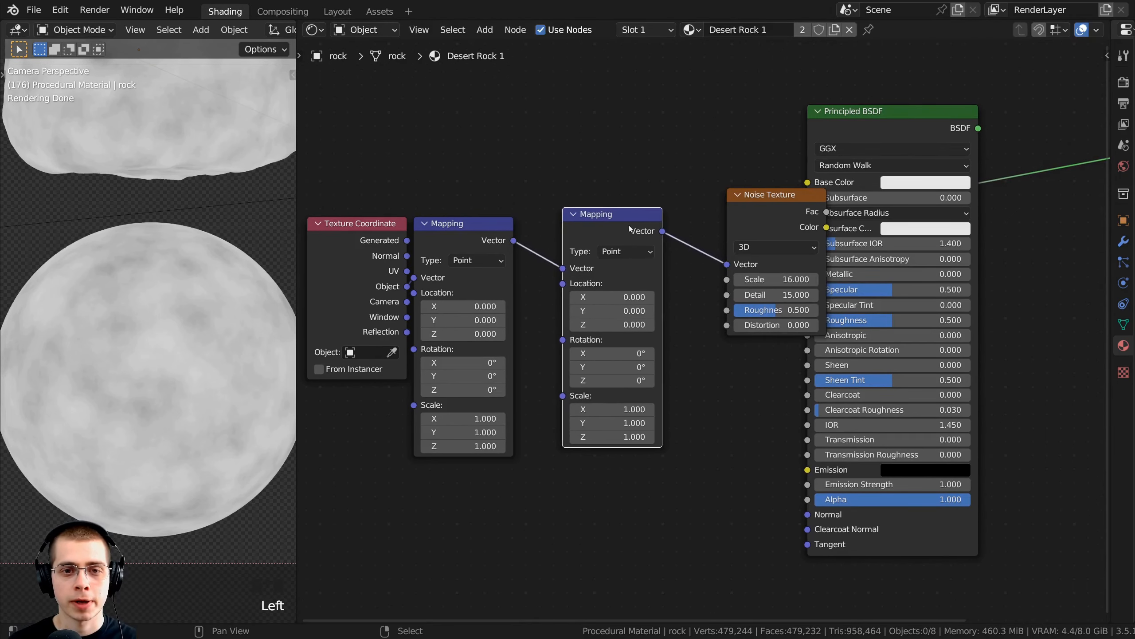
- Arrange the Texture Coordinate, both Mapping nodes and the Noise Texture in an evenly spaced row
drag(727, 208, 677, 213)
drag(439, 243, 452, 230)
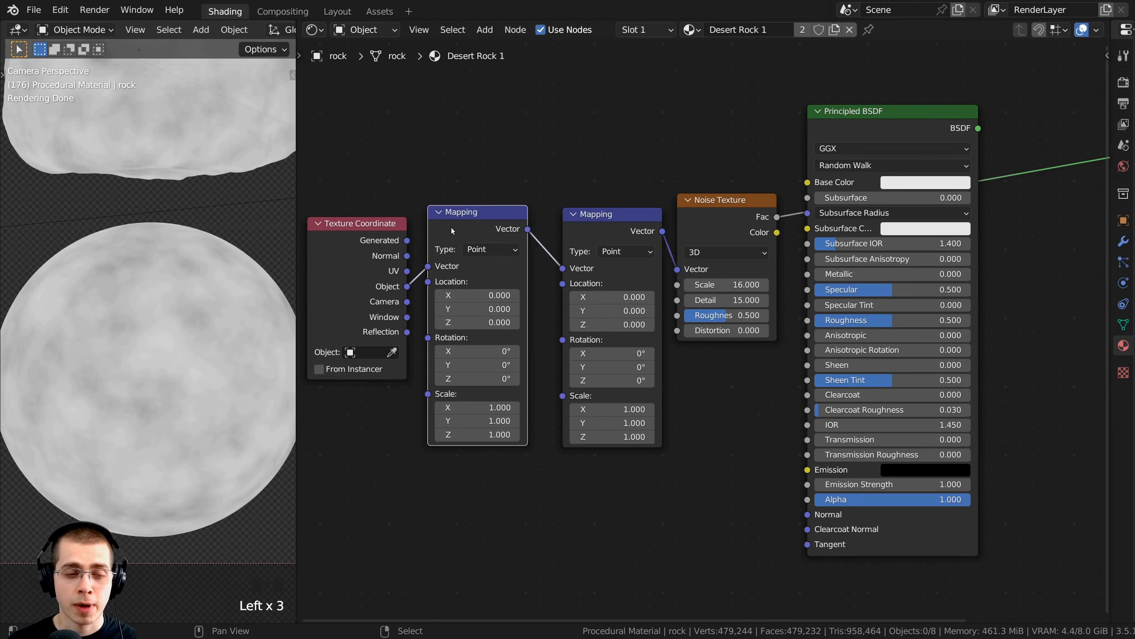
middle_drag(451, 231, 505, 247)
drag(416, 242, 415, 238)
drag(546, 242, 544, 246)
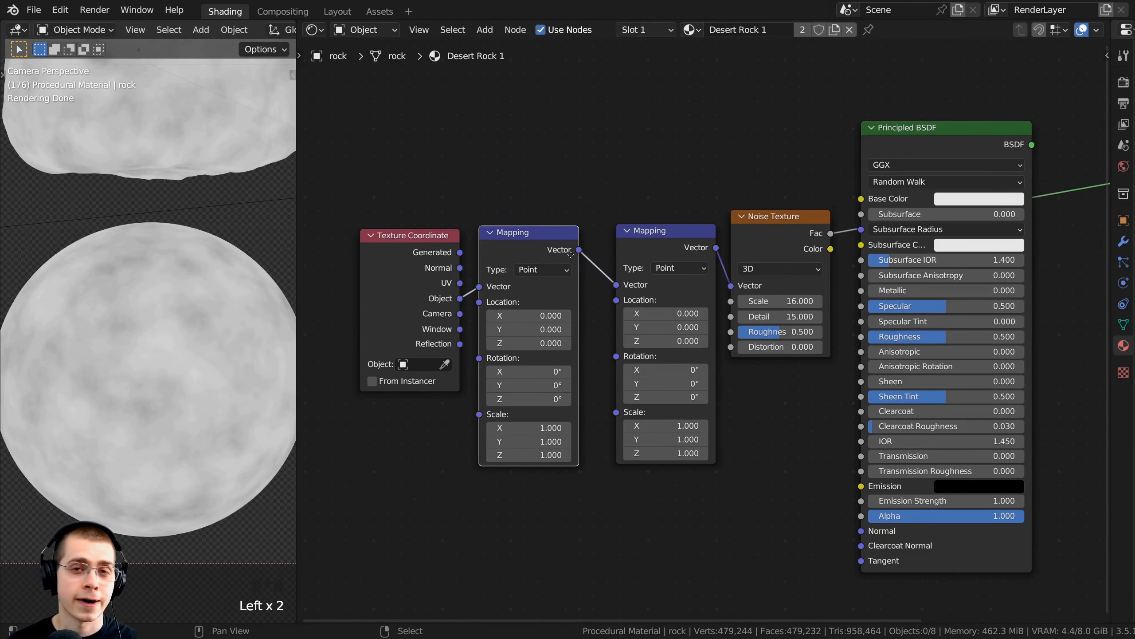
middle_drag(570, 254, 551, 256)
drag(599, 233, 582, 228)
- Set the Z Scale of the second Mapping node, the one feeding the Noise Texture, to 2
scroll(580, 210, up, 4)
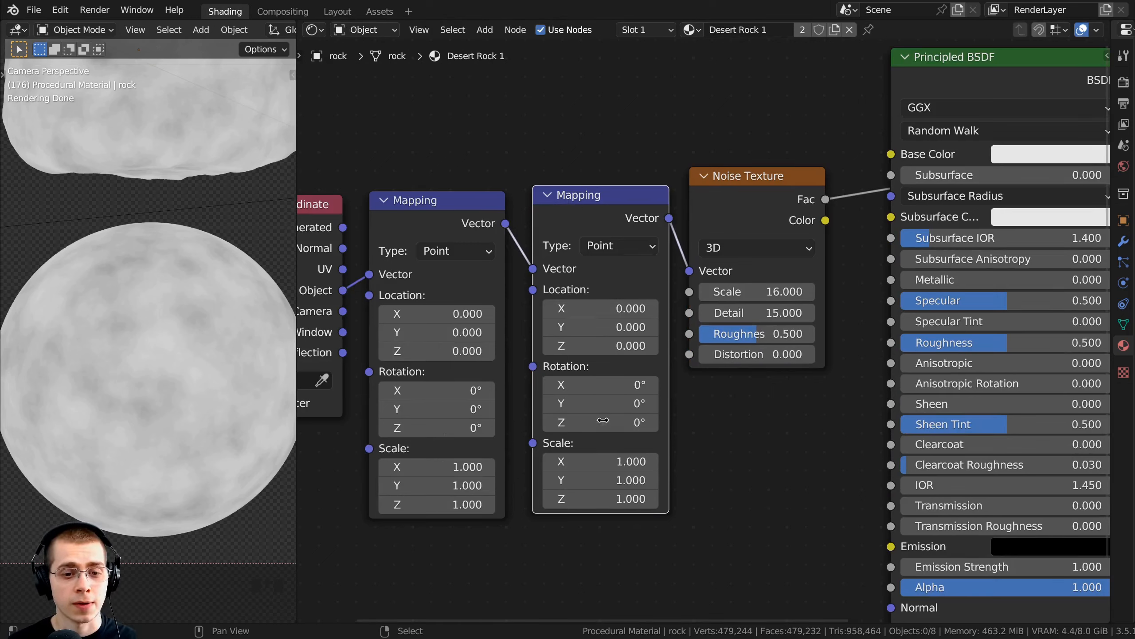
shift+drag(587, 500, 637, 499)
click(601, 497)
text(2)
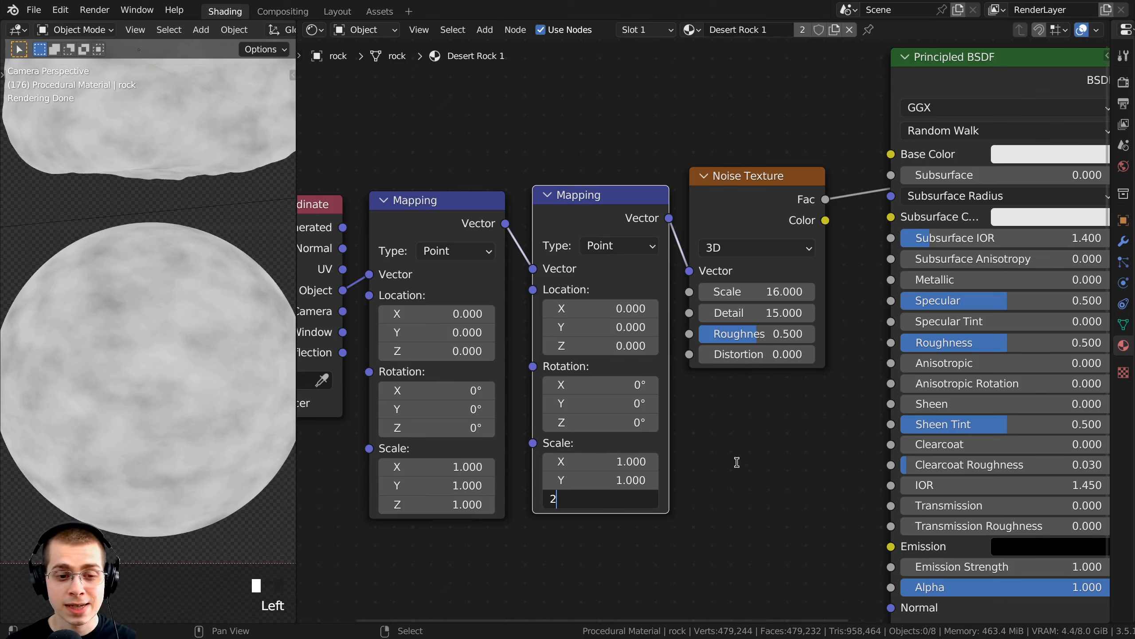
key(Return)
scroll(149, 343, down, 4)
shift+middle_drag(149, 342, 159, 440)
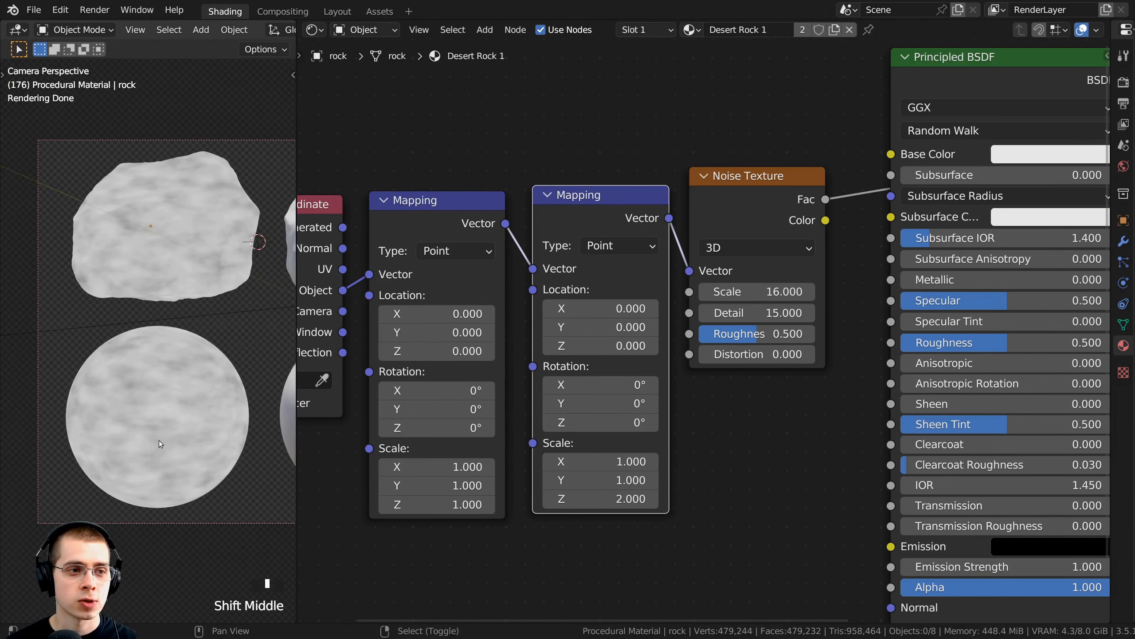
scroll(149, 370, up, 5)
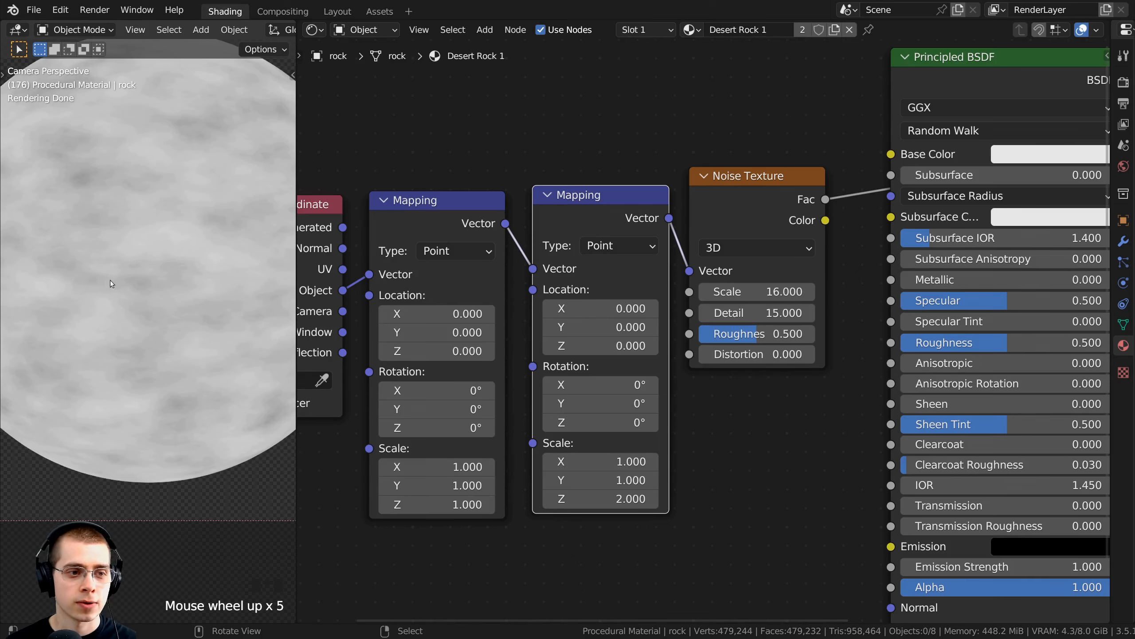
shift+middle_drag(37, 303, 178, 326)
- Connect the Noise Texture's Fac to the Principled BSDF's Base Color, and link the shader to the Material Output's Surface, placing it alongside
middle_drag(584, 306, 444, 349)
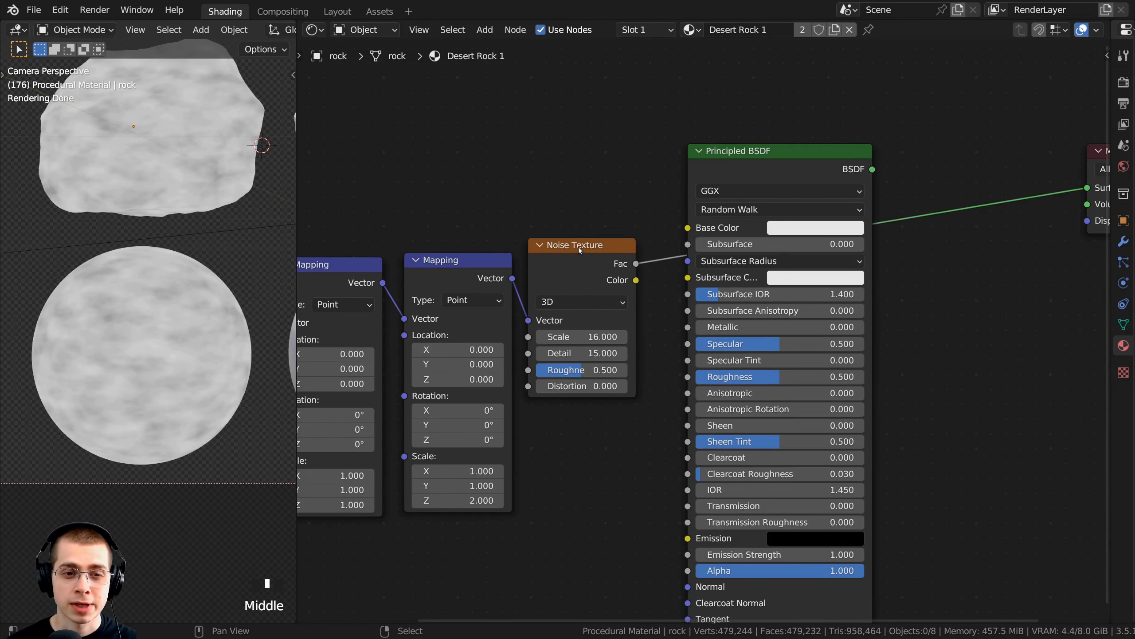
click(620, 263)
drag(635, 264, 688, 227)
middle_drag(669, 334, 503, 209)
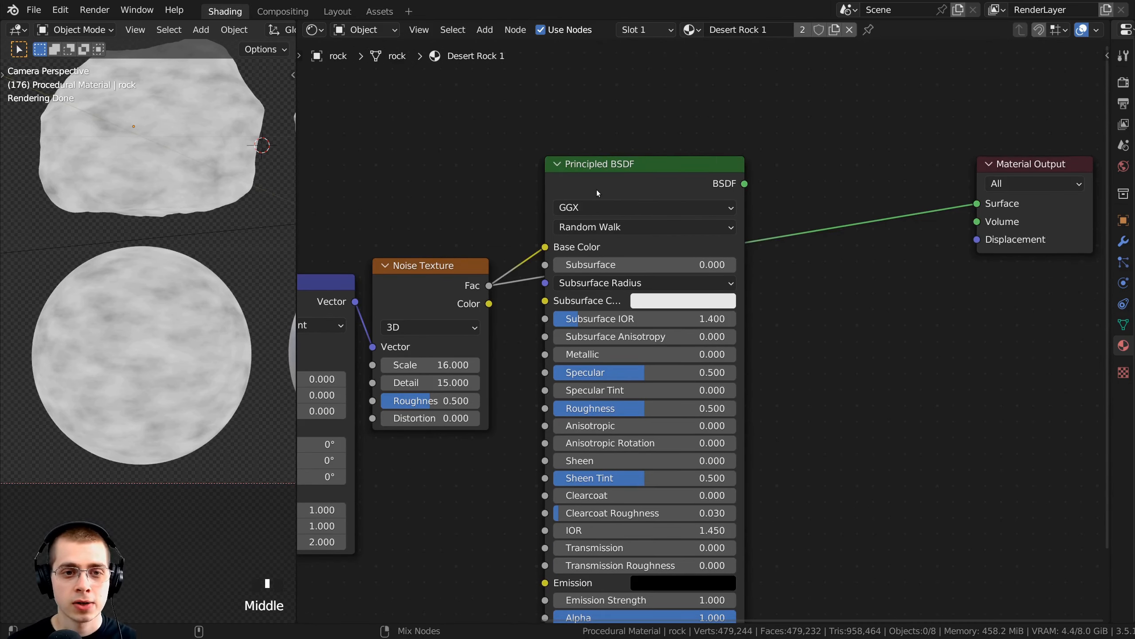
drag(597, 192, 814, 172)
shift+middle_drag(134, 340, 139, 394)
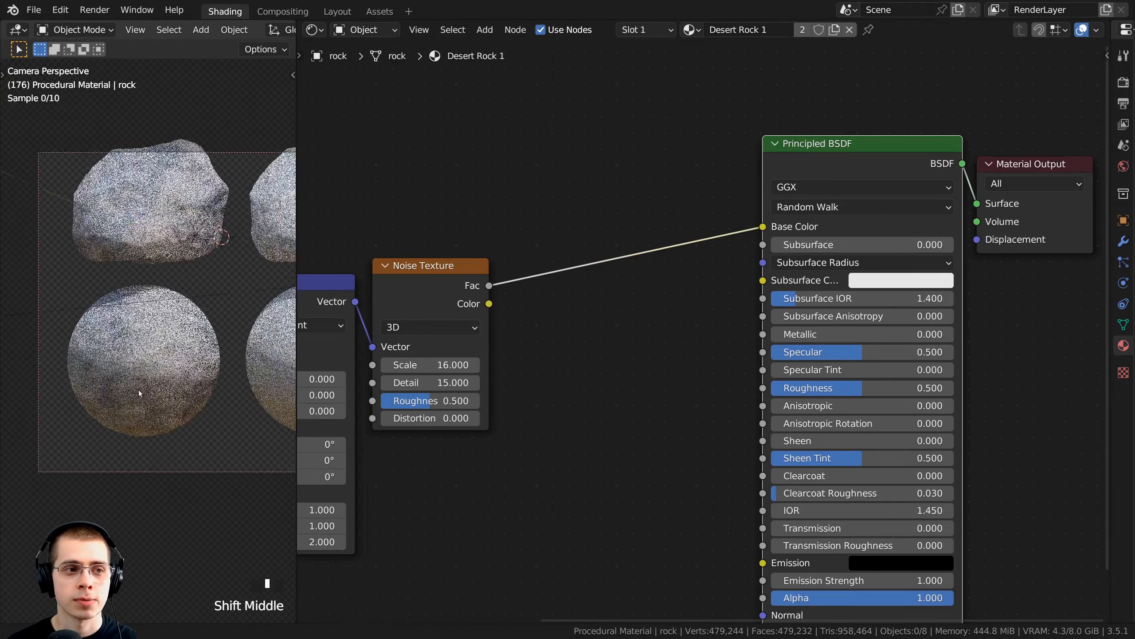
scroll(99, 159, up, 2)
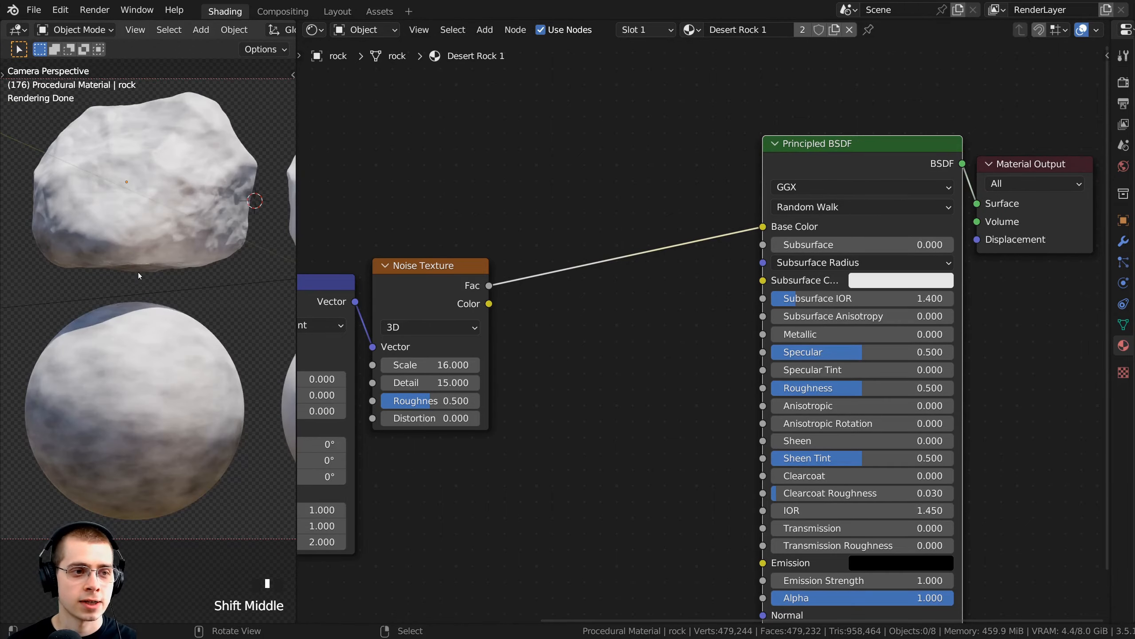
mouse_move(138, 276)
ctrl+middle_down()
mouse_move(138, 264)
mouse_move(148, 284)
ctrl+middle_up()
- Add a Mix node above the link between the Noise Texture and Principled BSDF and set its data type to Color
middle_drag(601, 221, 585, 298)
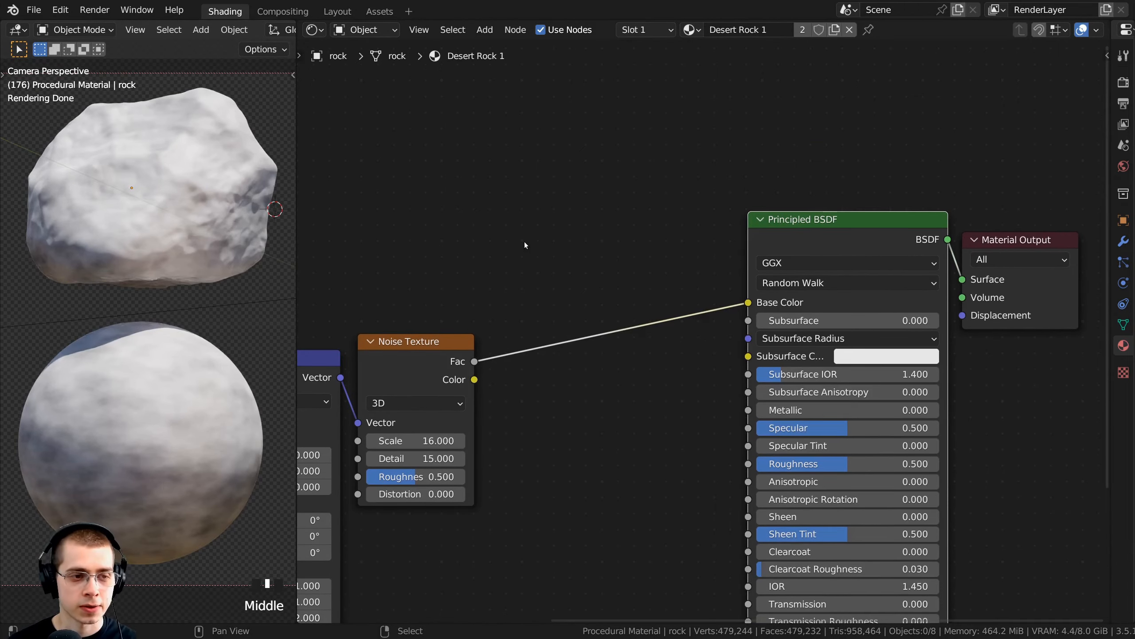
key(shift+a)
click(515, 249)
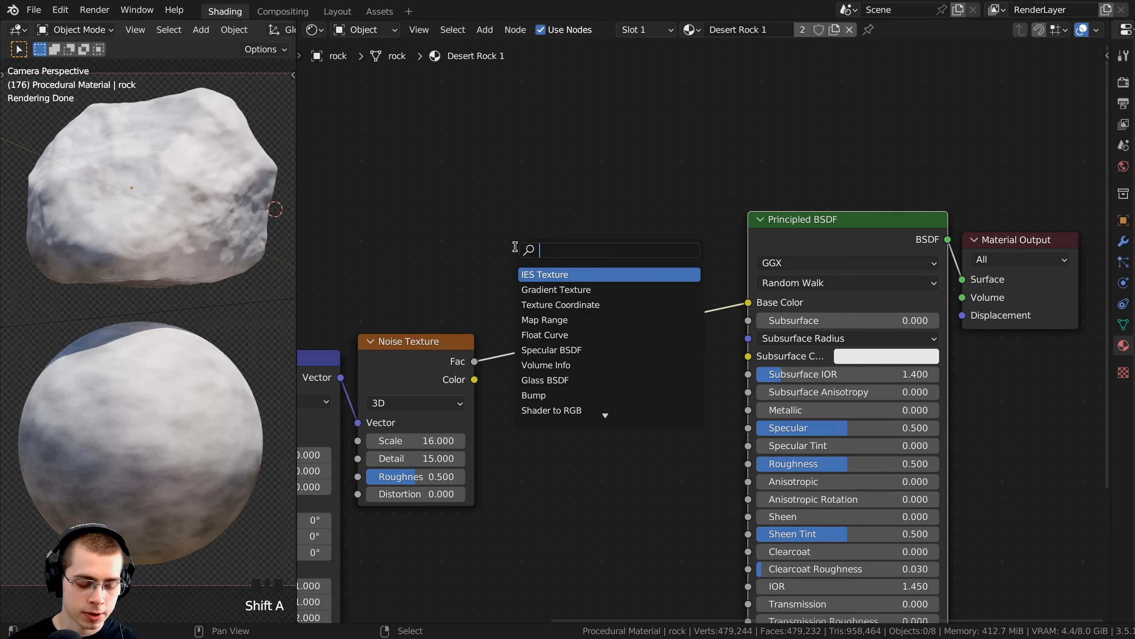
text(mix)
key(Return)
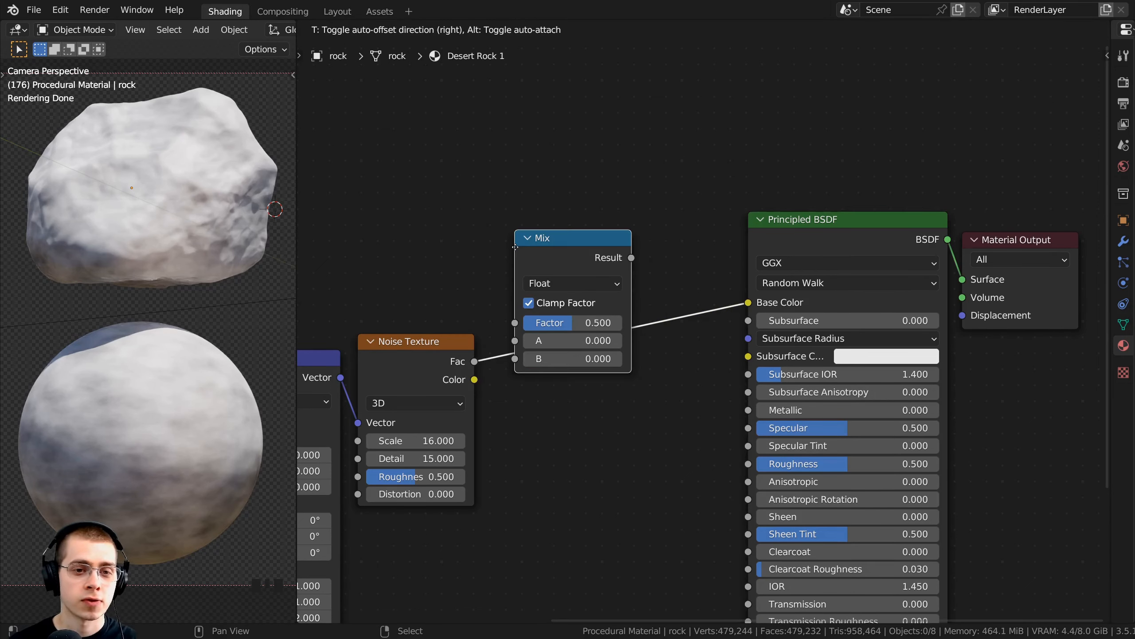
click(518, 181)
click(564, 220)
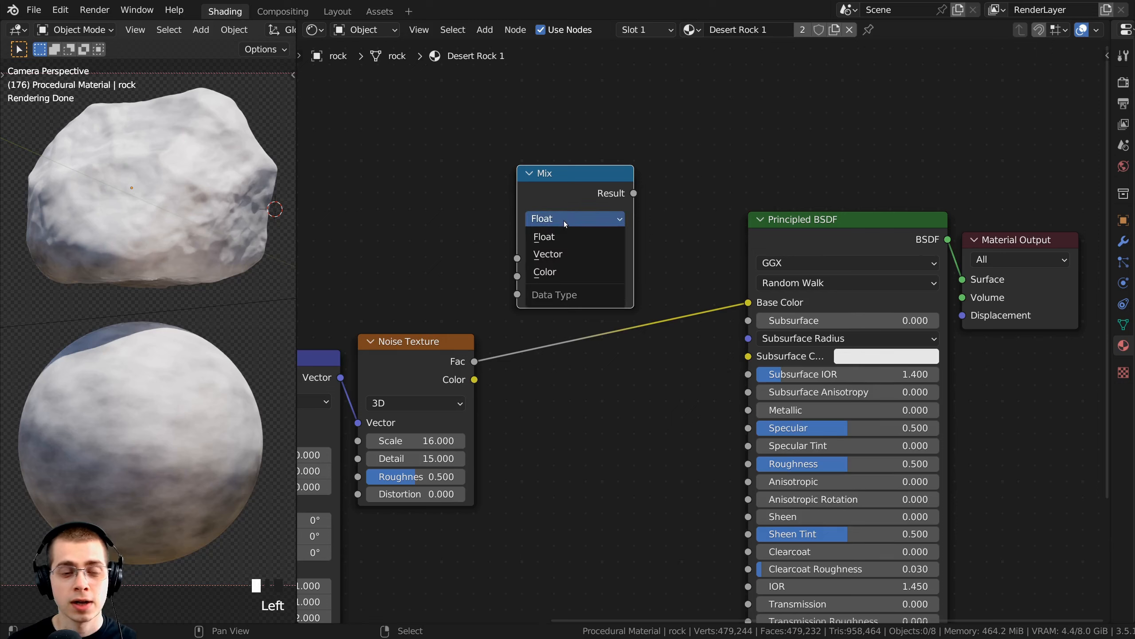
click(579, 273)
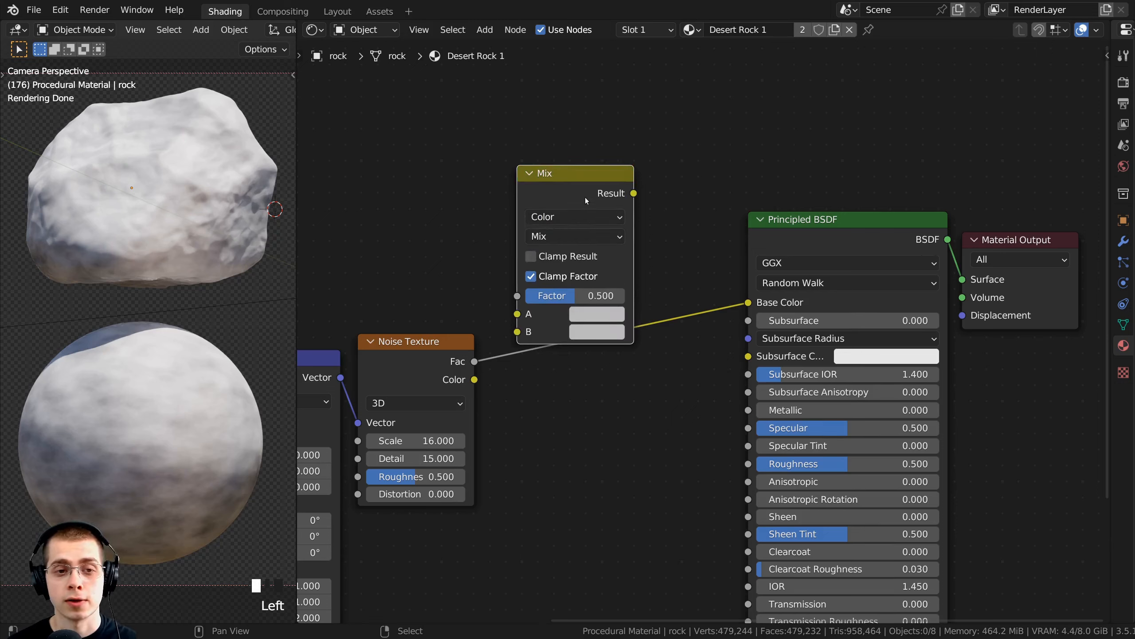
- Insert the Mix node between the Noise Texture and Base Color, with the noise Fac driving its Factor input
drag(581, 181, 638, 236)
scroll(439, 291, up, 2)
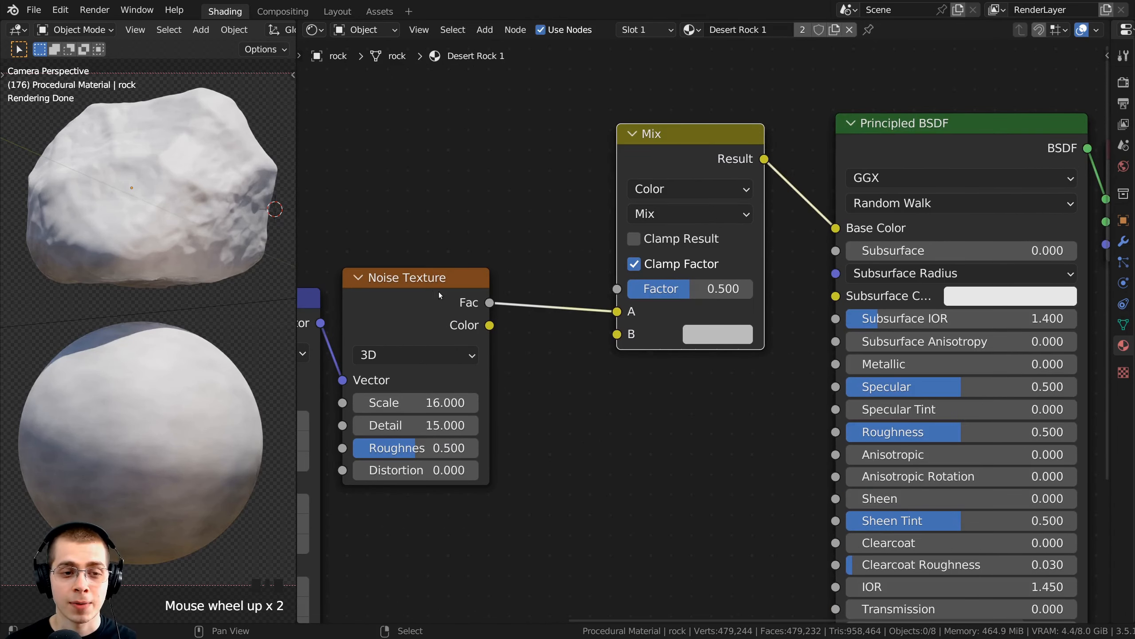
mouse_move(616, 311)
mouse_down()
mouse_move(559, 298)
mouse_move(626, 293)
mouse_move(618, 289)
mouse_up()
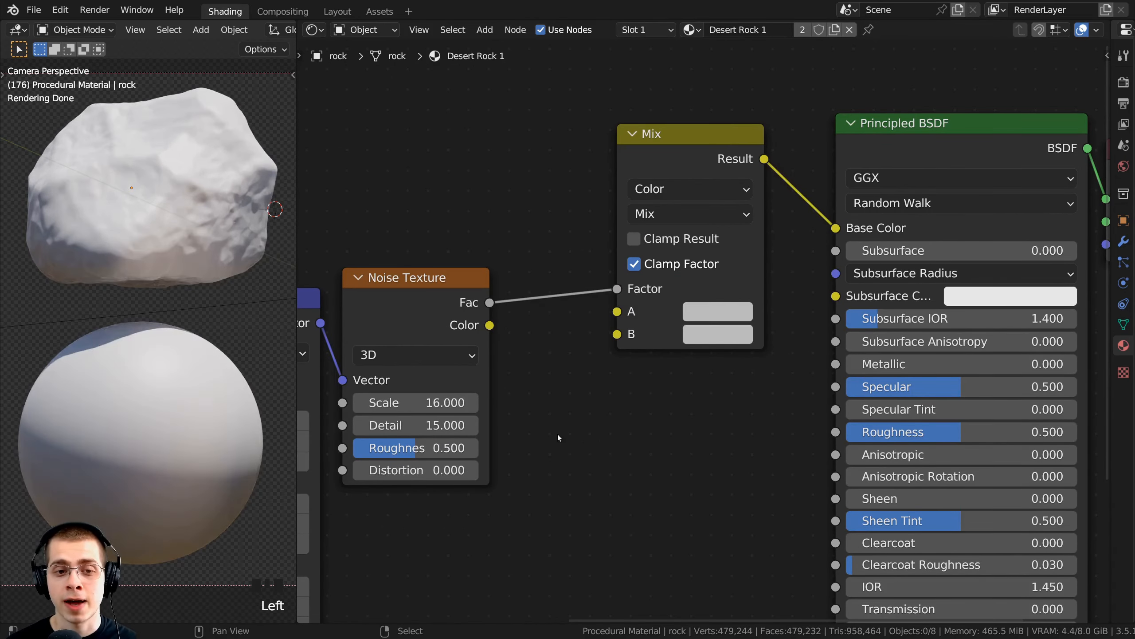
middle_drag(551, 364, 544, 344)
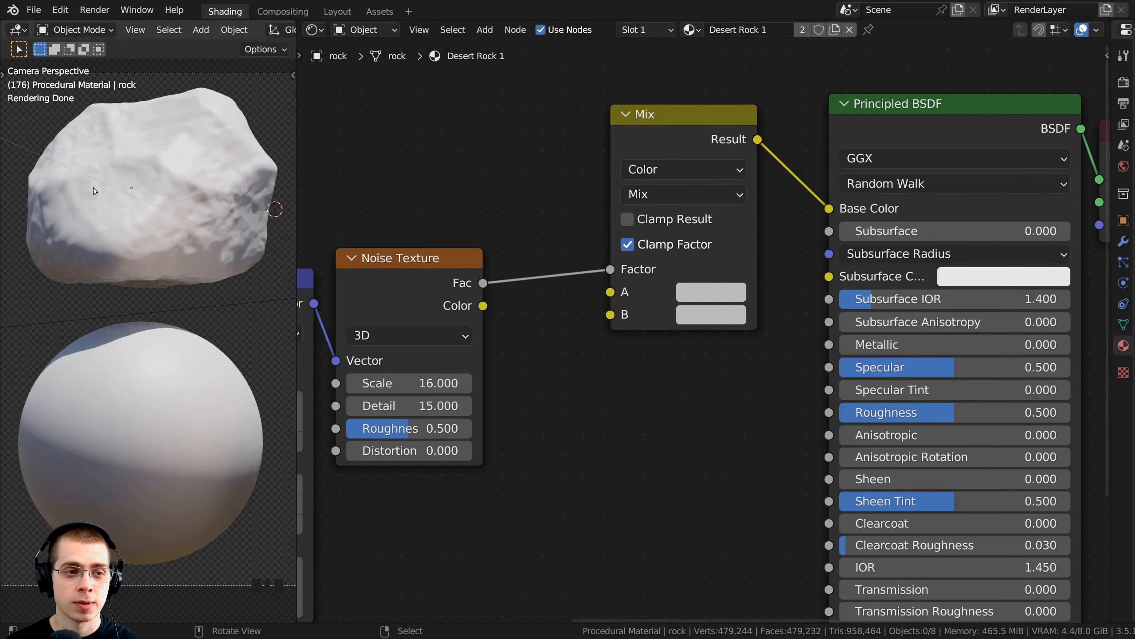
middle_drag(656, 320, 557, 390)
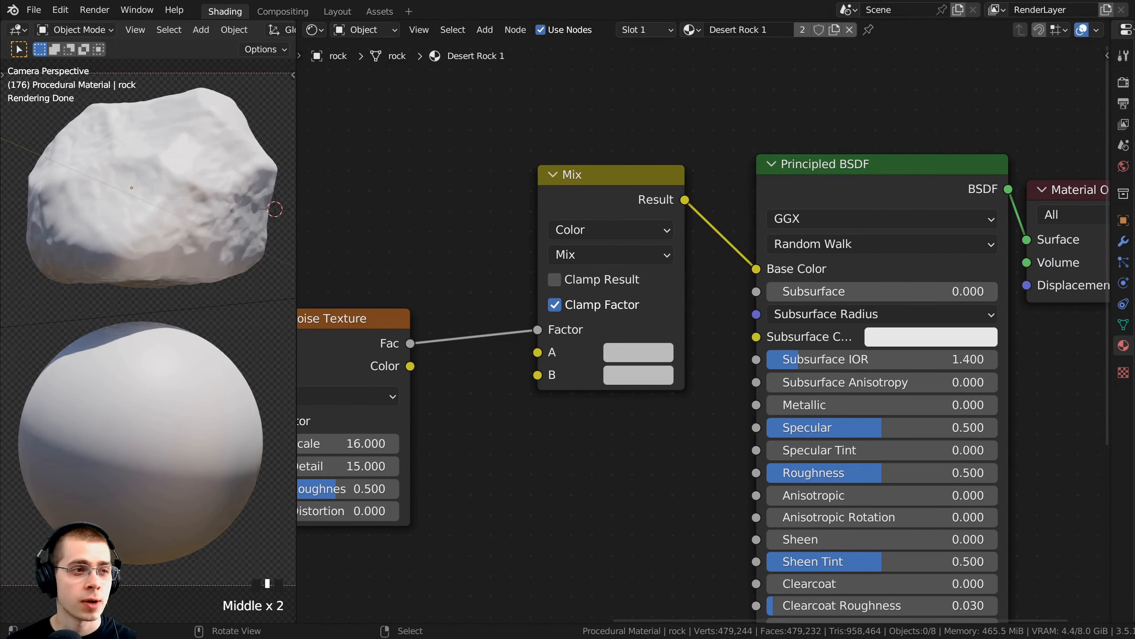
middle_drag(625, 359, 621, 337)
- Set the Mix node's A color to a light orange, hex EB8E4A
click(621, 337)
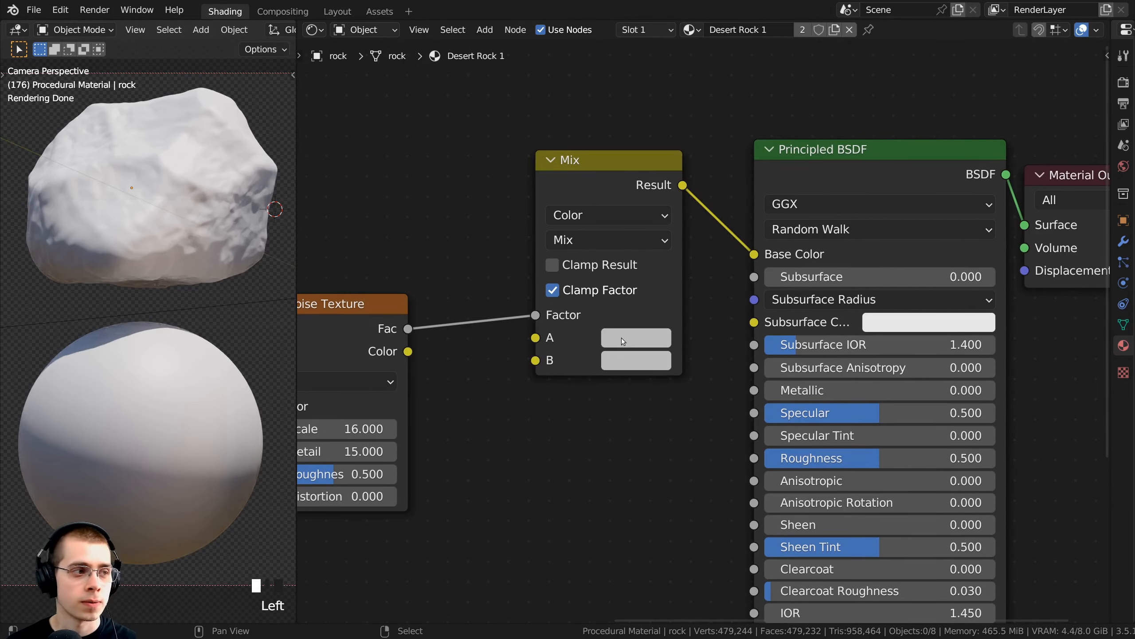
drag(685, 126, 665, 166)
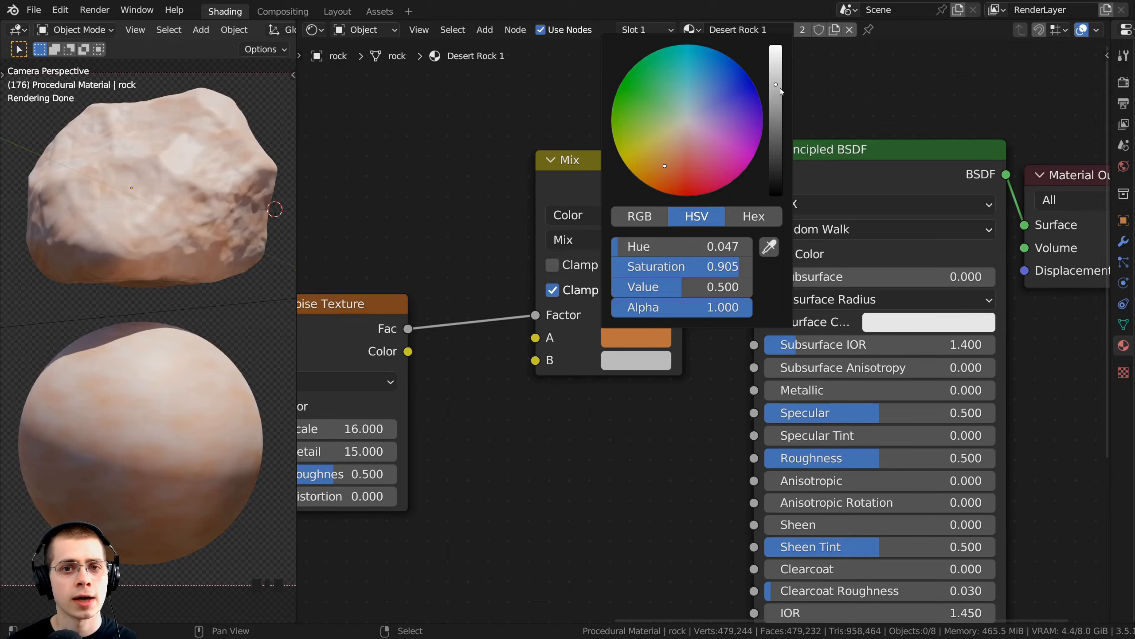
drag(781, 88, 781, 57)
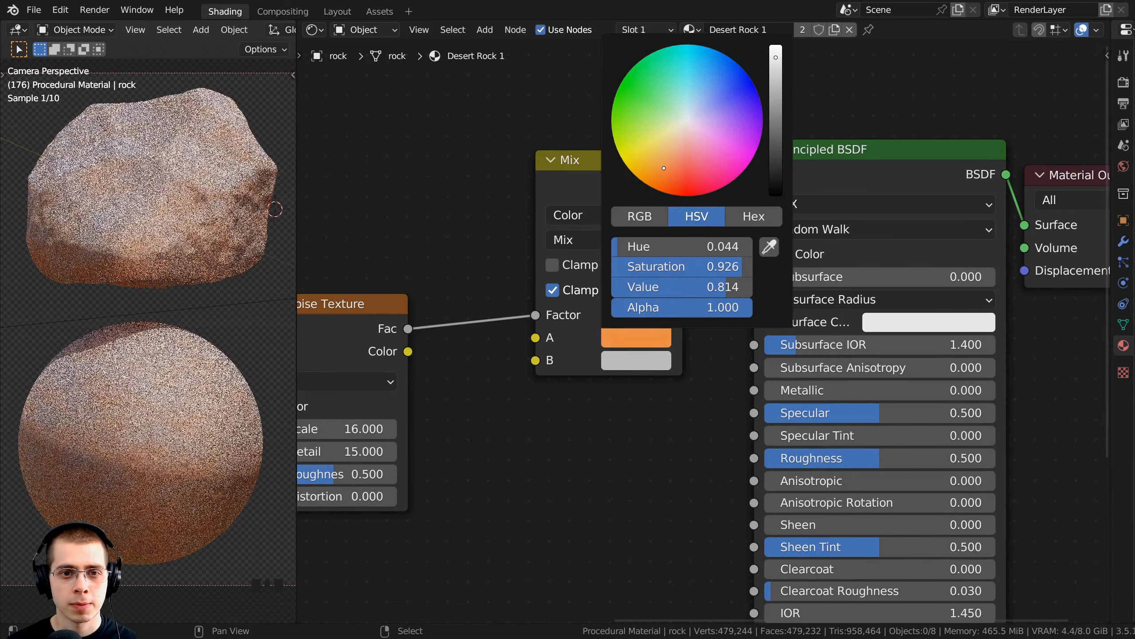
drag(663, 168, 661, 168)
scroll(617, 323, up, 1)
key(ctrl+v)
click(617, 323)
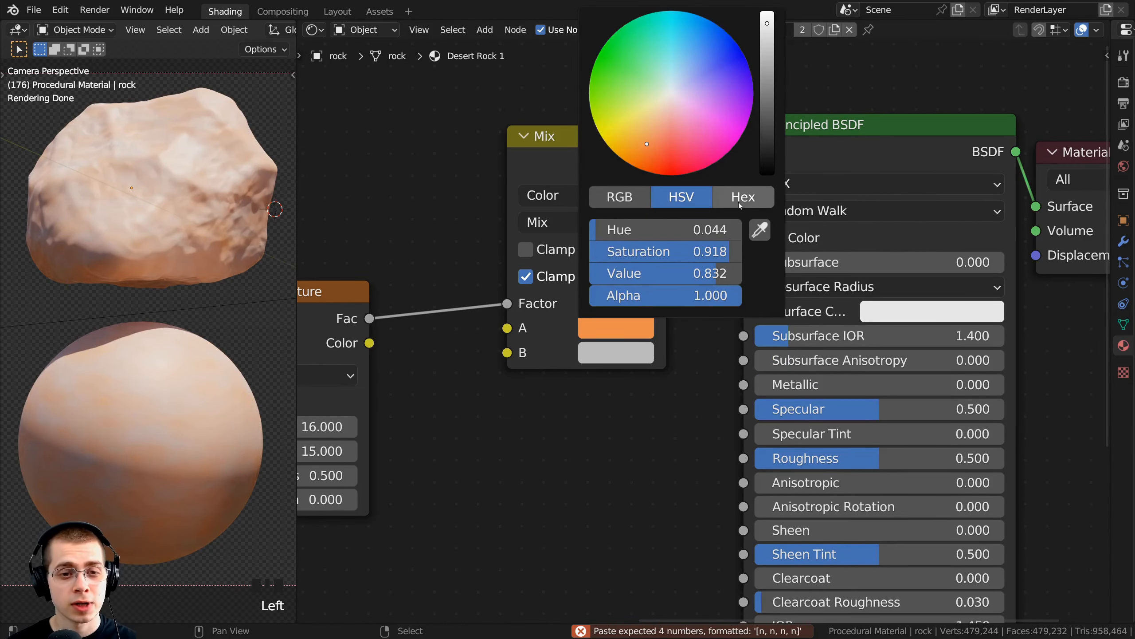
click(738, 202)
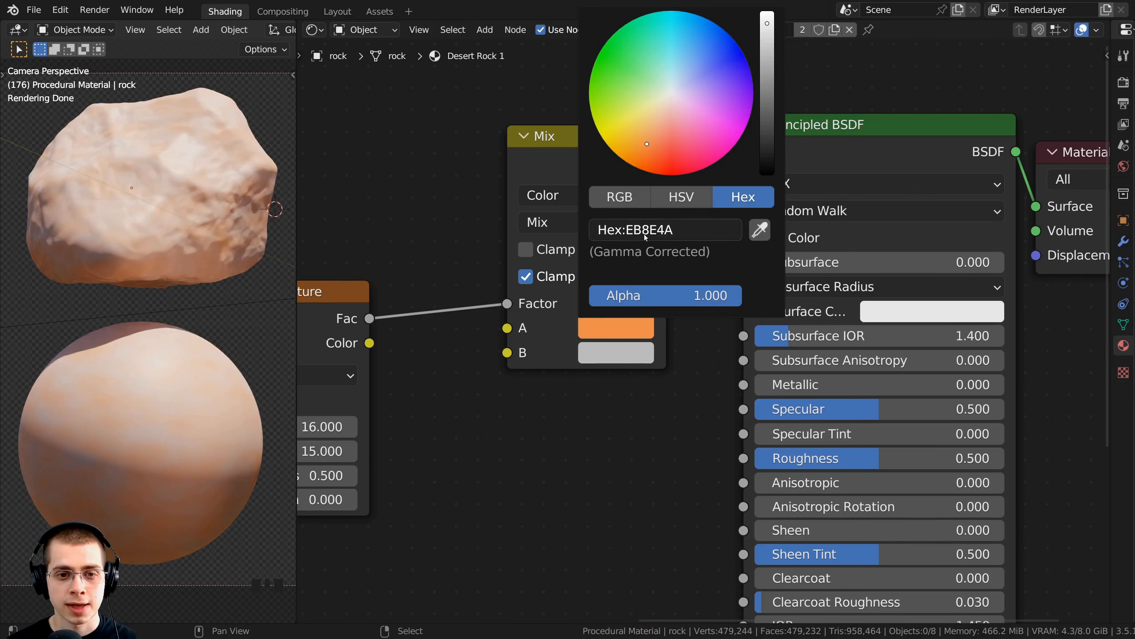
middle_drag(562, 342, 553, 355)
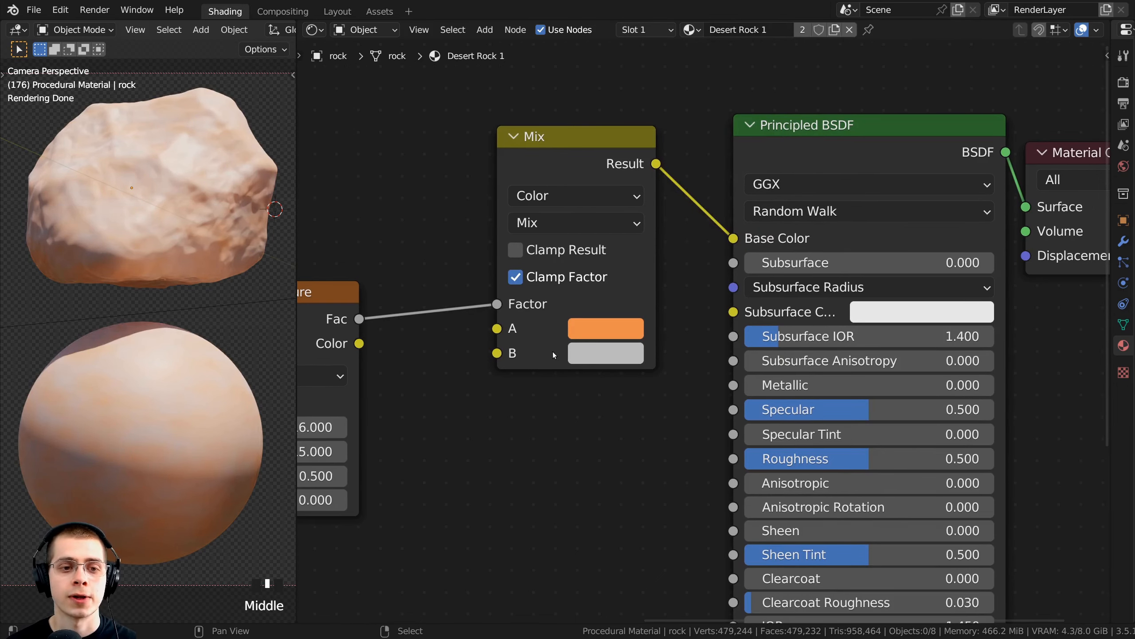
- Set the Mix node's B color to a dark reddish brown
click(606, 353)
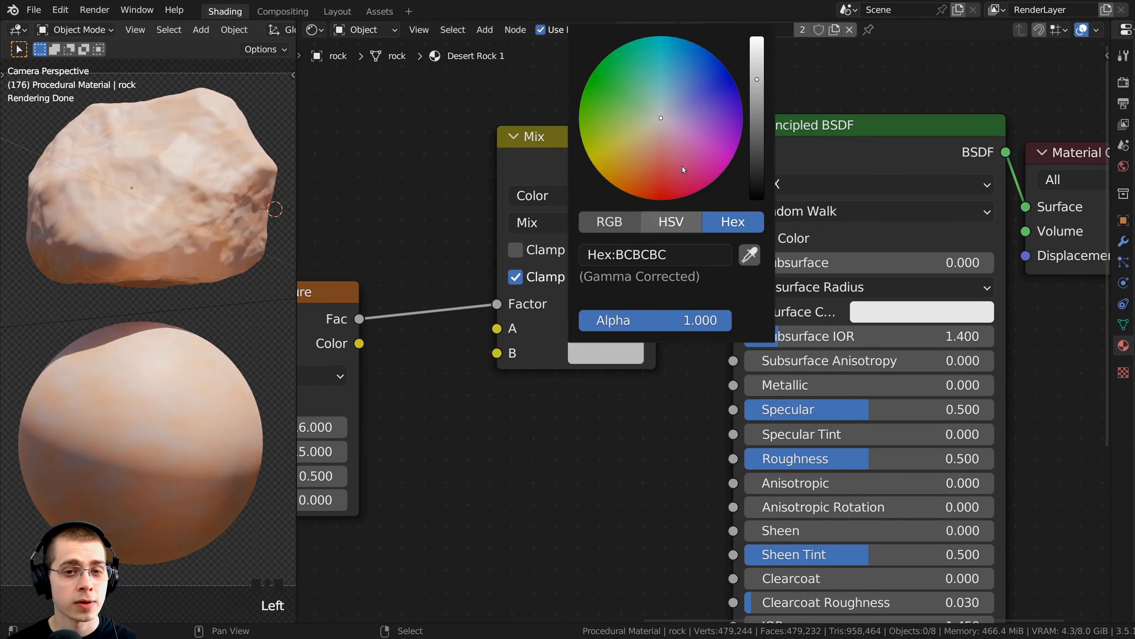
drag(658, 122, 627, 178)
drag(755, 107, 756, 156)
drag(626, 181, 639, 187)
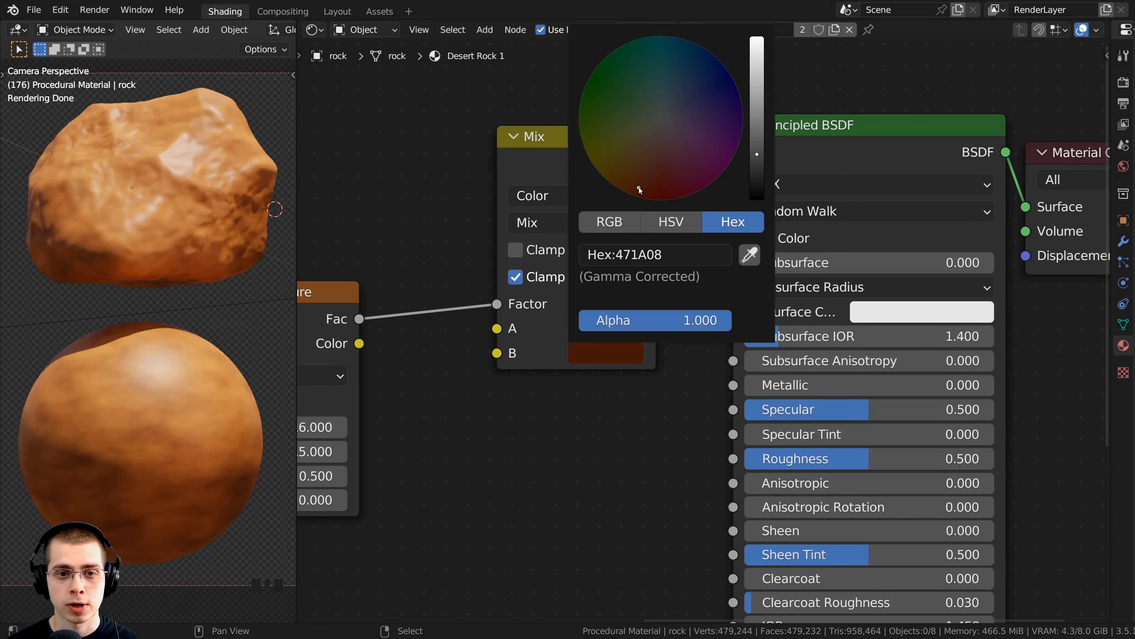
key(ctrl+v)
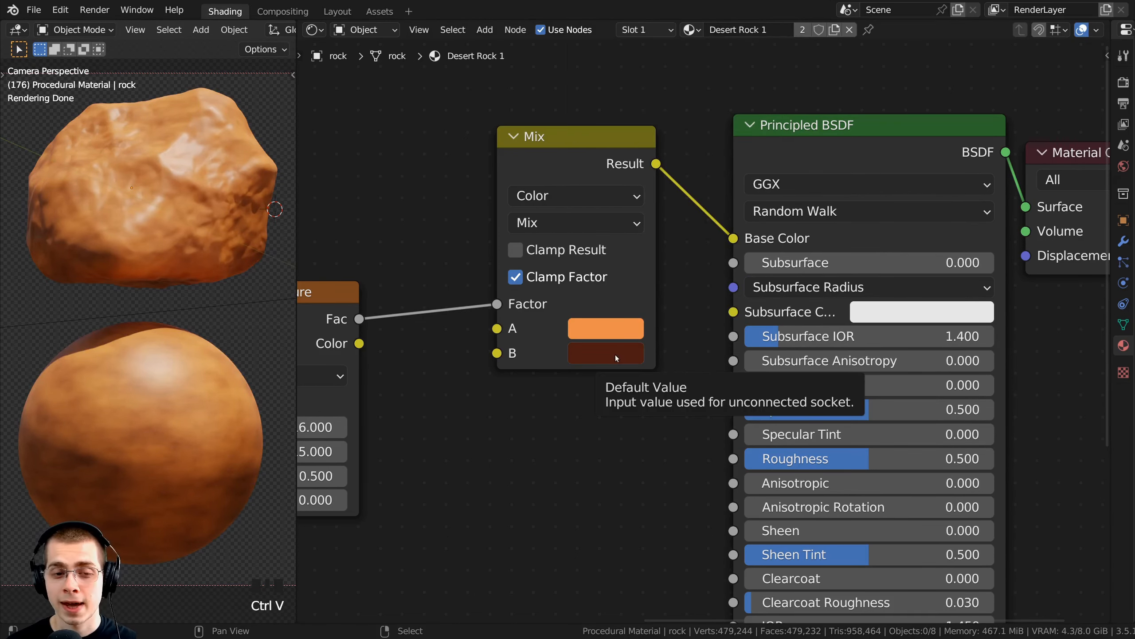
click(607, 356)
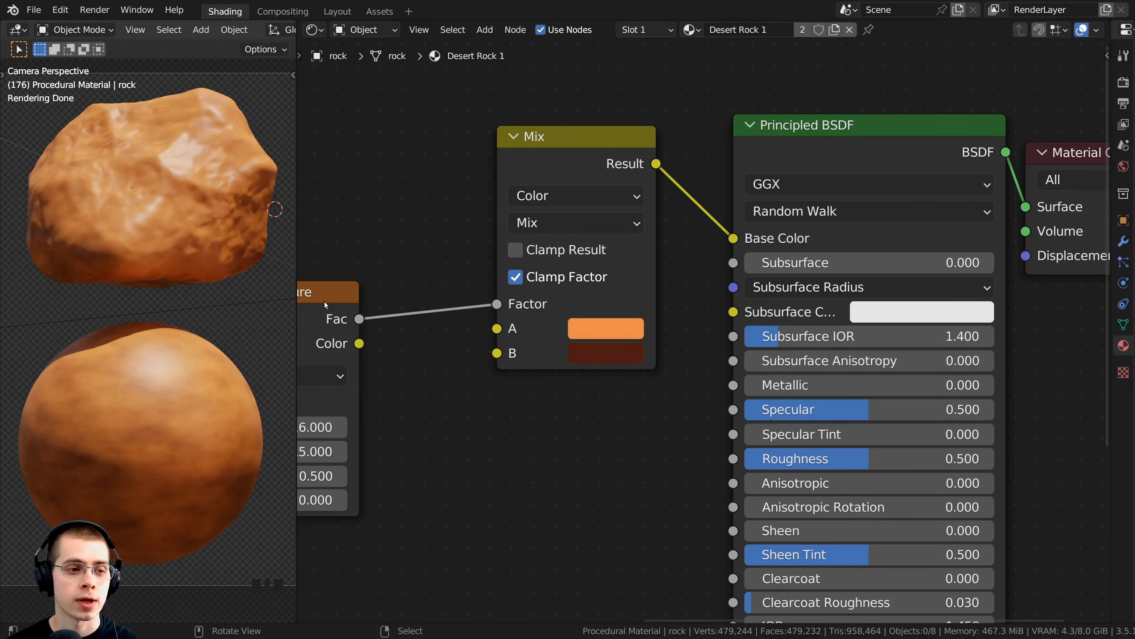
- Connect the Noise Texture's Fac output to the Principled BSDF's Roughness input as well
scroll(325, 303, down, 4)
middle_drag(453, 280, 501, 248)
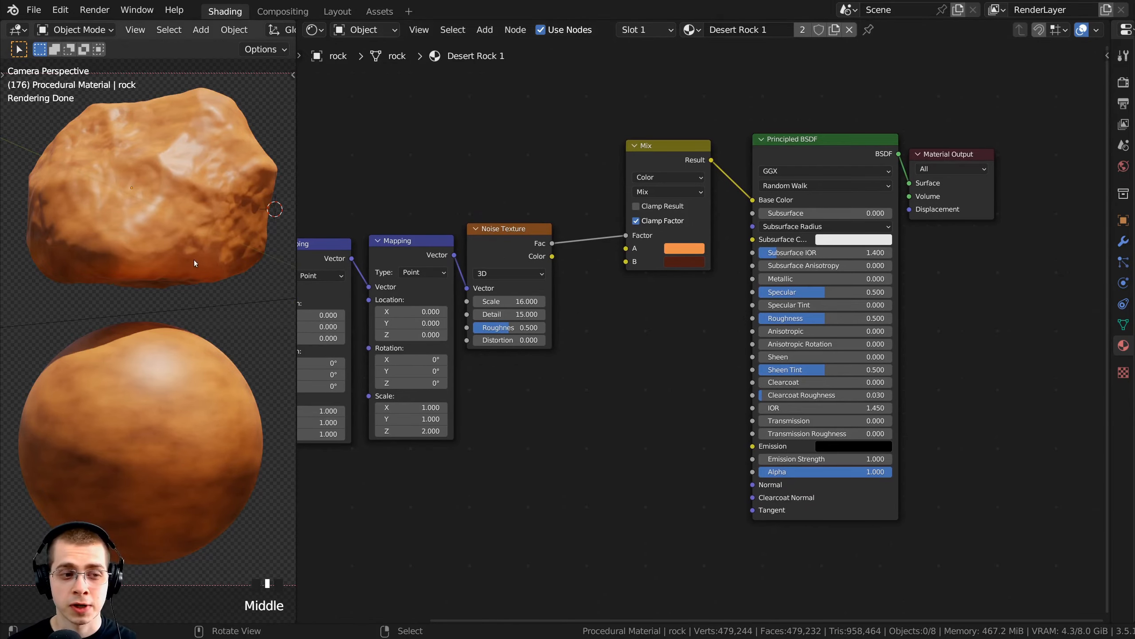
scroll(133, 451, up, 2)
shift+middle_drag(147, 427, 143, 433)
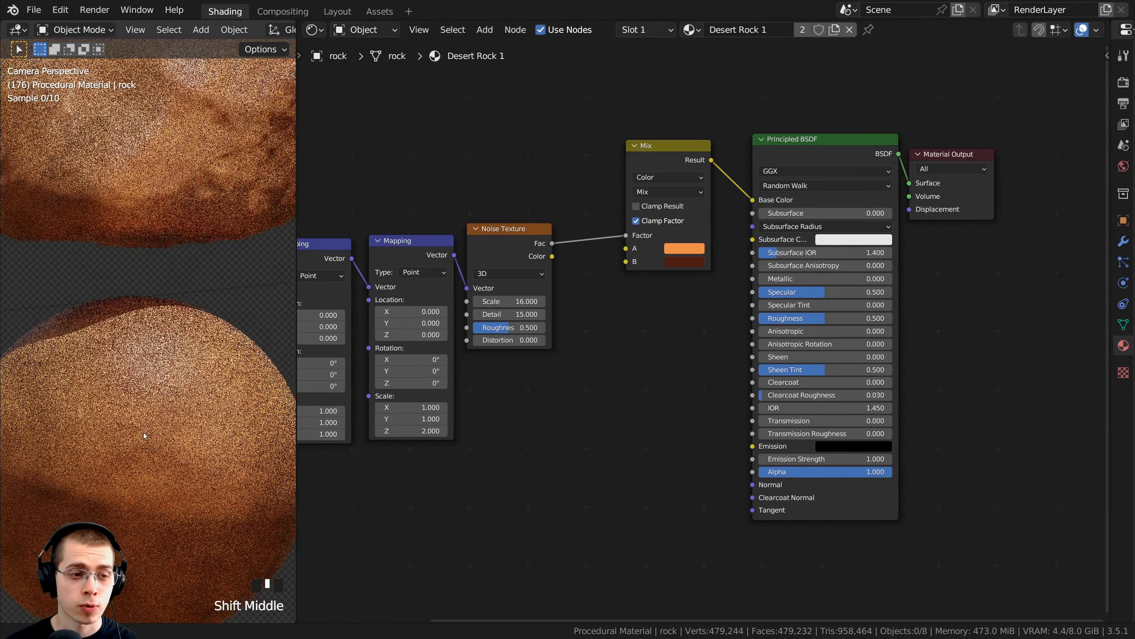
scroll(144, 432, down, 1)
middle_drag(321, 407, 314, 407)
scroll(493, 215, up, 2)
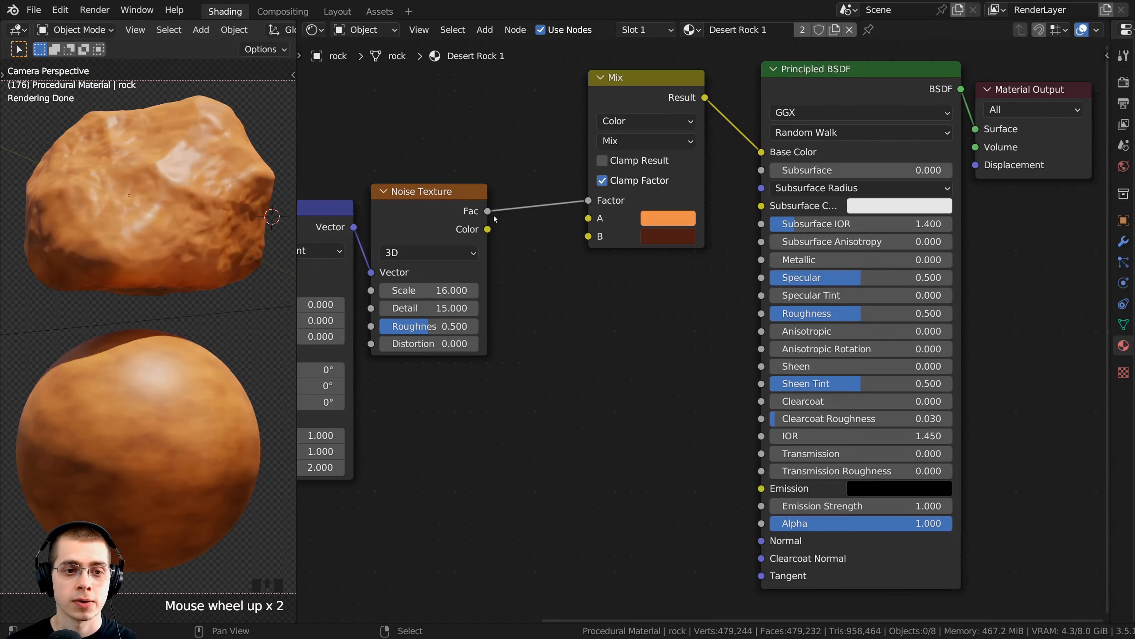
scroll(456, 220, down, 1)
click(453, 217)
drag(504, 220, 765, 320)
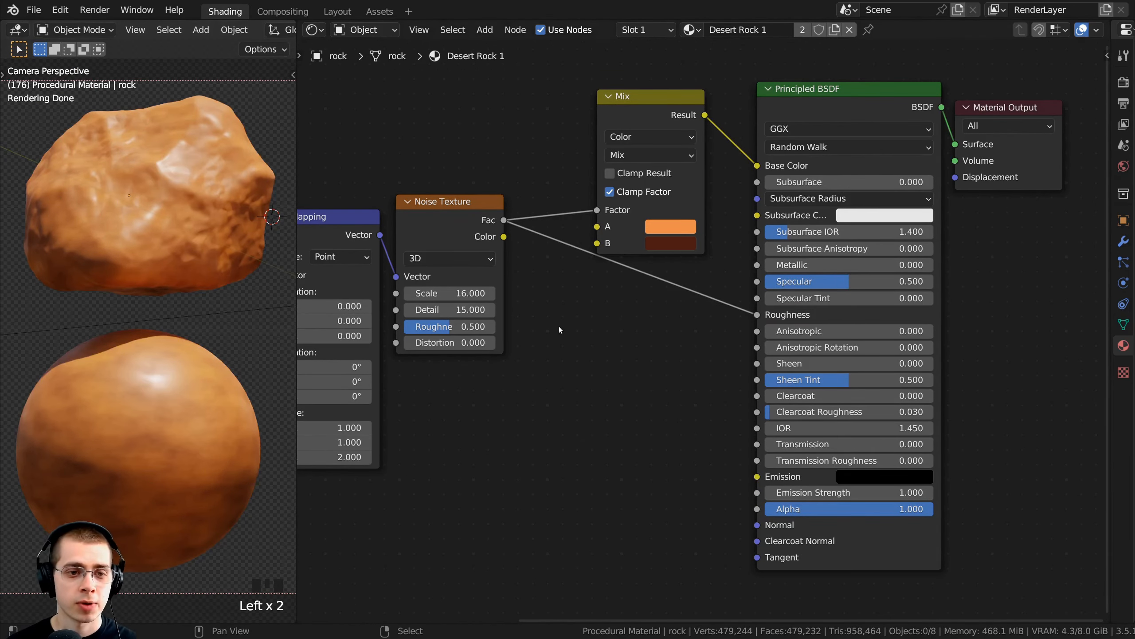
- Add a ColorRamp node on the link between the Noise Texture's Fac and the Roughness input, below the Mix node
key(shift+a)
click(564, 290)
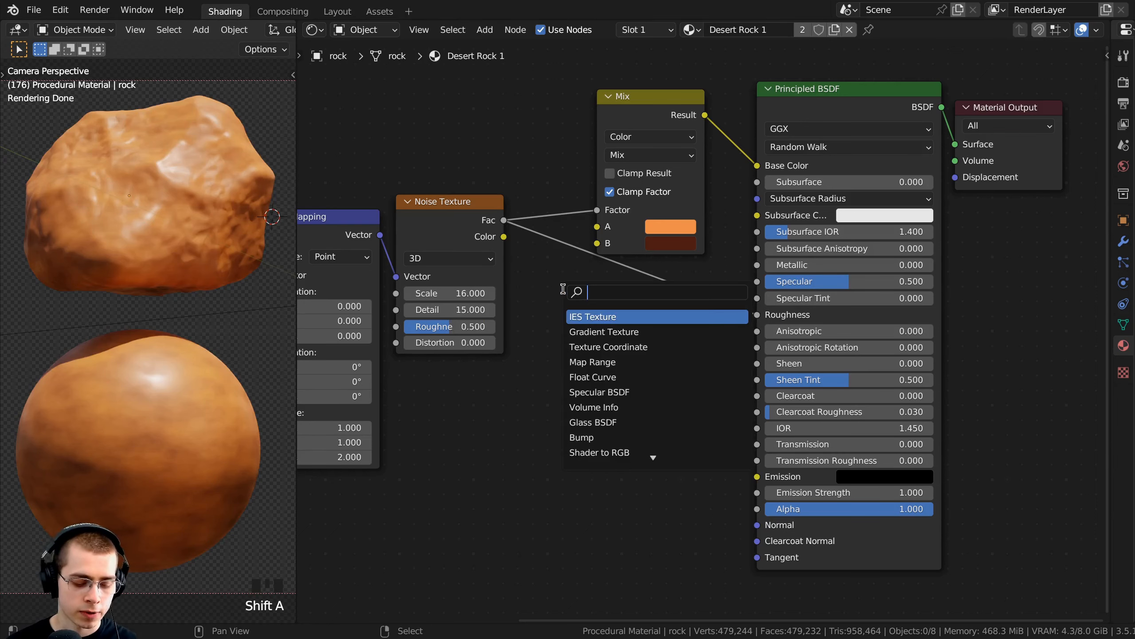
text(col)
click(591, 315)
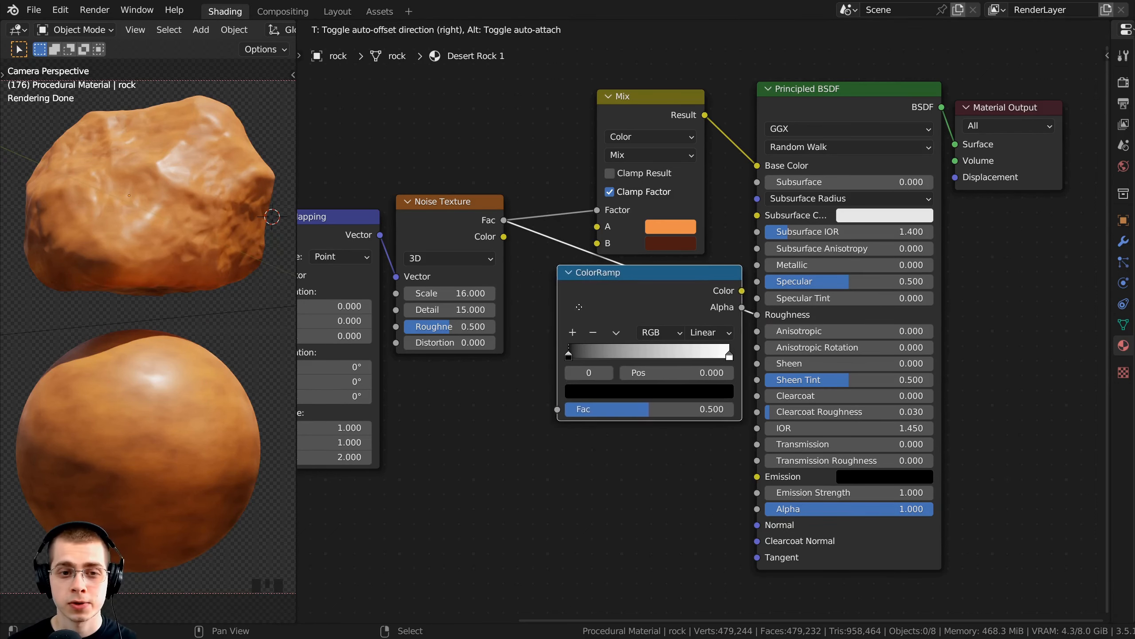
click(590, 329)
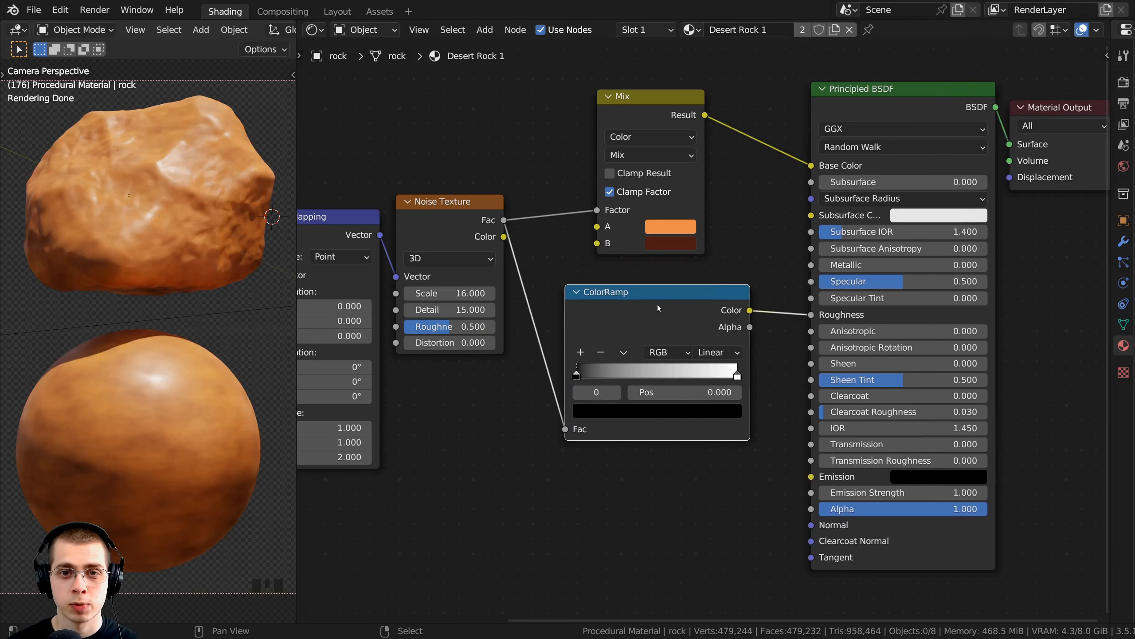
drag(657, 305, 627, 296)
scroll(621, 289, up, 4)
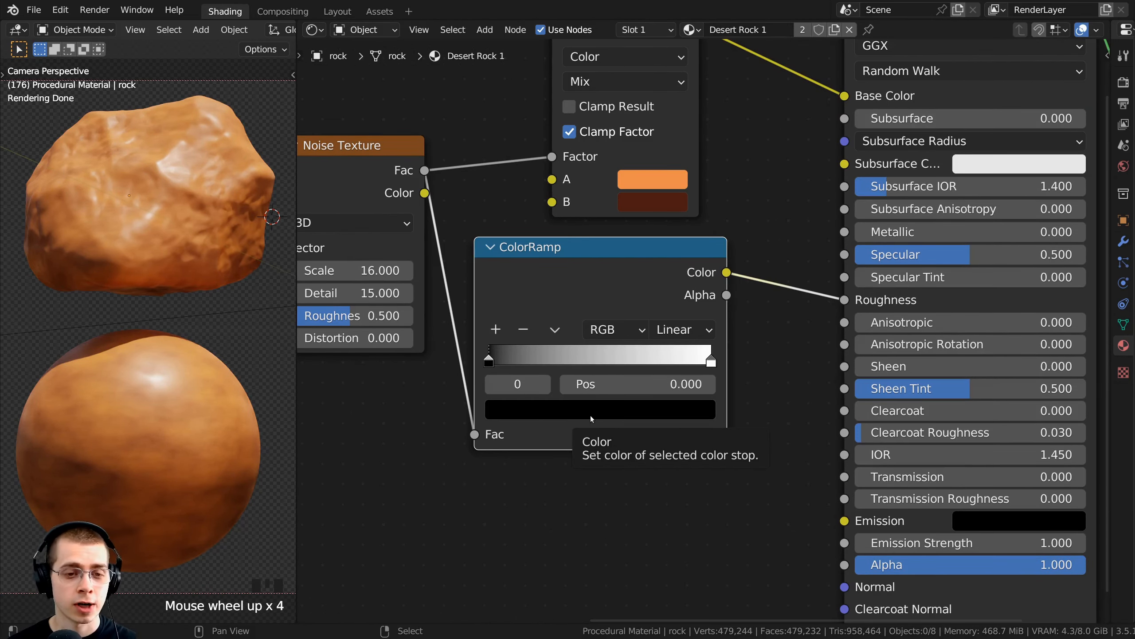
- Flip the ColorRamp by moving the white stop to the start of the gradient and the black stop to position 0.157
drag(496, 360, 612, 360)
drag(710, 361, 489, 362)
drag(608, 358, 528, 355)
- Set the color of the ColorRamp stop at 0.157 to light grey, hex C6C6C6
click(560, 407)
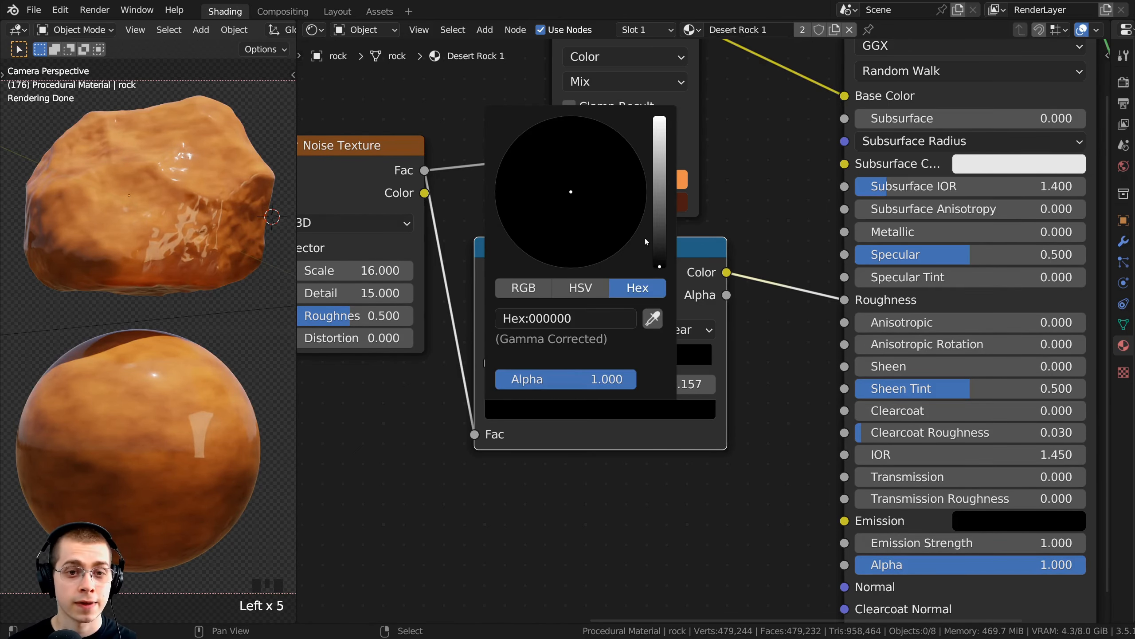
drag(661, 247, 660, 143)
scroll(170, 366, up, 1)
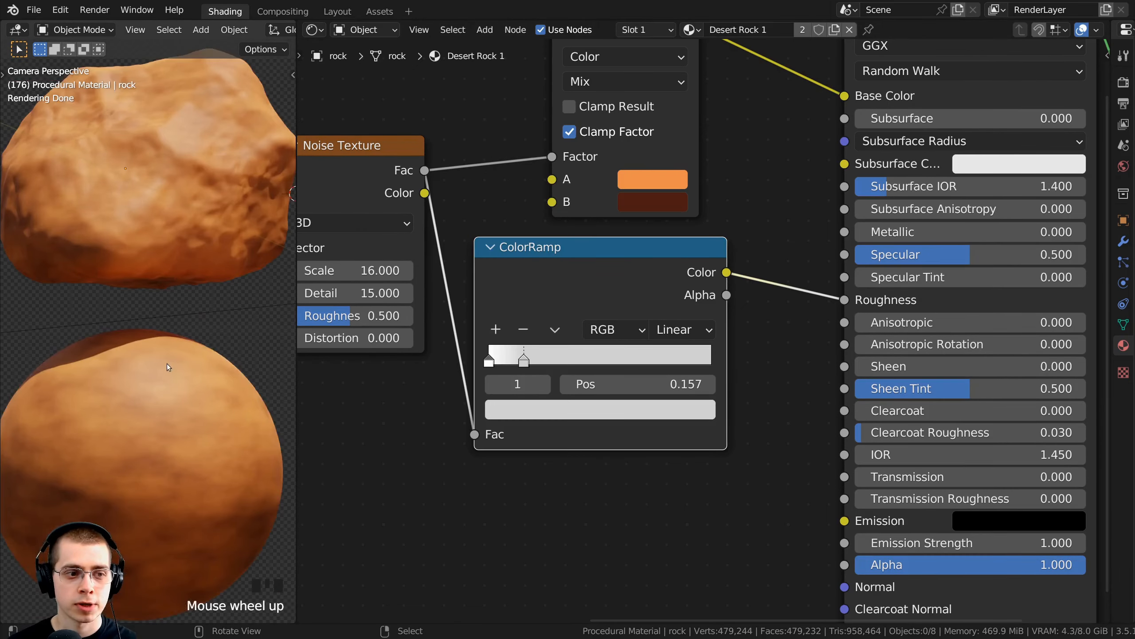
click(573, 410)
drag(661, 142, 661, 134)
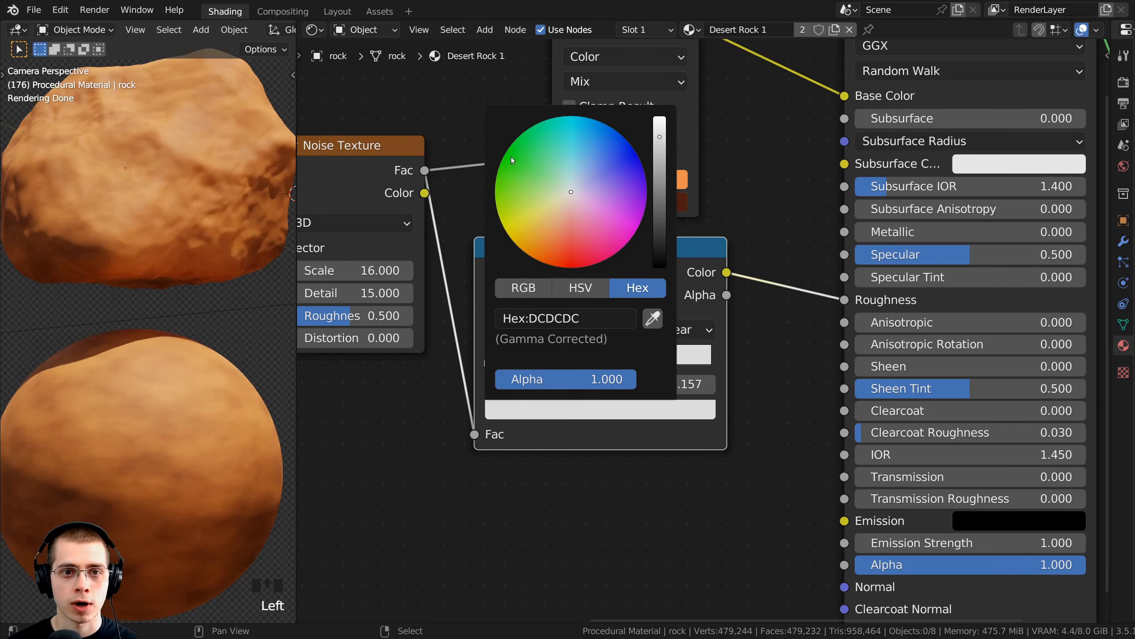
click(544, 409)
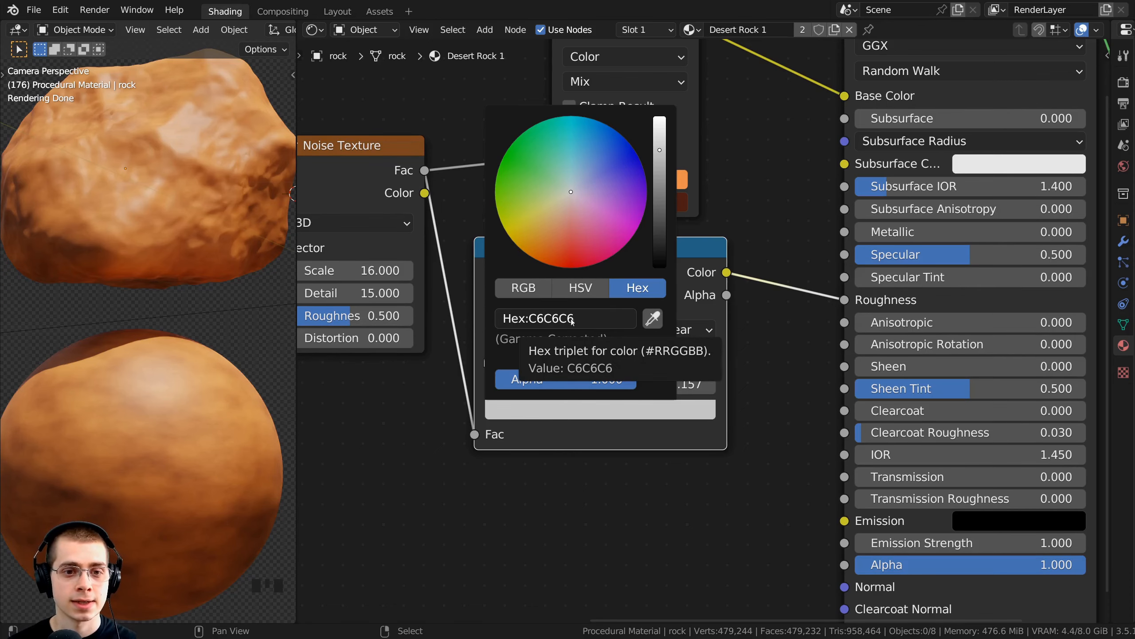
click(588, 273)
- Add a Hue Saturation Value node on the link between the ColorRamp's Color output and the Principled BSDF's Roughness
scroll(588, 274, down, 3)
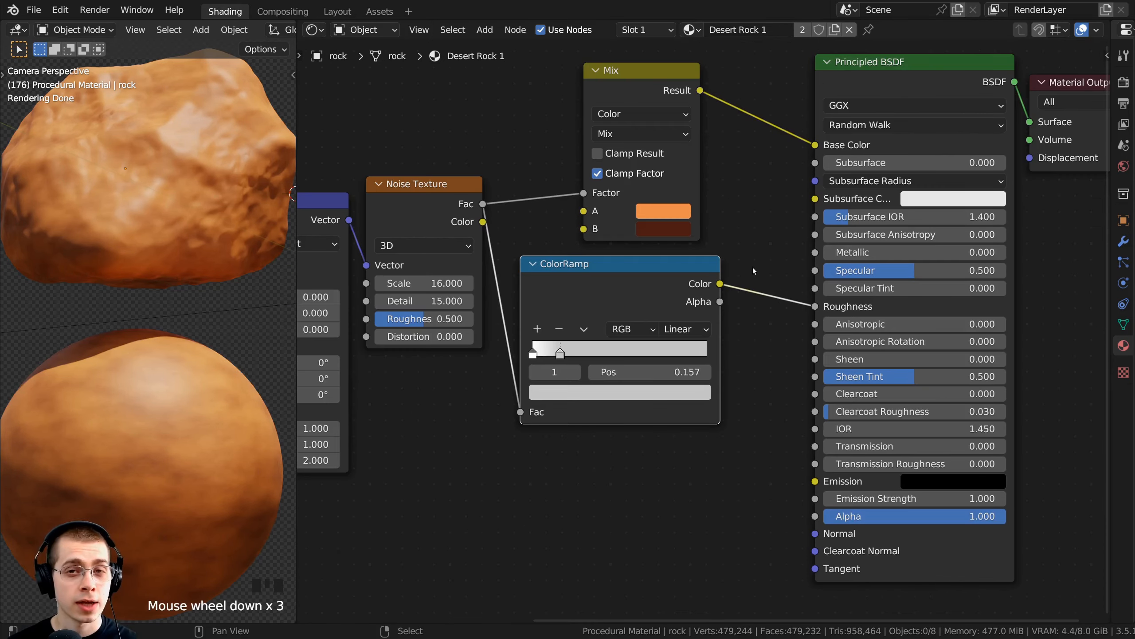
middle_drag(588, 273, 553, 272)
click(303, 235)
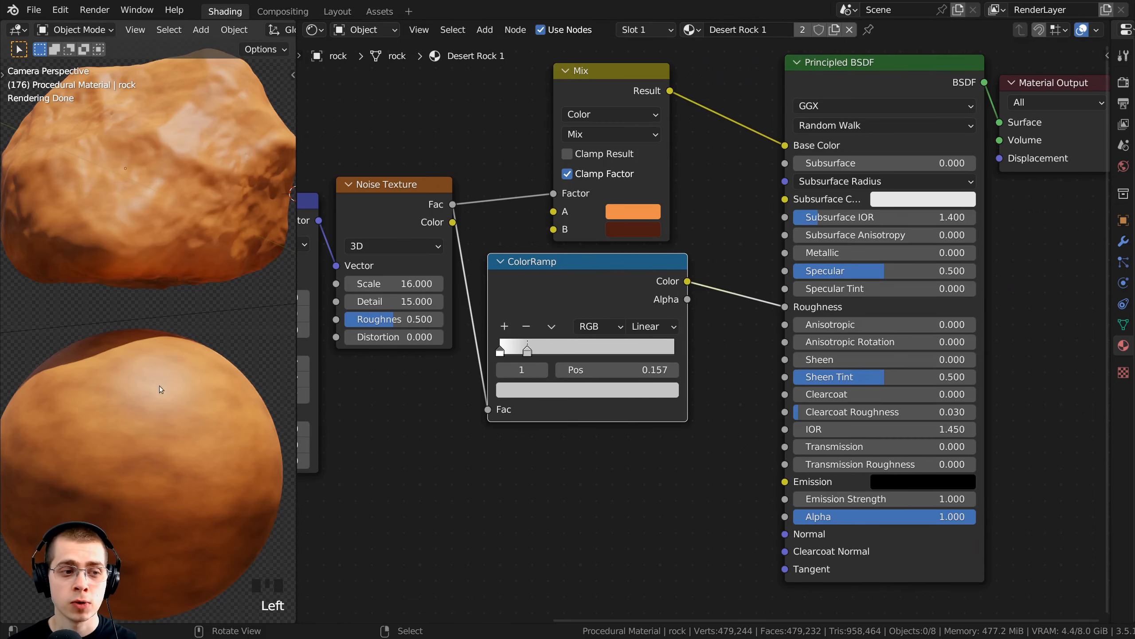
middle_drag(637, 283, 625, 280)
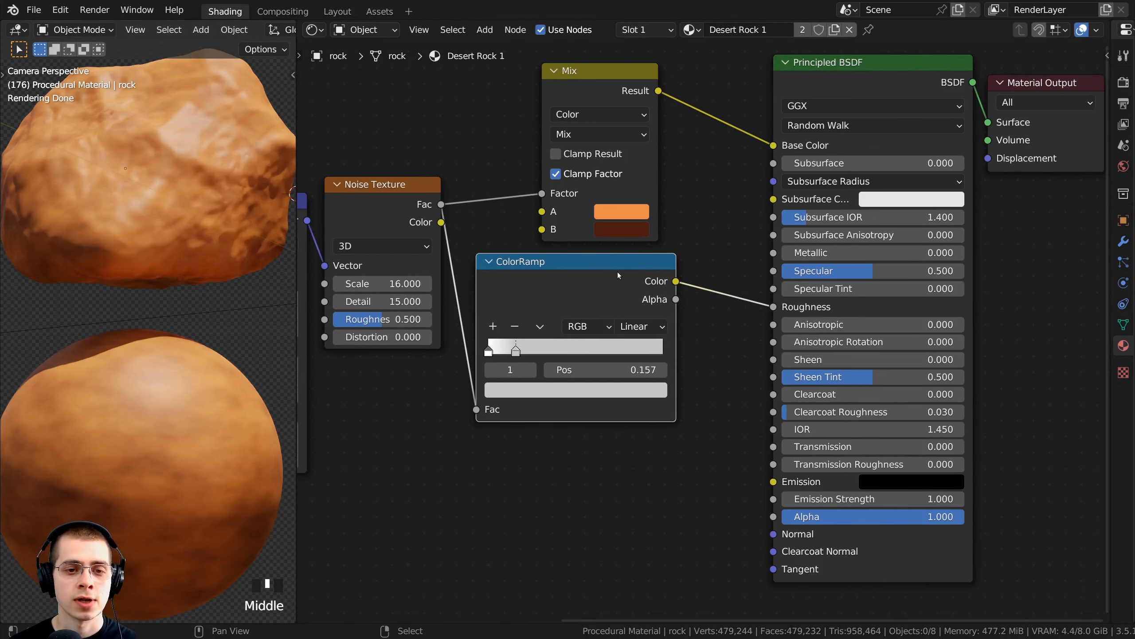
key(shift+a)
click(617, 272)
text(hue)
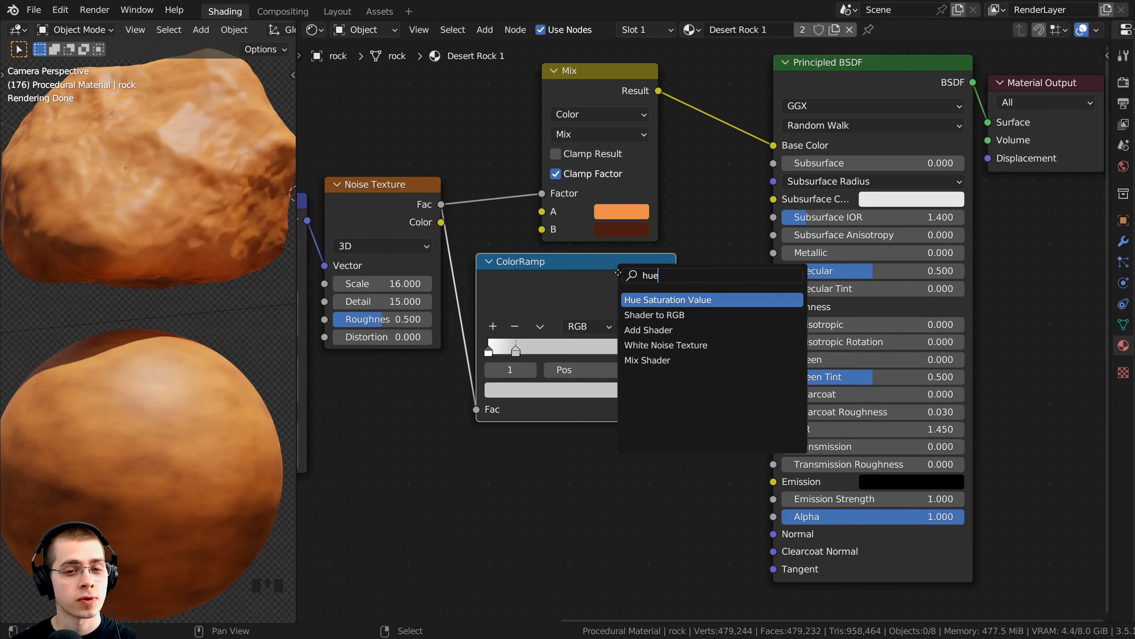
key(Return)
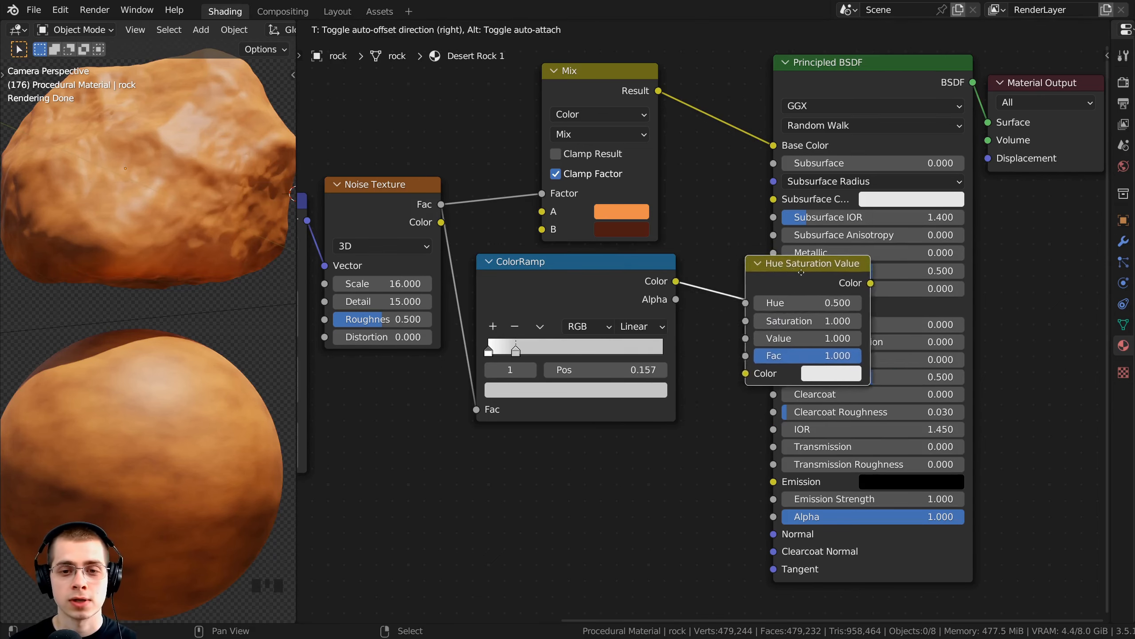
click(703, 286)
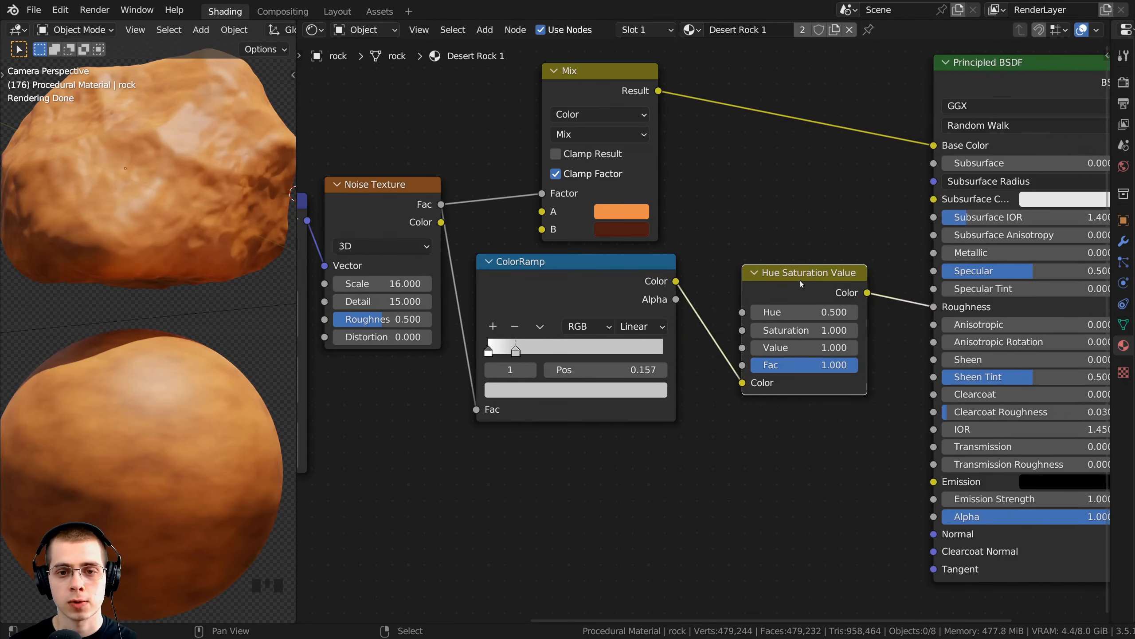
- Select the Principled BSDF and Material Output nodes together and move them slightly closer to the Hue Saturation Value node
middle_drag(962, 202, 743, 228)
click(741, 172)
drag(733, 67, 1013, 197)
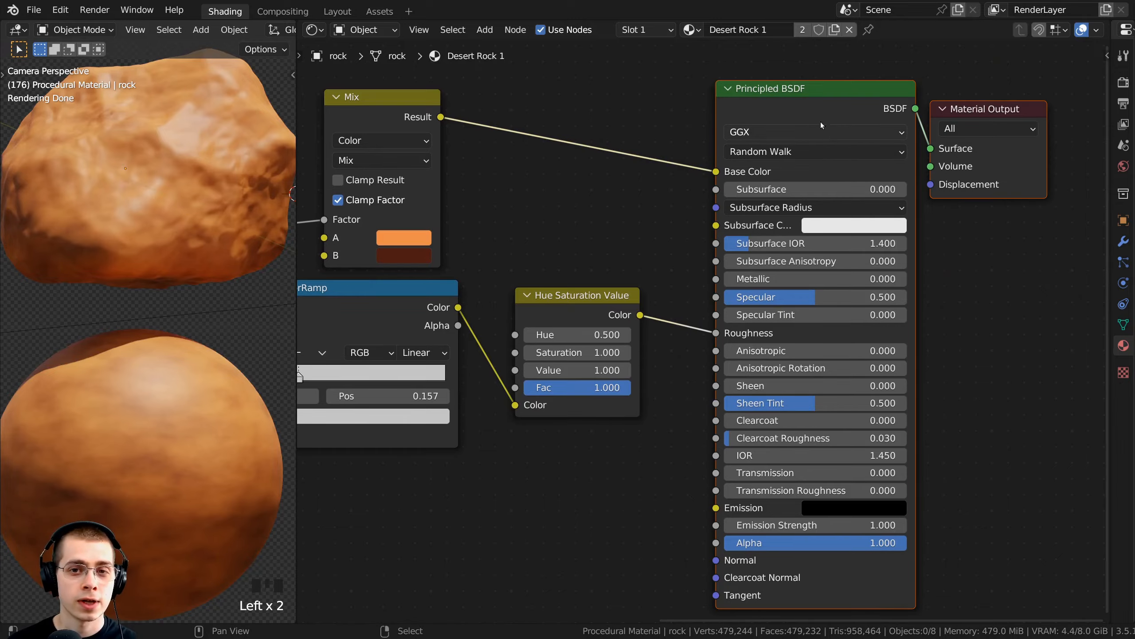
drag(784, 104, 738, 101)
scroll(554, 392, up, 1)
middle_drag(554, 392, 611, 307)
scroll(612, 309, up, 3)
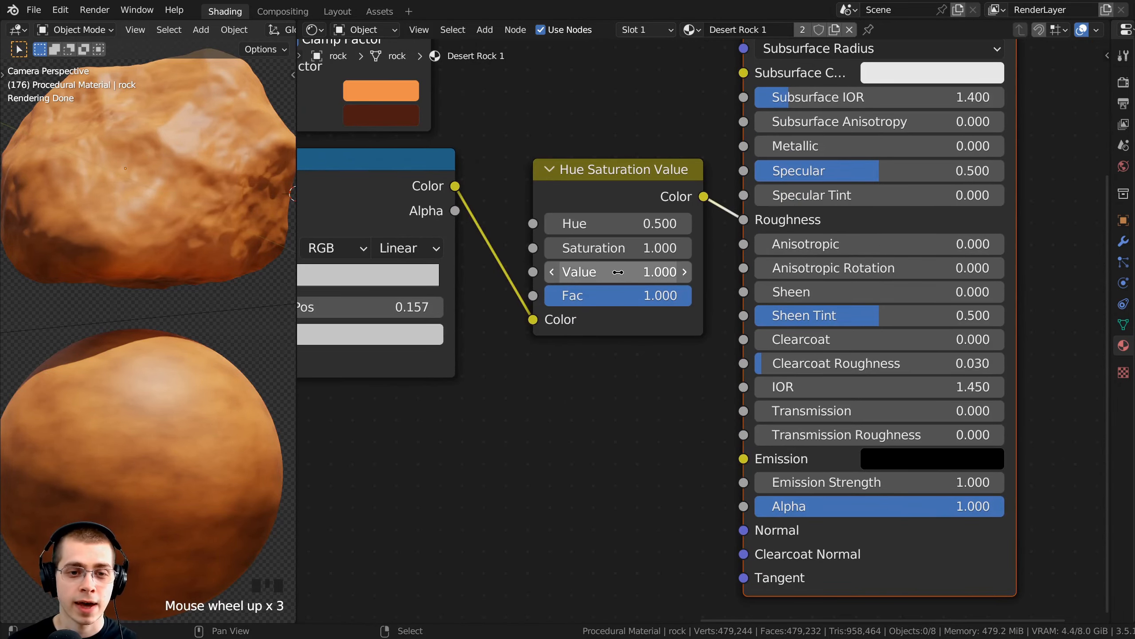
mouse_move(618, 271)
mouse_down()
mouse_move(644, 272)
mouse_move(594, 272)
mouse_move(643, 272)
mouse_move(594, 272)
mouse_move(643, 272)
mouse_move(595, 272)
mouse_move(619, 275)
mouse_up()
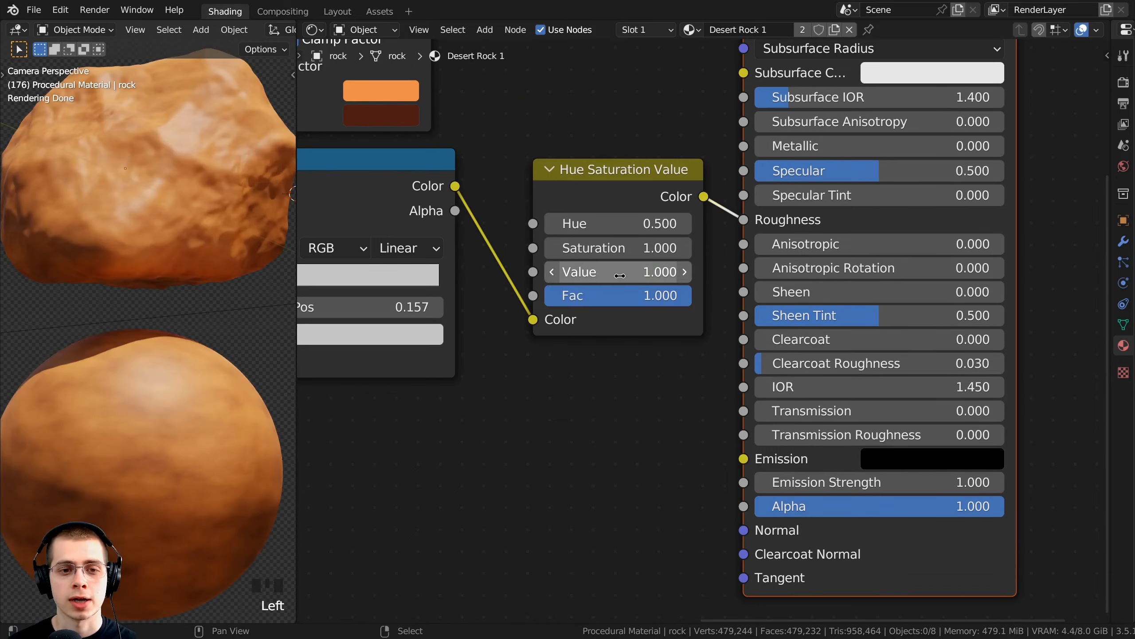
click(541, 308)
- Connect the Noise Texture's Fac output directly to the Principled BSDF's Normal input and inspect the effect on the sphere
scroll(608, 310, down, 6)
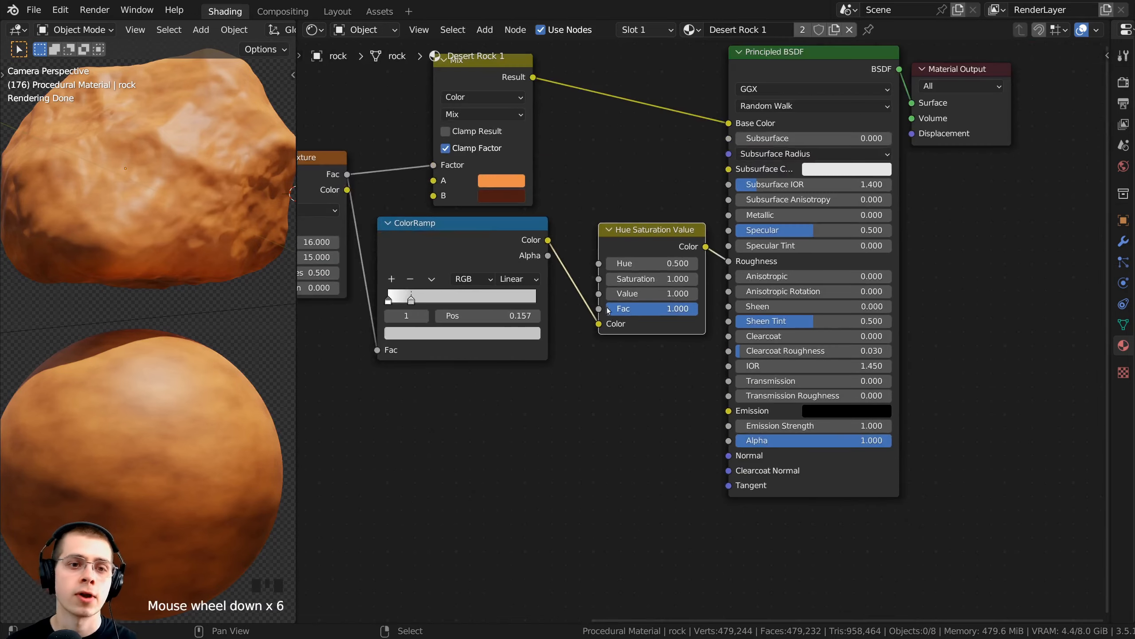
scroll(607, 310, down, 2)
key(a)
middle_drag(608, 311, 707, 340)
middle_drag(384, 335, 432, 298)
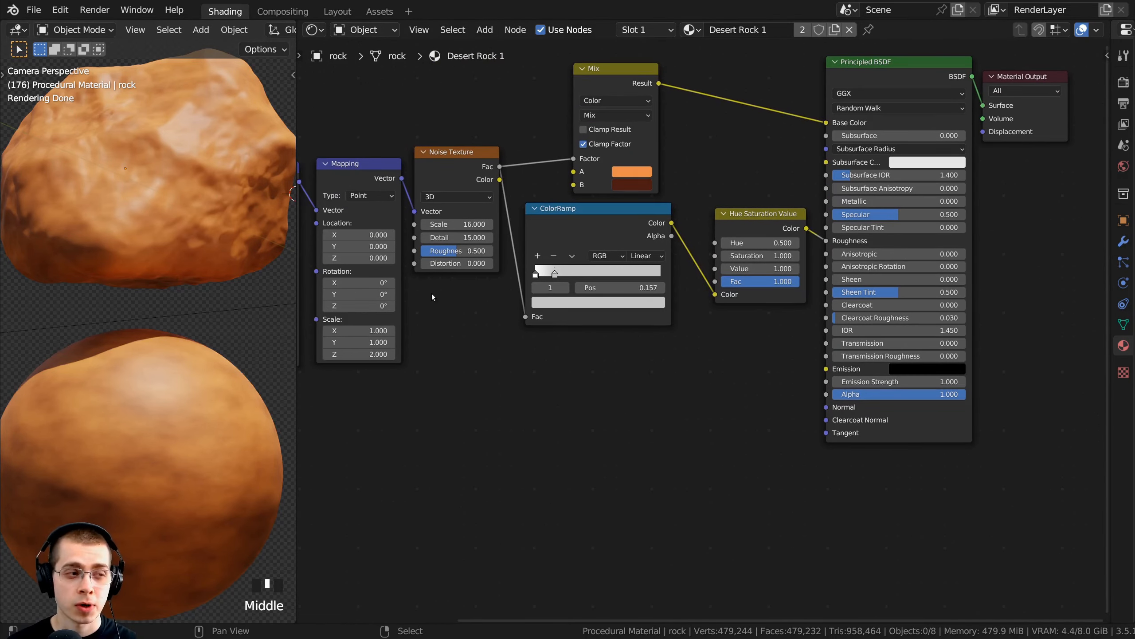
click(429, 188)
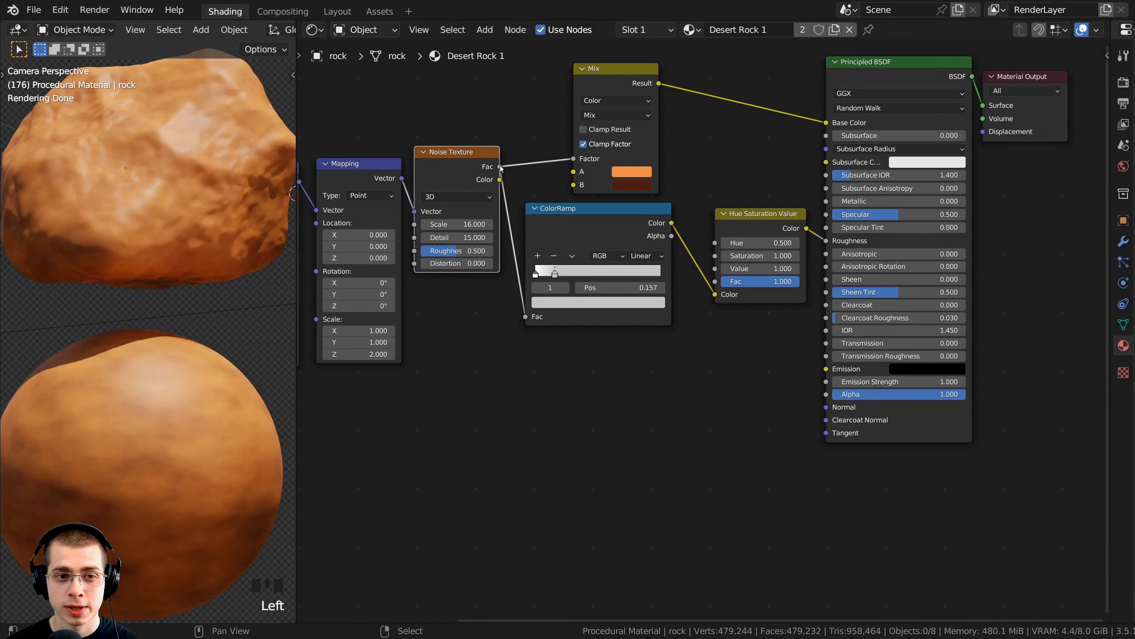
drag(501, 167, 826, 407)
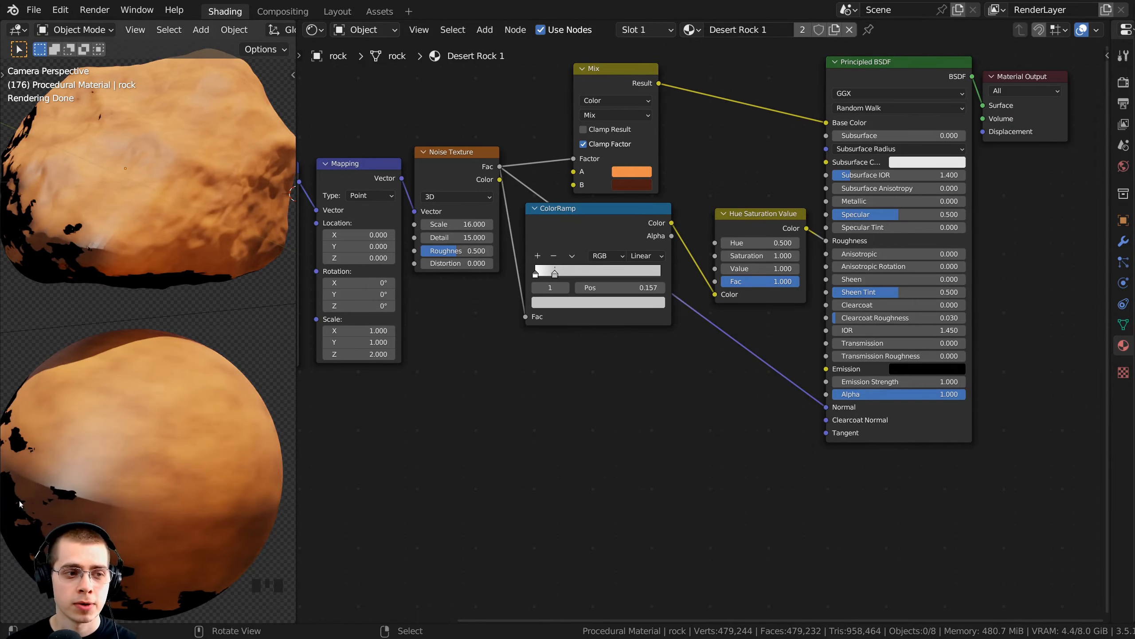
shift+middle_click(137, 382)
shift+middle_click(128, 464)
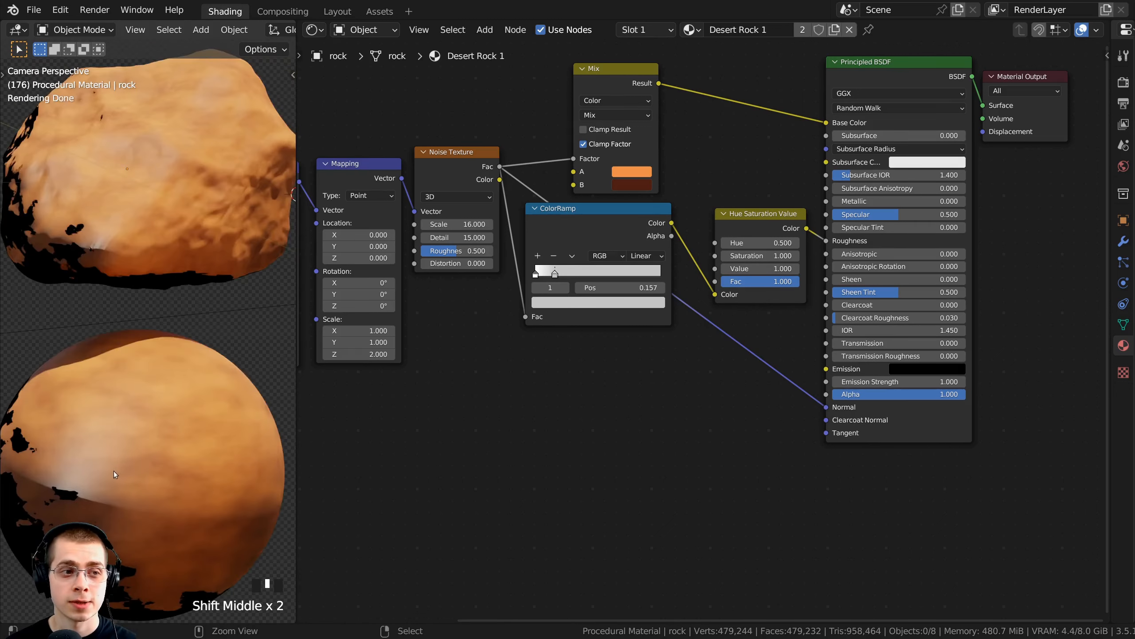
ctrl+middle_click(116, 475)
- Insert a Bump node on the link into the Principled BSDF's Normal, reroute the noise Fac to its Height, and place it below the ColorRamp
scroll(704, 331, up, 3)
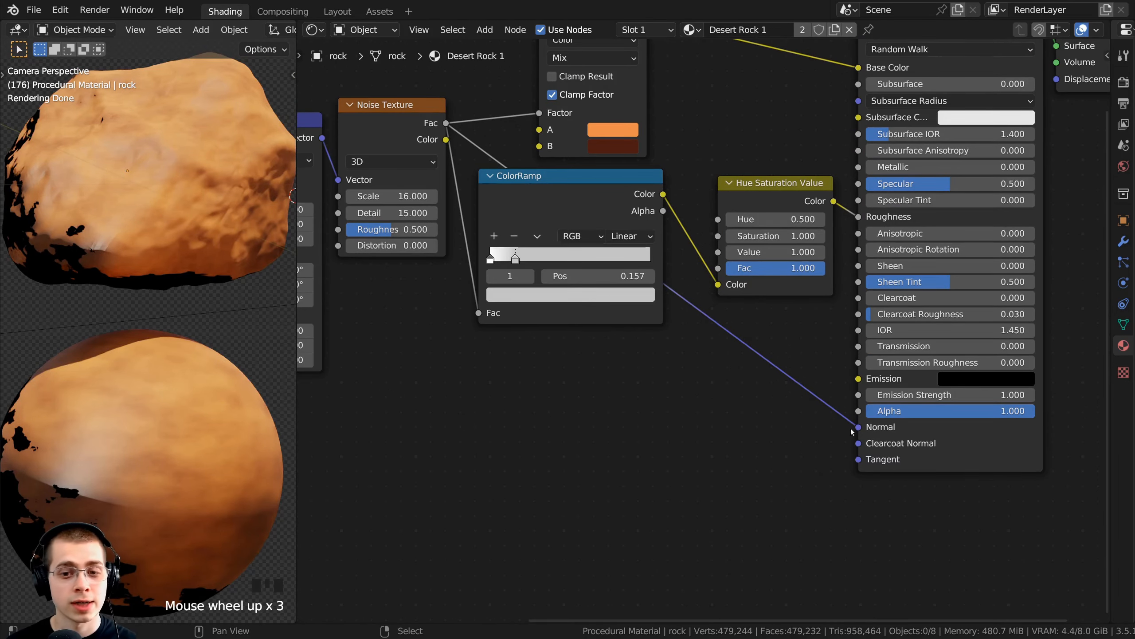
key(shift+a)
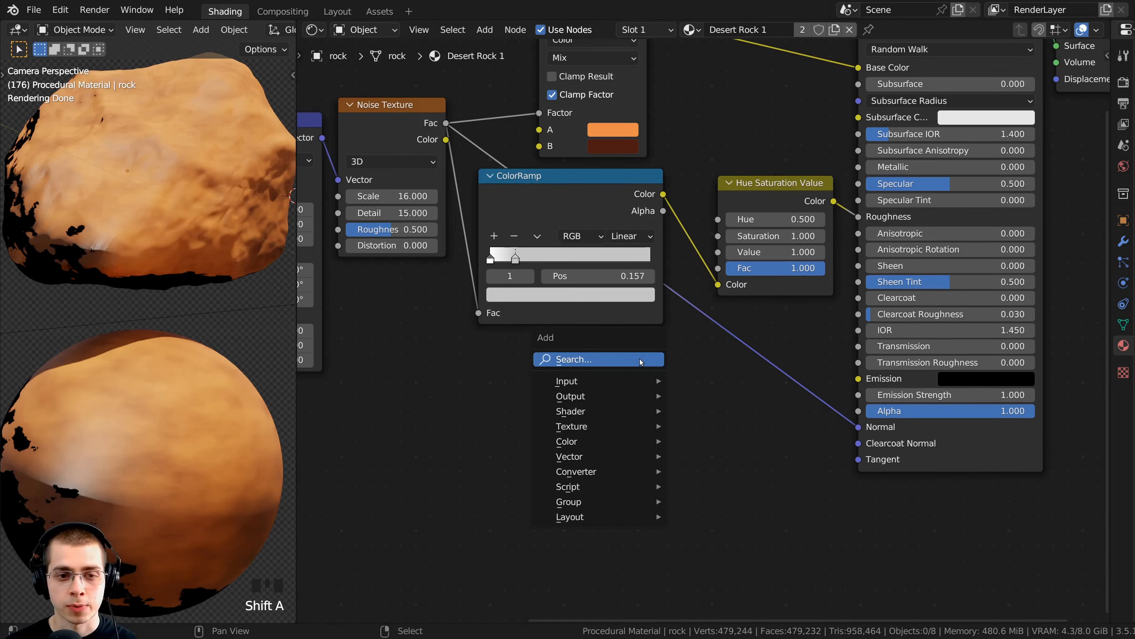
text(bump)
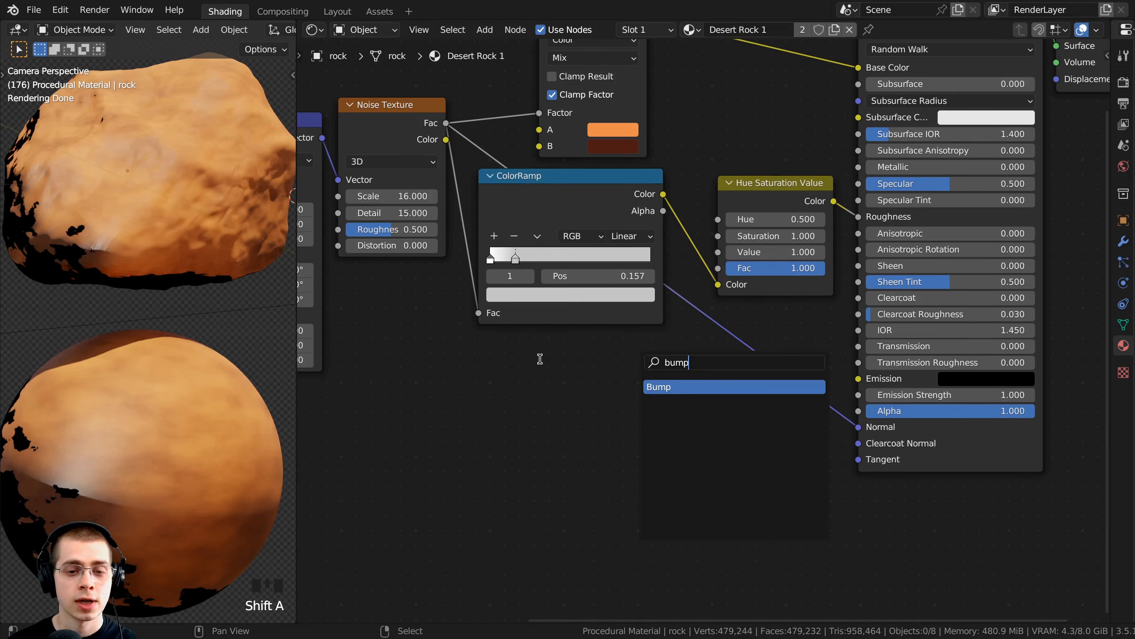
key(Return)
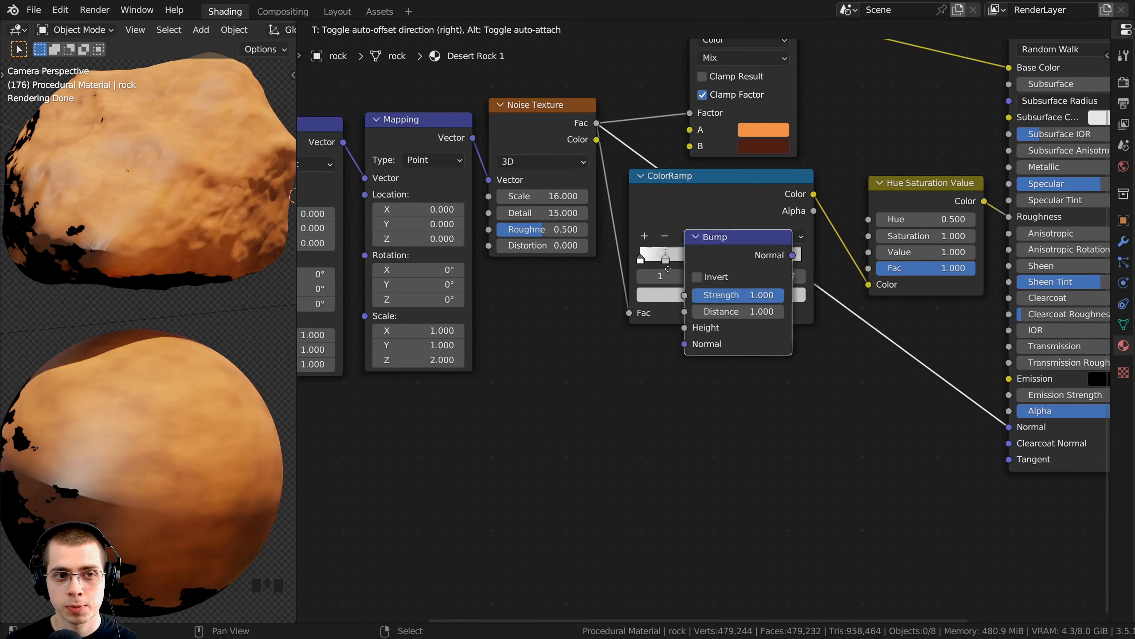
drag(784, 386, 748, 392)
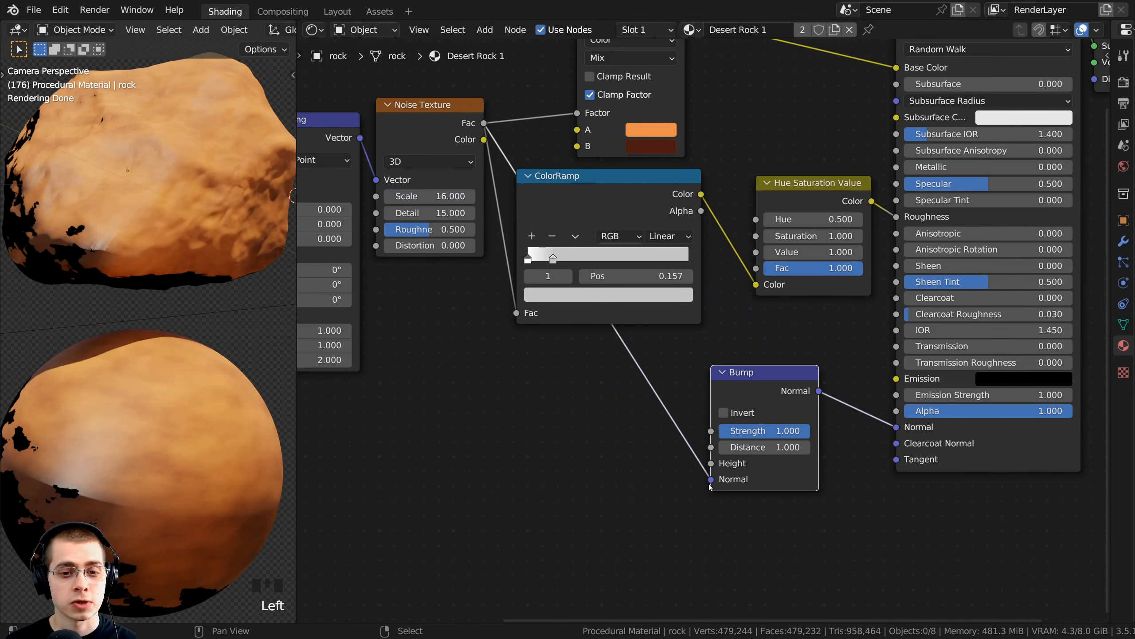
drag(711, 479, 711, 463)
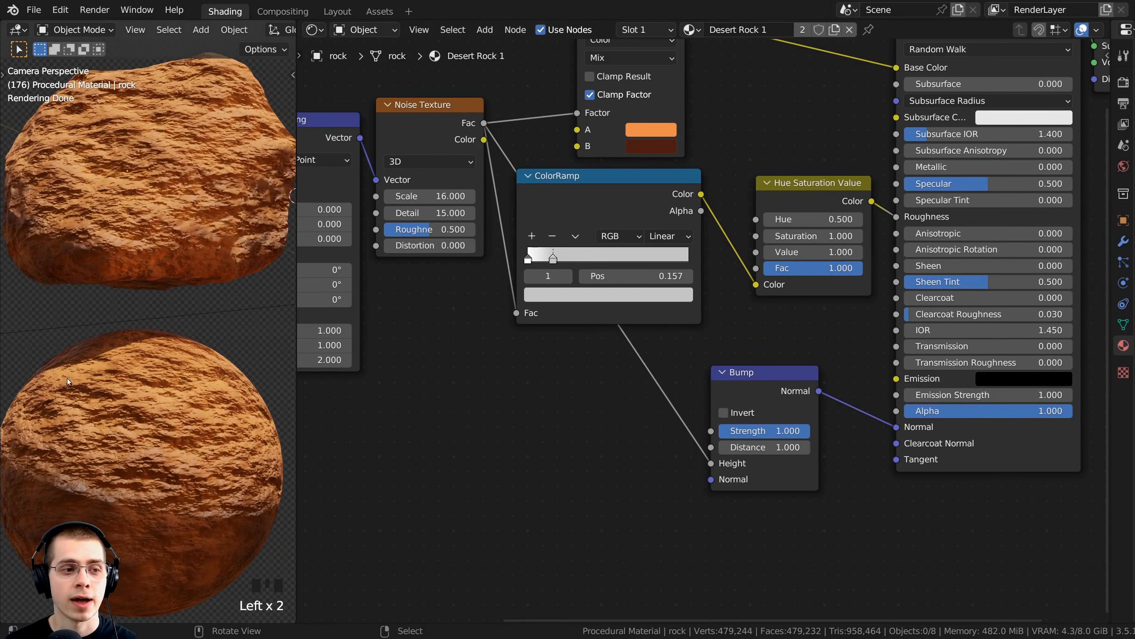
drag(760, 373, 613, 372)
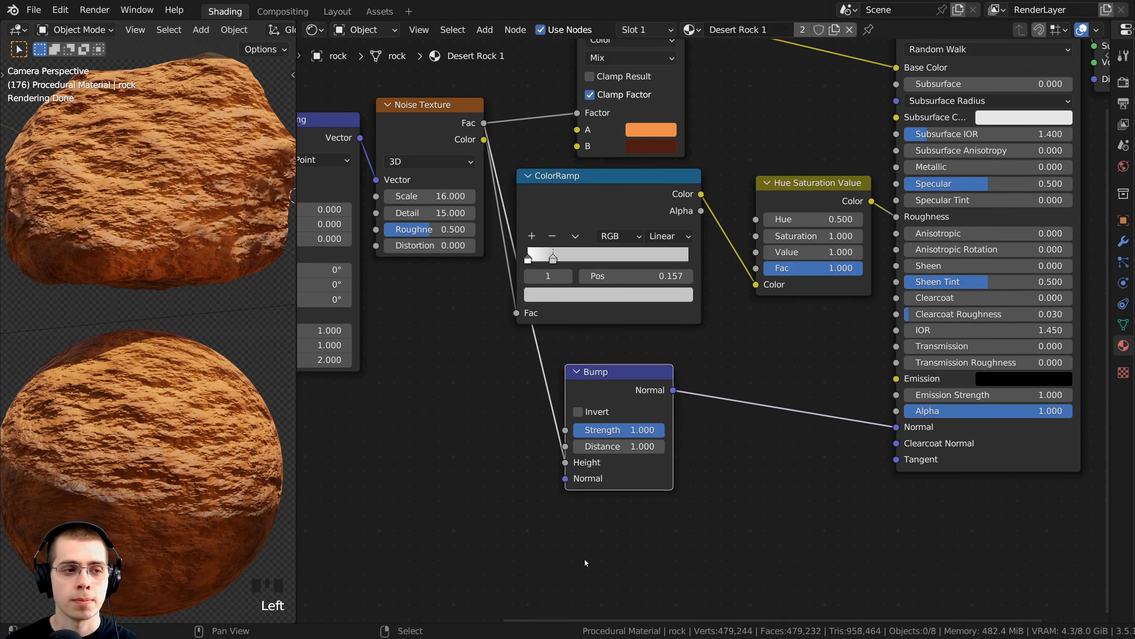
- Set the Bump node's Strength to 0.1 and check the surface of the sphere
double_click(650, 435)
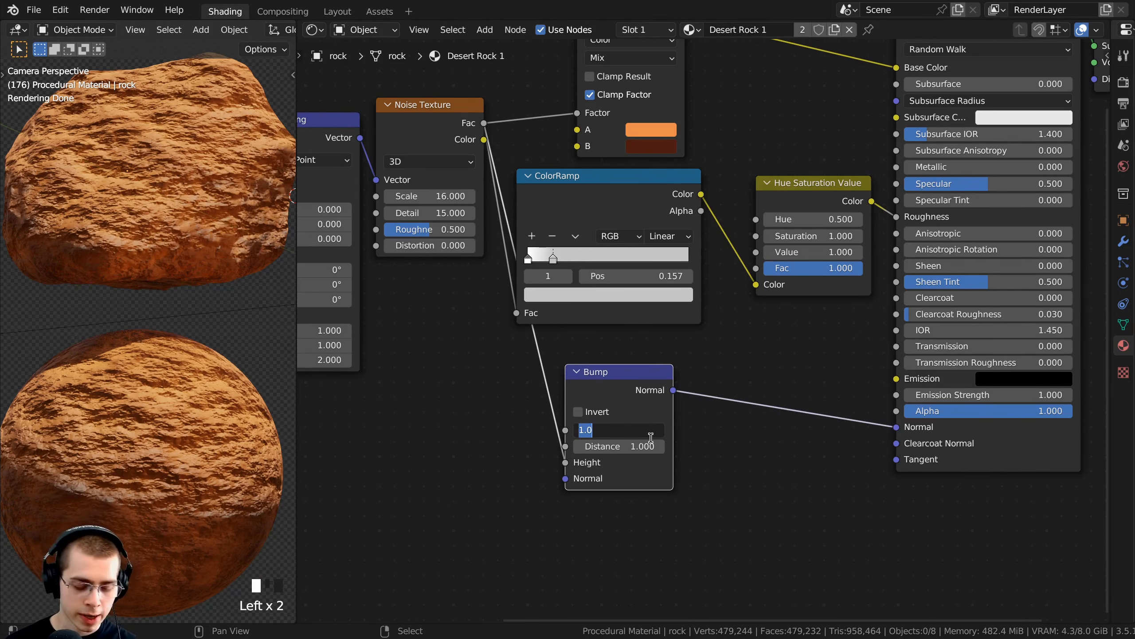
text(0.1)
key(Return)
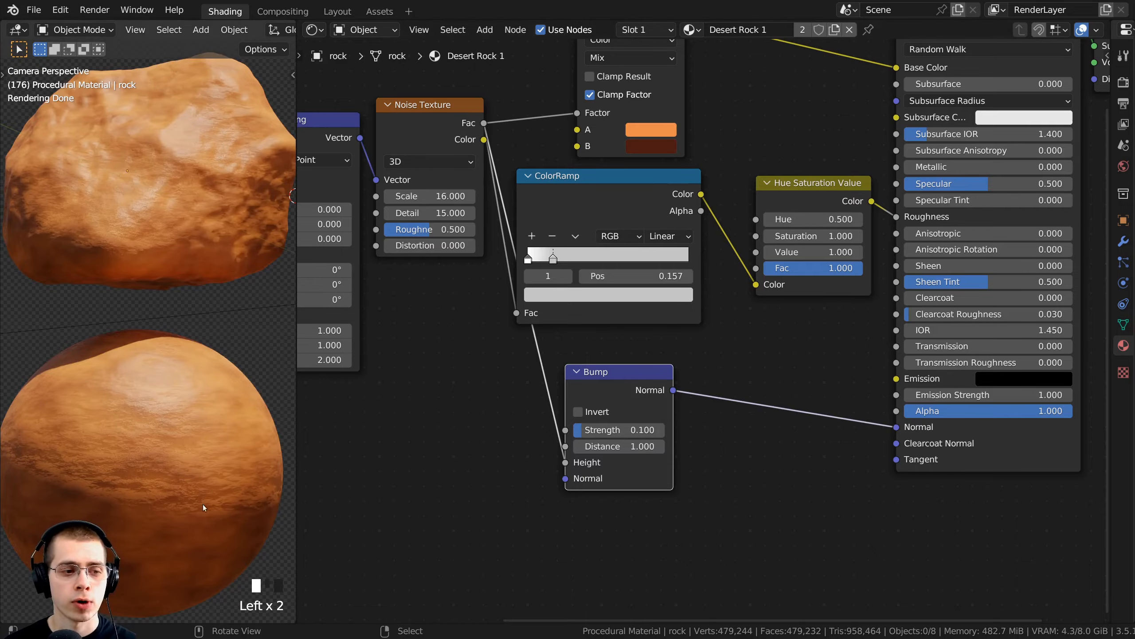
scroll(139, 431, up, 3)
scroll(143, 433, down, 3)
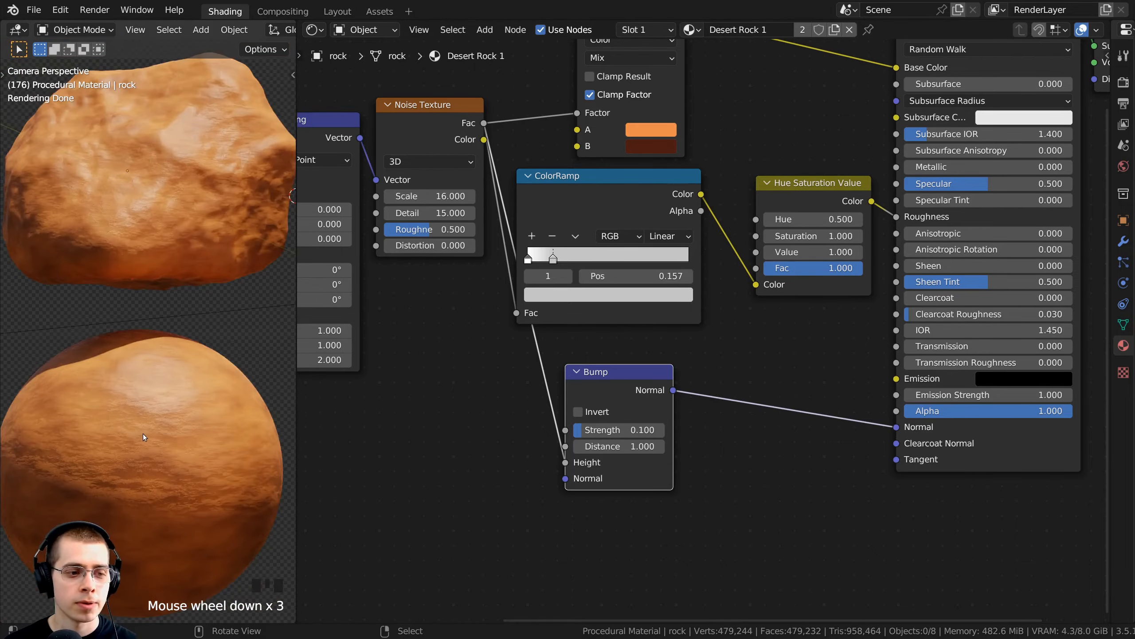
shift+middle_drag(143, 433, 151, 304)
scroll(151, 303, up, 2)
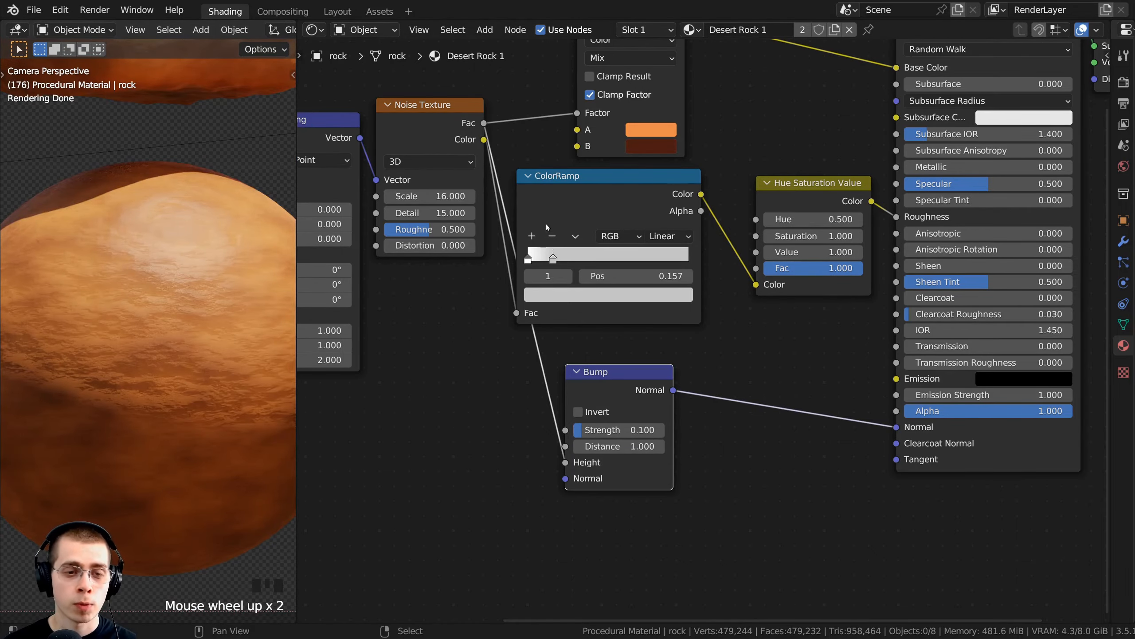
- Move the ColorRamp node slightly closer to the Hue Saturation Value node and bring both preview objects back into view
drag(547, 223, 590, 214)
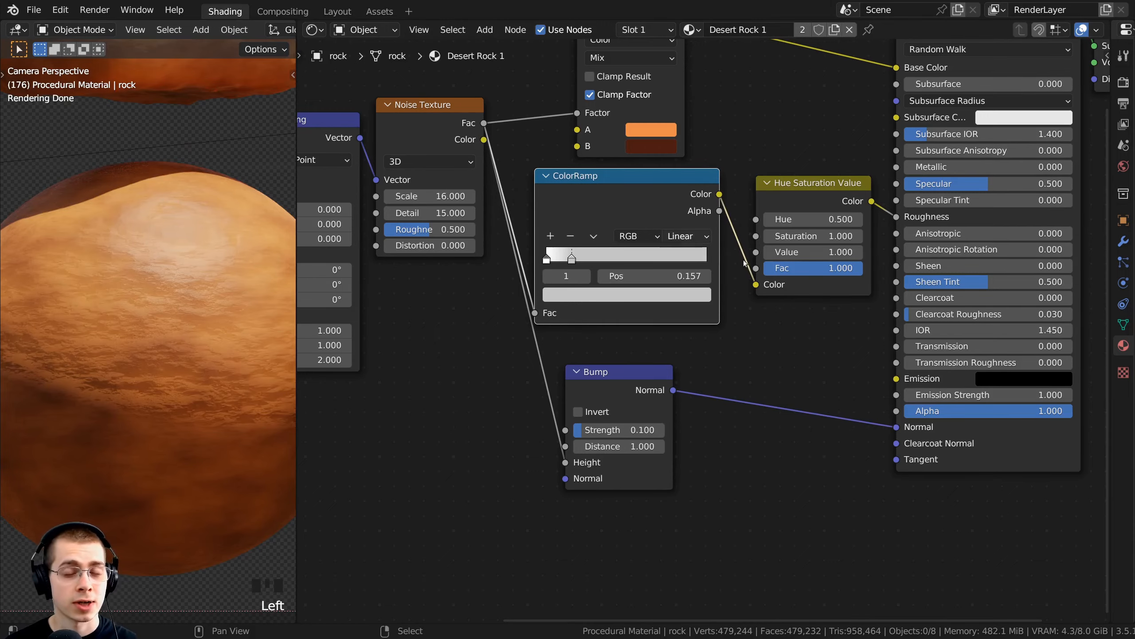
scroll(132, 306, down, 3)
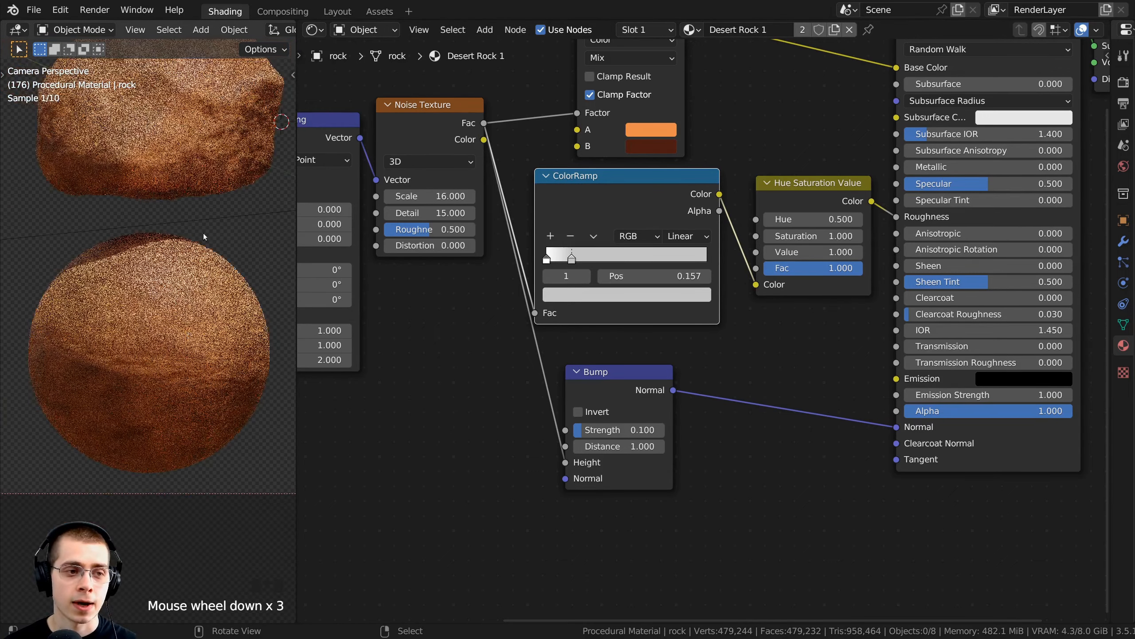
shift+middle_drag(133, 306, 135, 369)
middle_drag(649, 380, 408, 185)
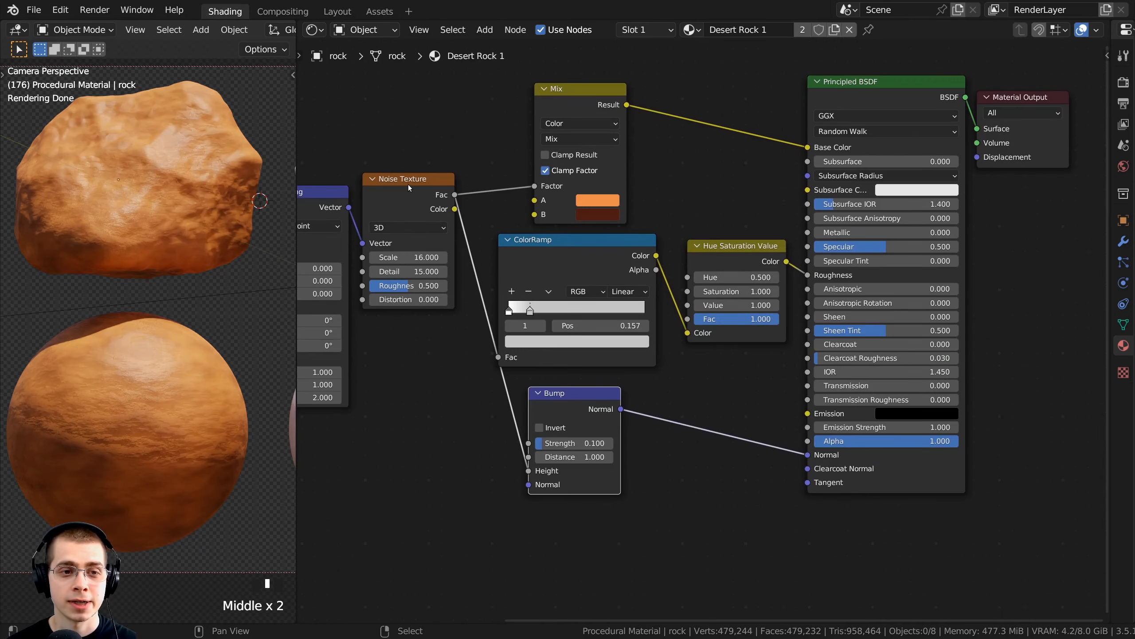
- Connect the Noise Texture's Fac output to the Material Output's Displacement and shift the Bump node slightly toward the Principled BSDF
click(408, 184)
drag(455, 194, 976, 157)
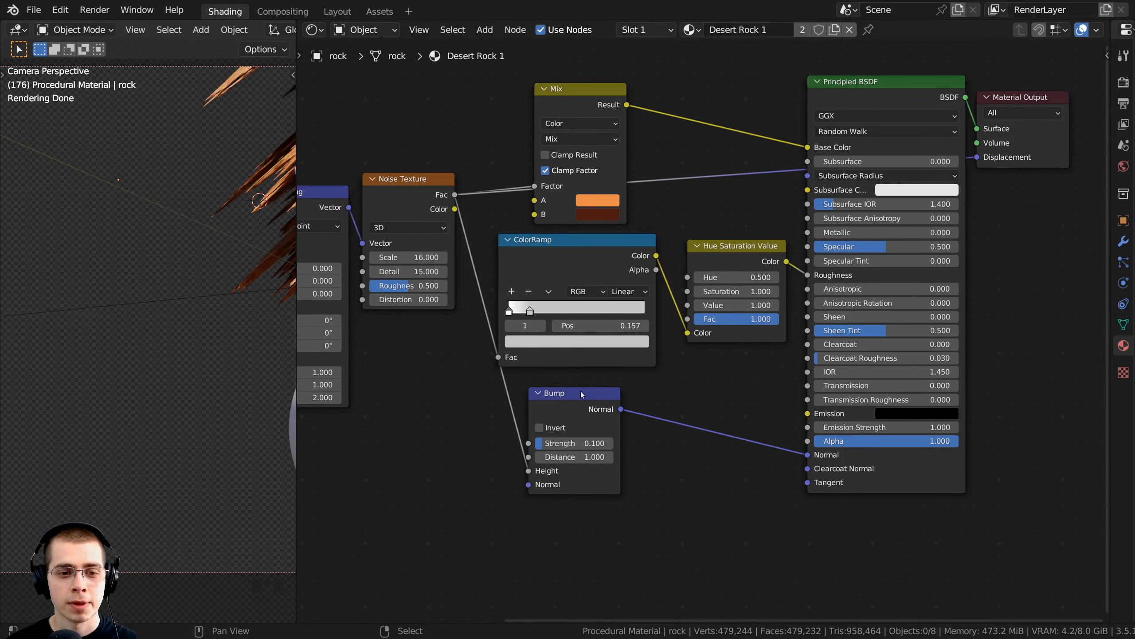
drag(572, 408, 606, 407)
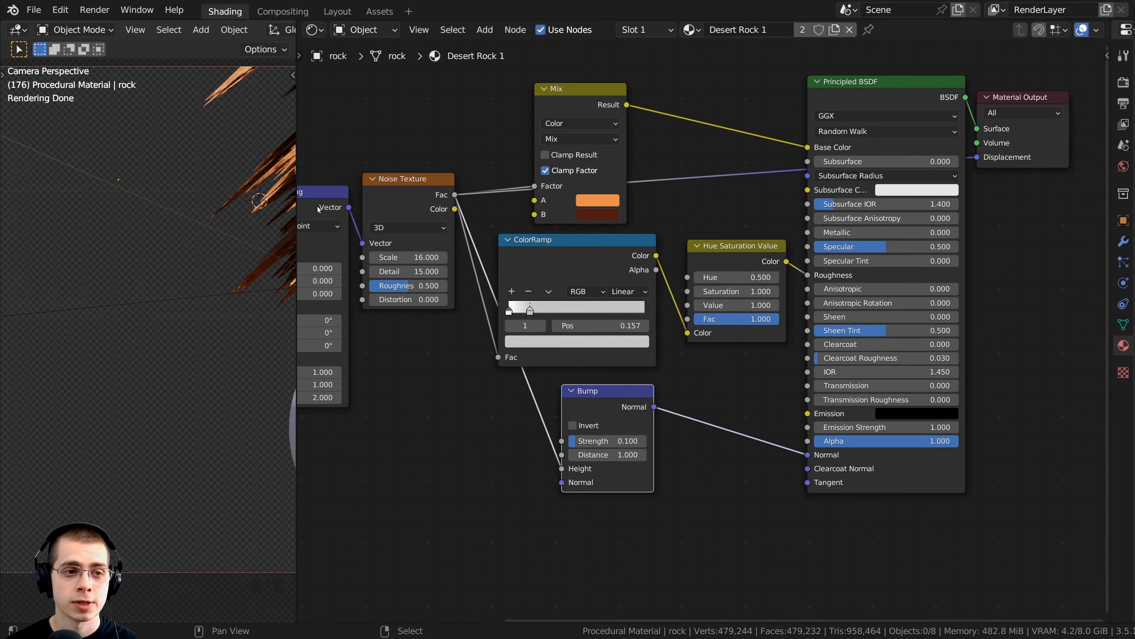
- Insert a Displacement node on the link into the Material Output's Displacement and place it below the Principled BSDF
scroll(696, 151, down, 3)
key(shift+a)
click(685, 135)
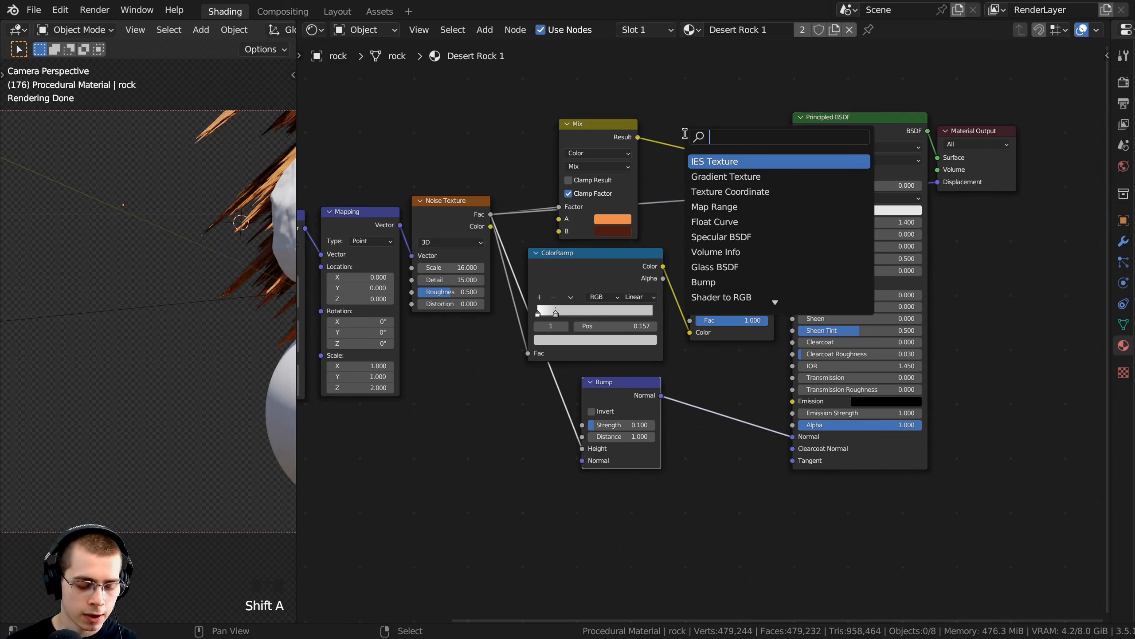
text(dis)
click(732, 170)
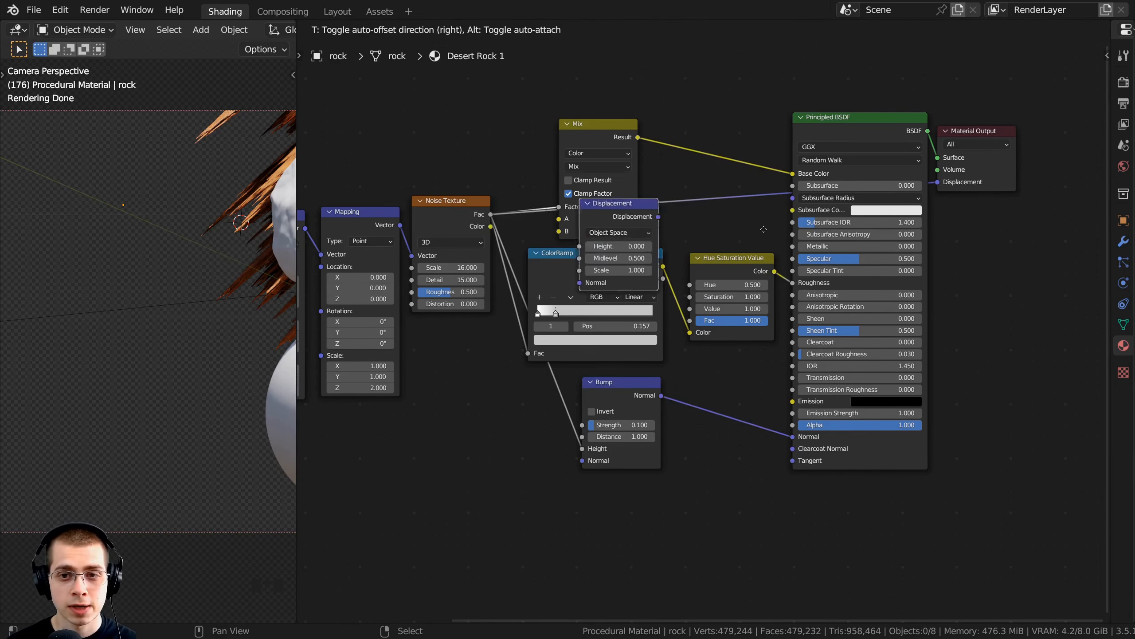
click(700, 214)
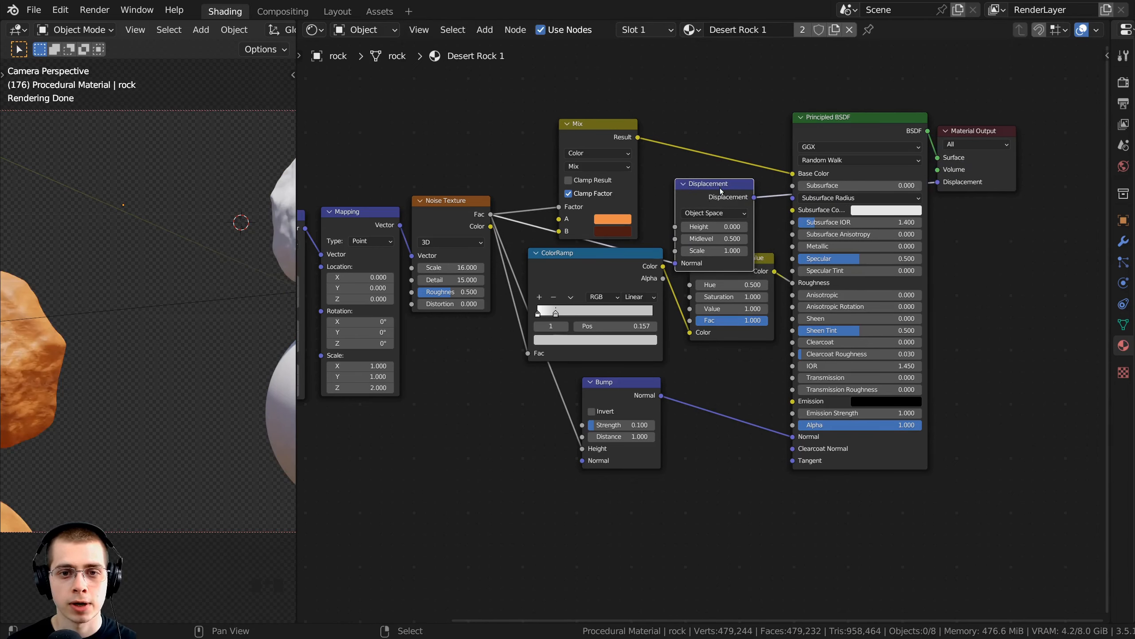
drag(721, 191, 922, 417)
middle_drag(777, 456, 797, 389)
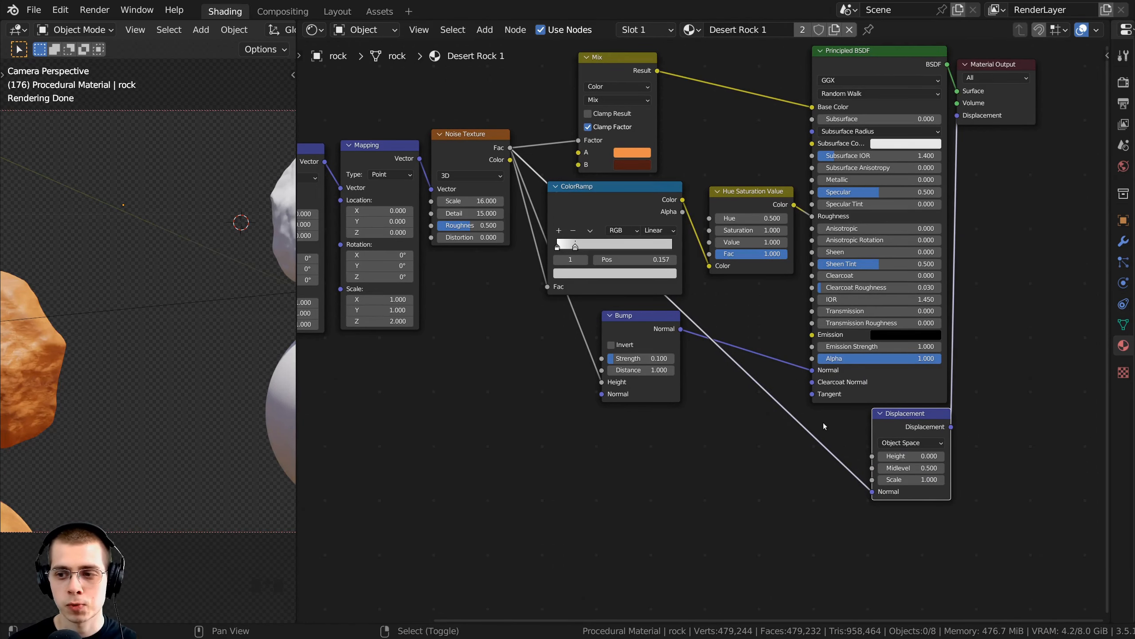
- Add a reroute point on the noise link to the Displacement node, place it below the Bump node, and shift Bump toward the Principled BSDF
shift+right_drag(822, 424, 756, 447)
key(g)
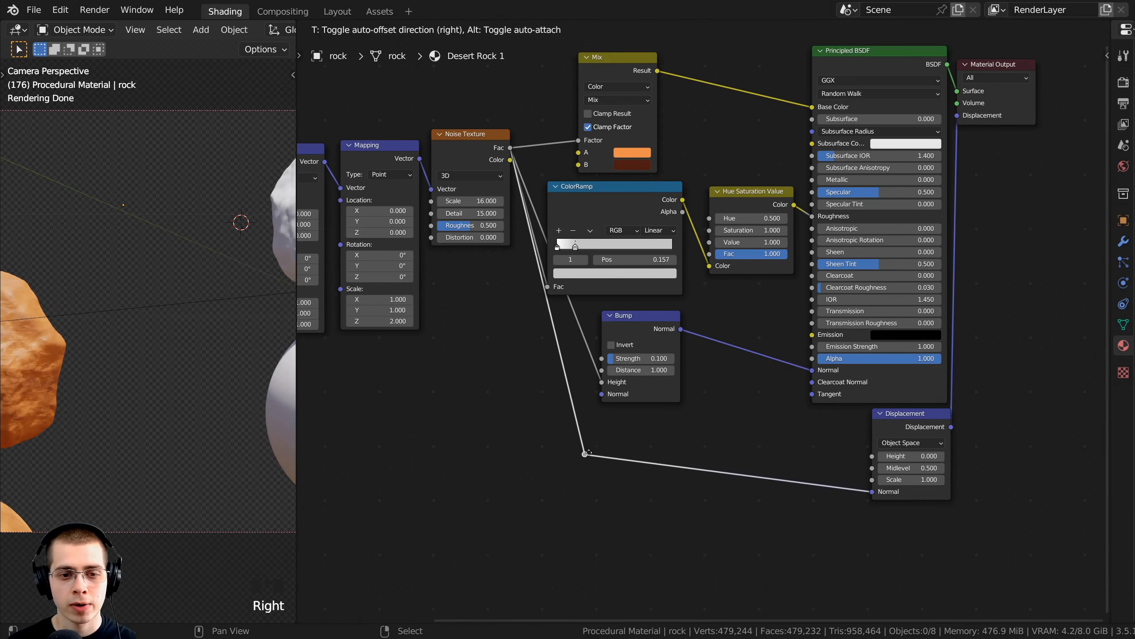
click(571, 462)
scroll(586, 367, down, 4)
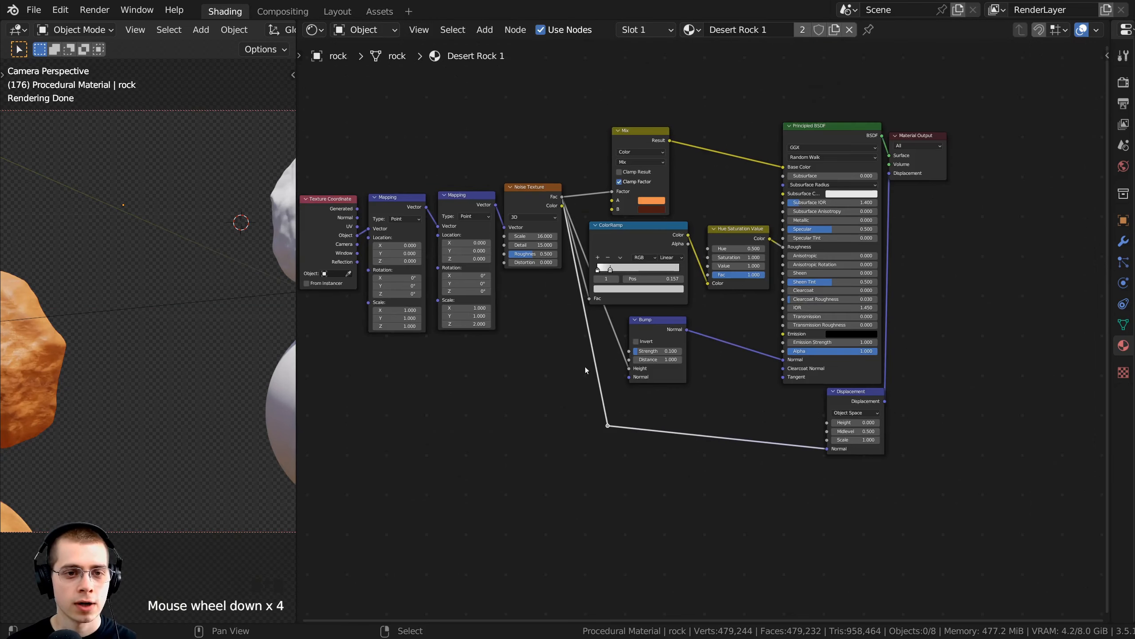
drag(649, 323, 678, 336)
drag(563, 370, 626, 414)
scroll(754, 424, up, 2)
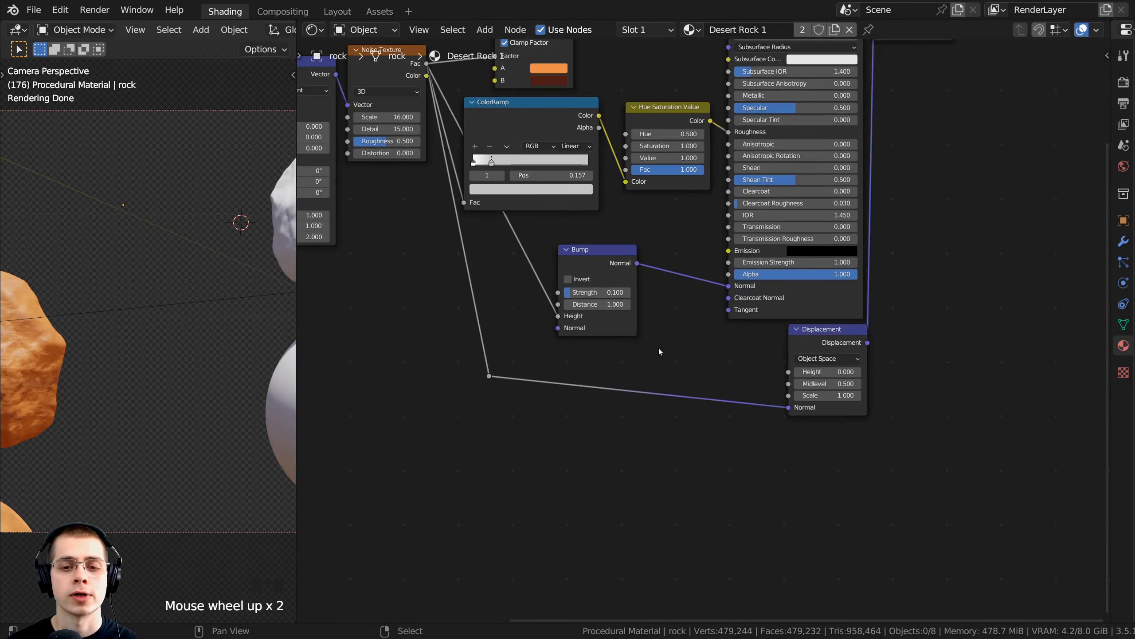
- Reroute the noise link on the Displacement node from its Normal to its Height input
scroll(192, 451, down, 3)
scroll(554, 313, up, 1)
middle_drag(492, 213, 501, 238)
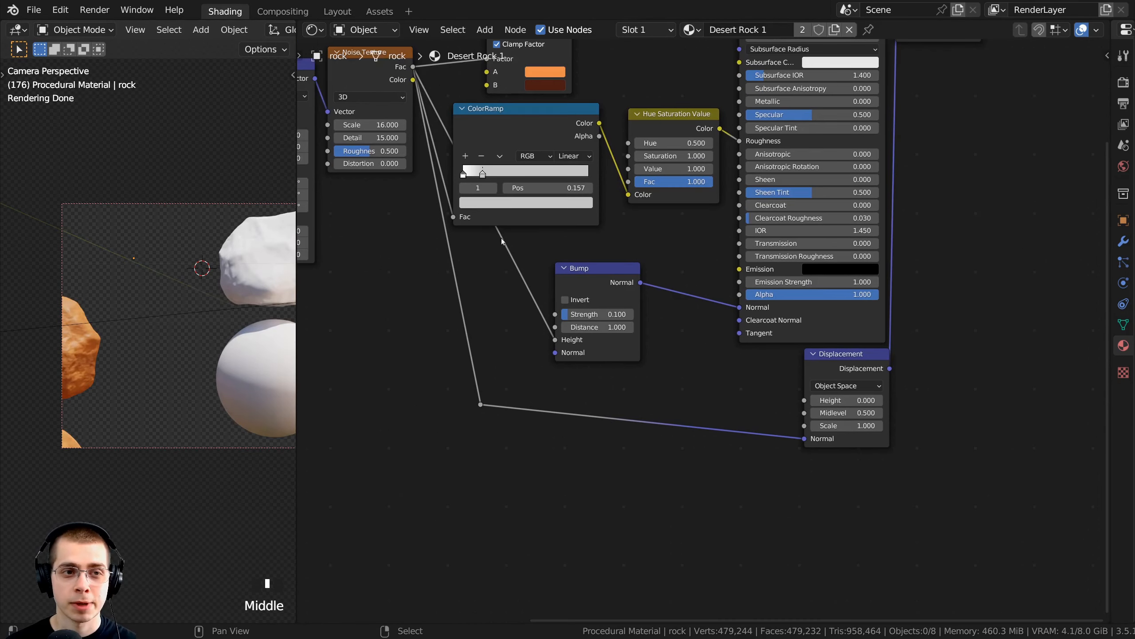
middle_drag(372, 117, 366, 126)
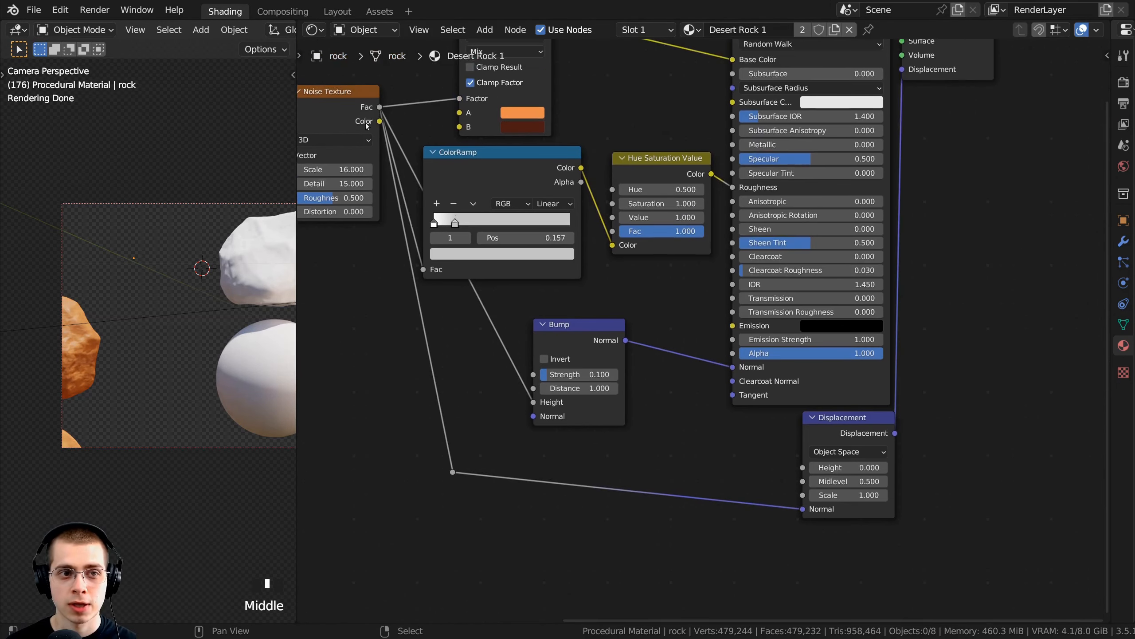
drag(802, 510, 802, 467)
scroll(211, 319, up, 2)
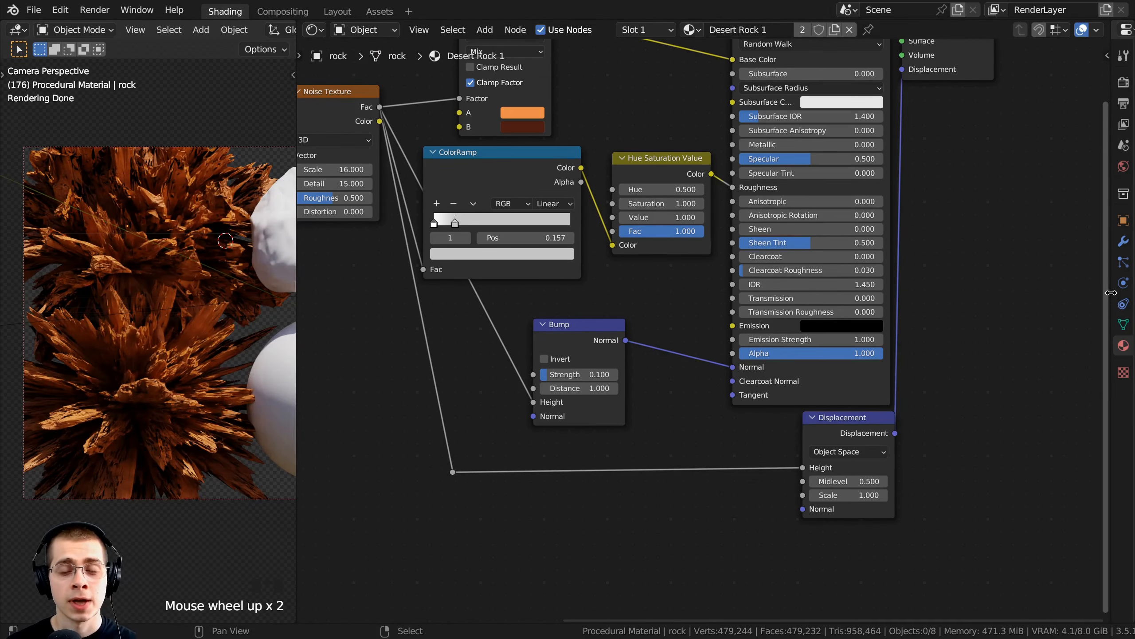
- Widen the properties area and choose Displacement and Bump as the material's surface displacement method
drag(1112, 292, 877, 278)
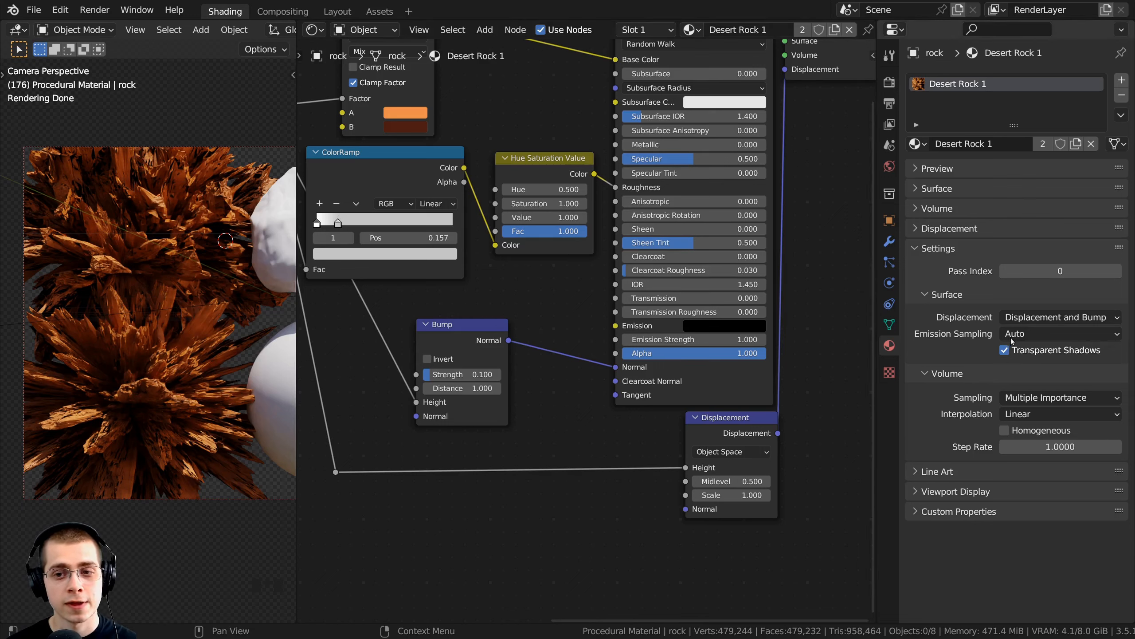
click(1019, 317)
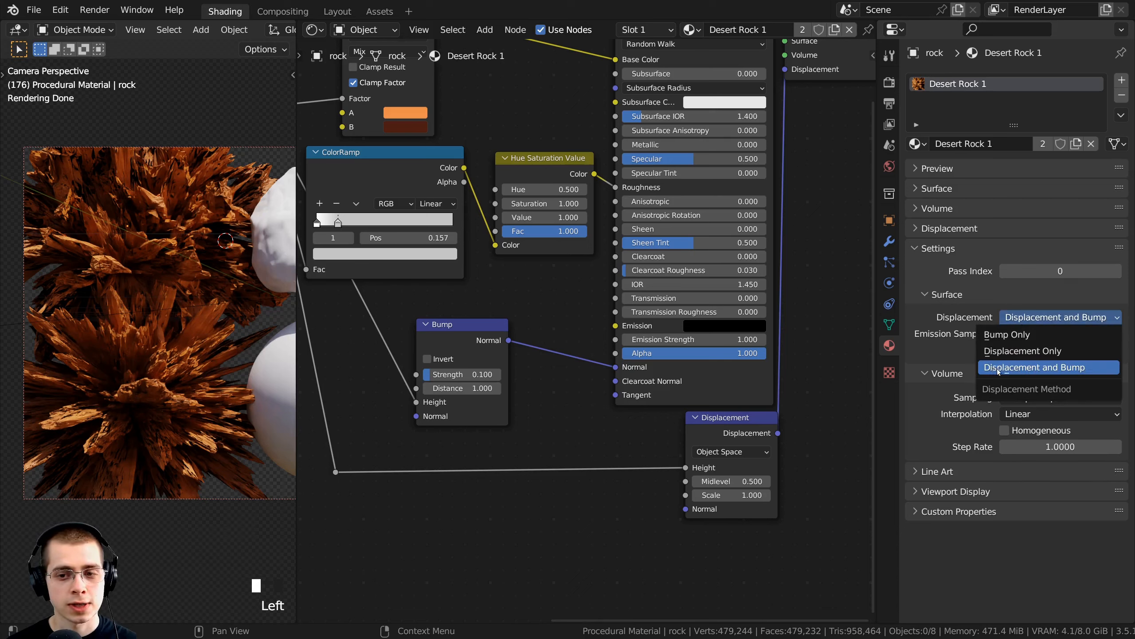
click(1072, 372)
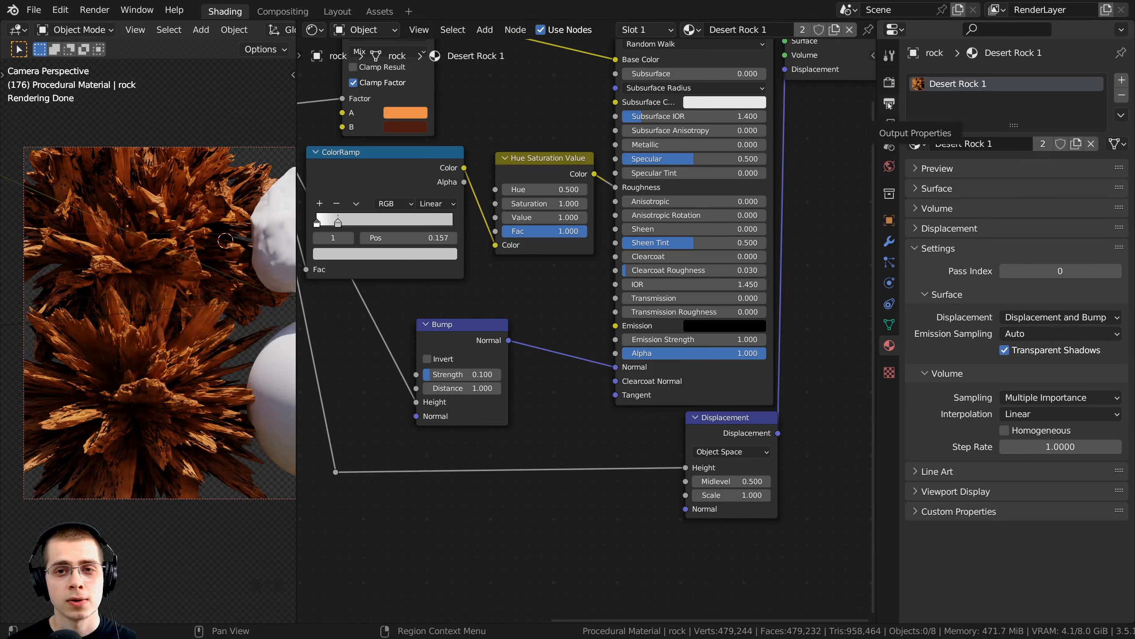
- Choose Cycles as the render engine, return to the material settings and shrink the properties area again
click(889, 104)
click(890, 84)
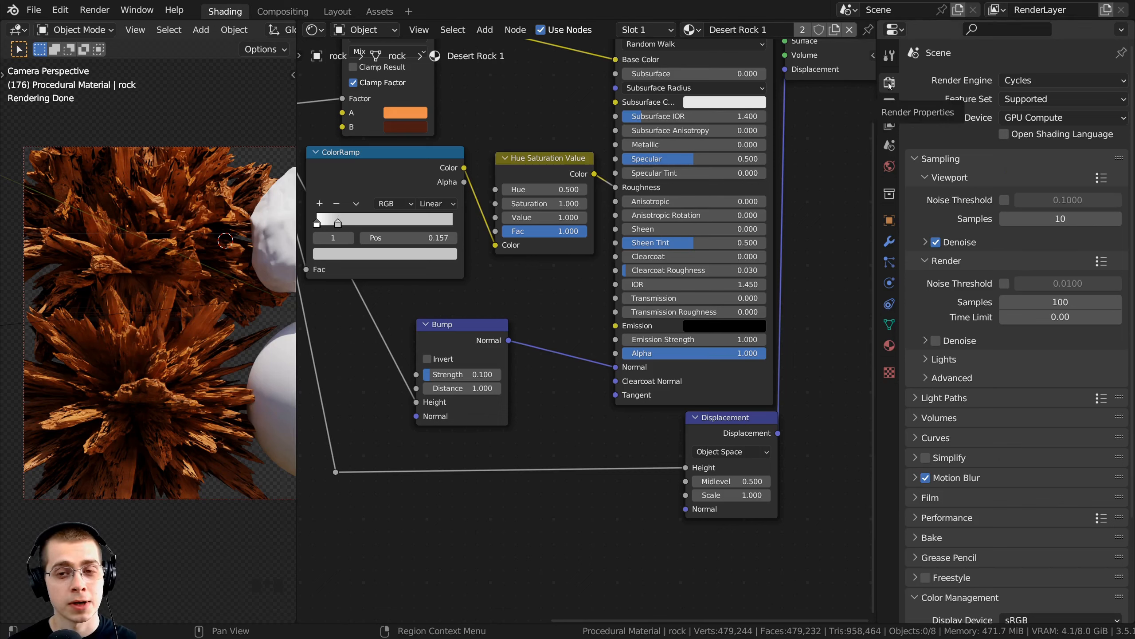
click(1038, 79)
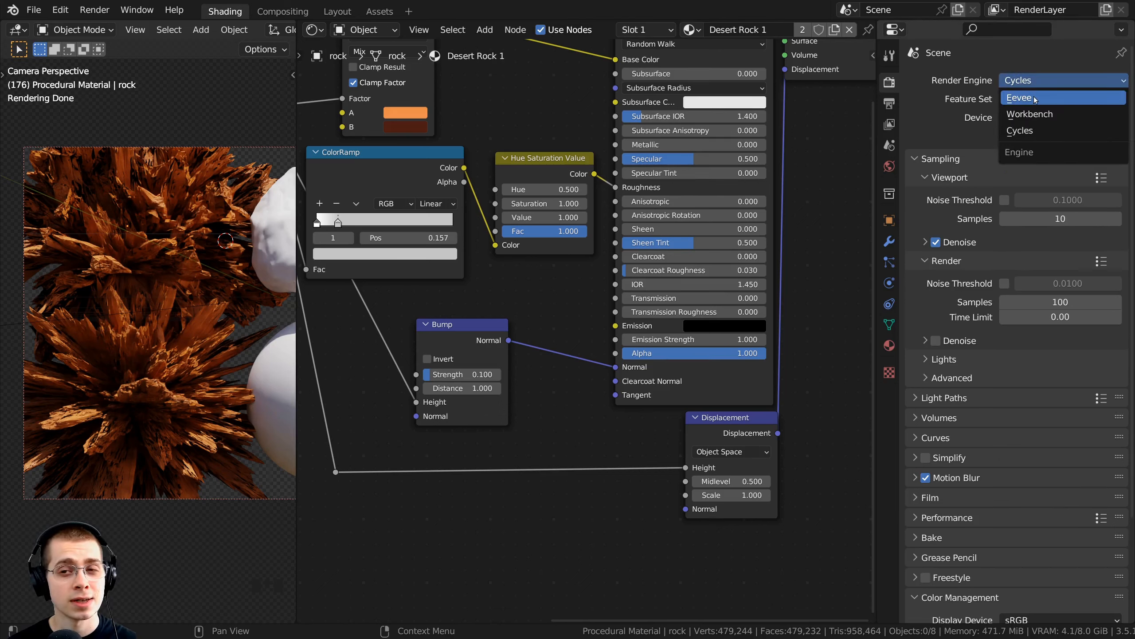
click(1025, 130)
click(889, 345)
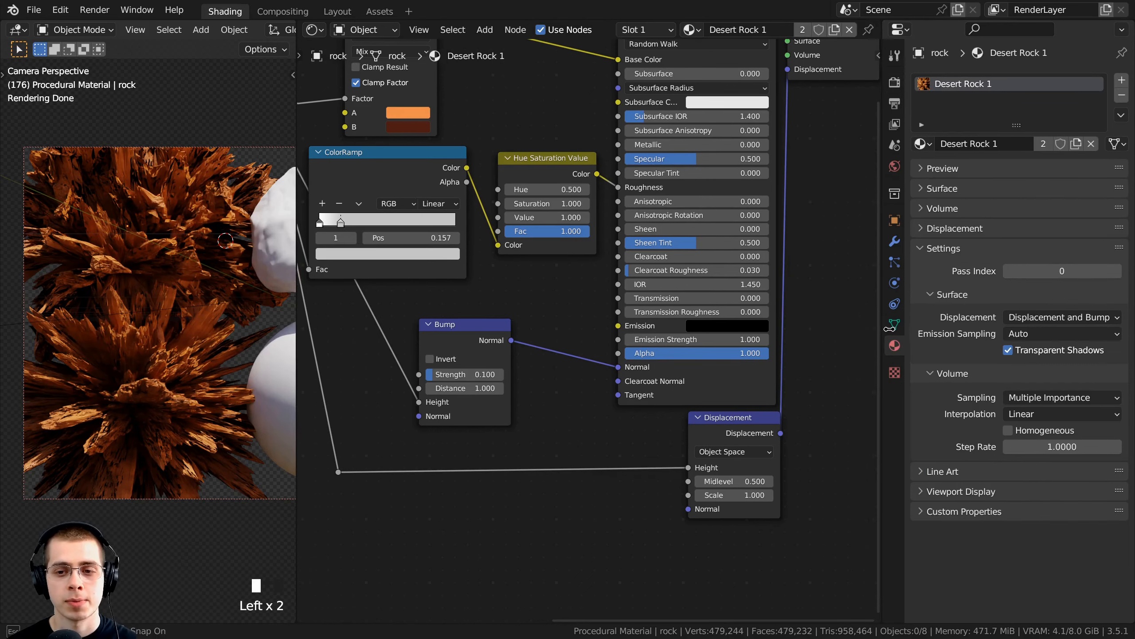
drag(875, 349, 1106, 329)
- Set the Displacement node's Scale to 0.06 and check the displaced surfaces of the rock and sphere up close
scroll(932, 313, down, 2)
middle_drag(932, 313, 939, 219)
scroll(939, 219, up, 3)
scroll(165, 305, up, 2)
scroll(165, 306, down, 1)
scroll(813, 396, up, 1)
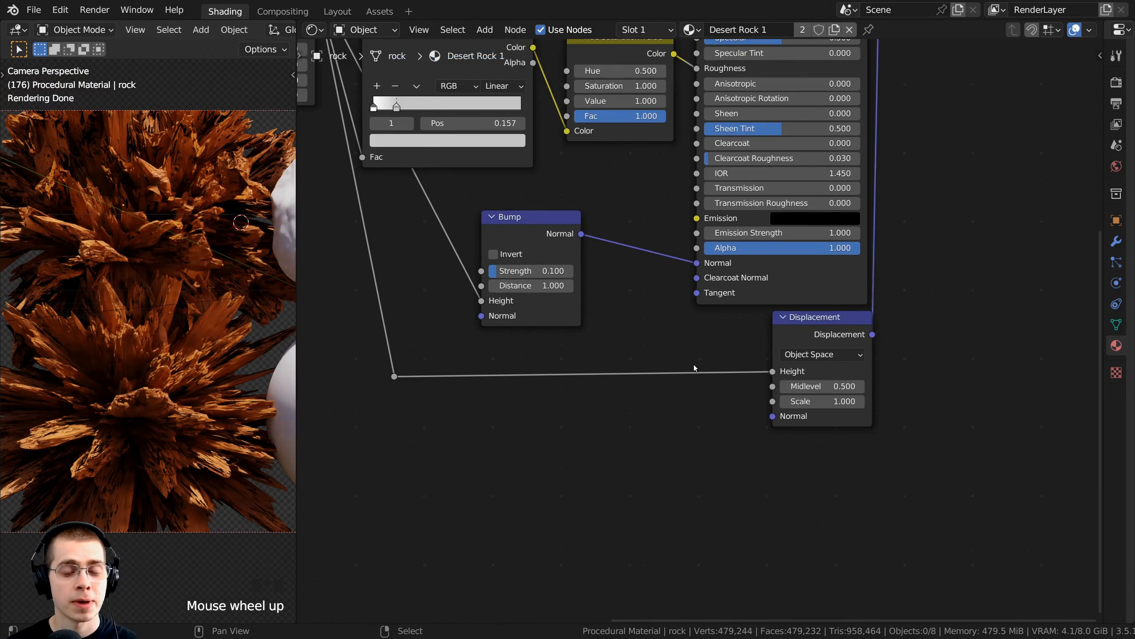
click(820, 403)
key(BackSpace)
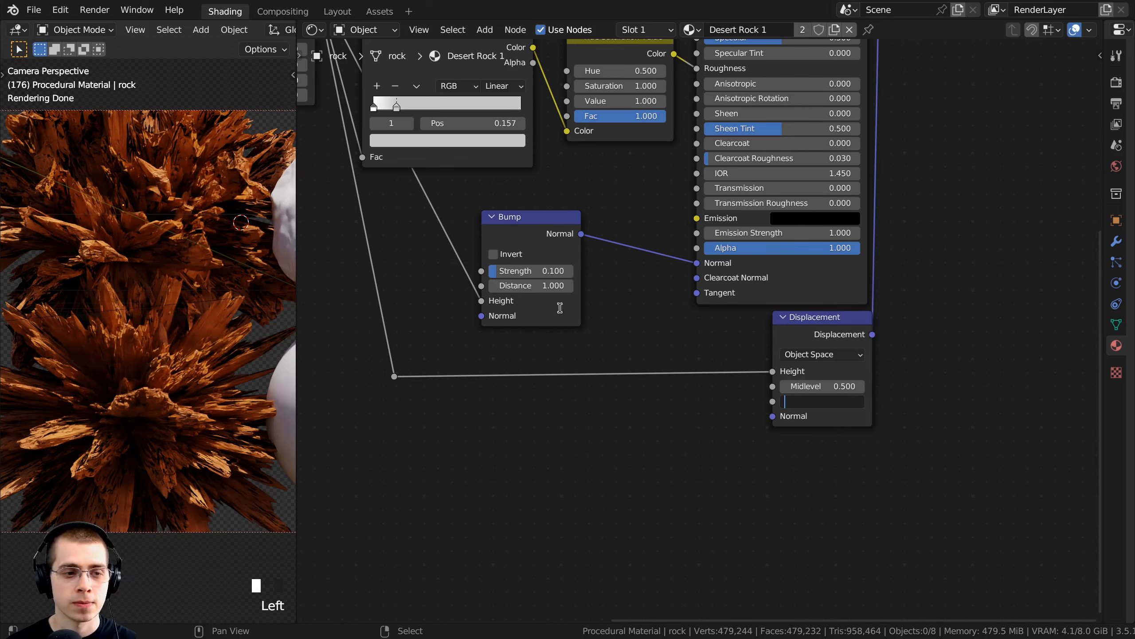
text(.06)
key(Return)
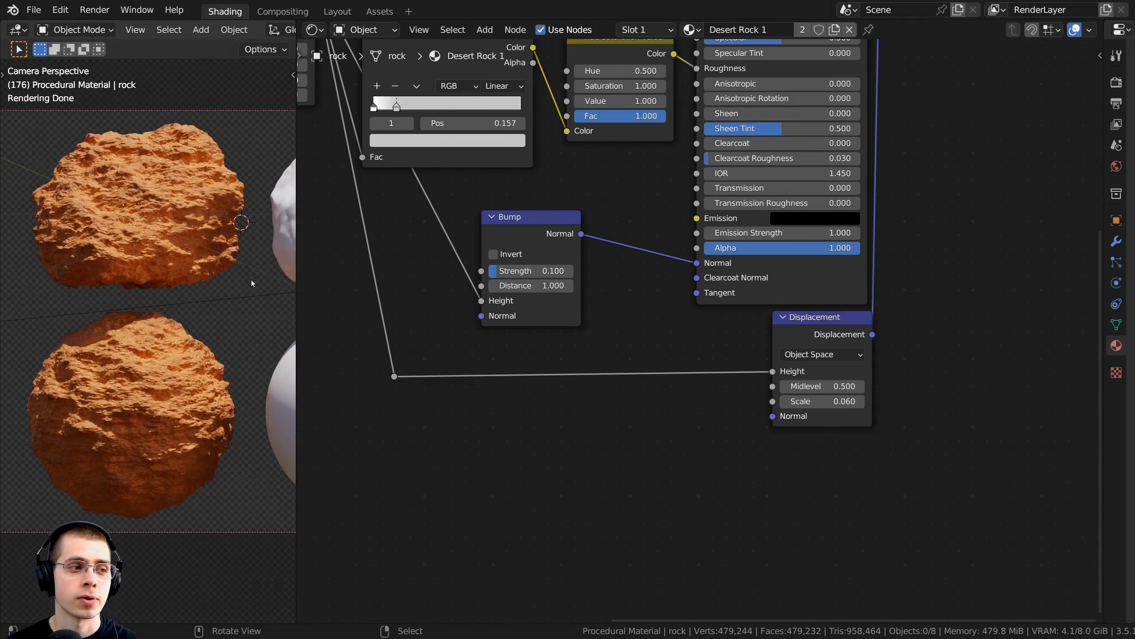
middle_drag(572, 344, 755, 405)
scroll(169, 311, up, 3)
scroll(169, 311, down, 2)
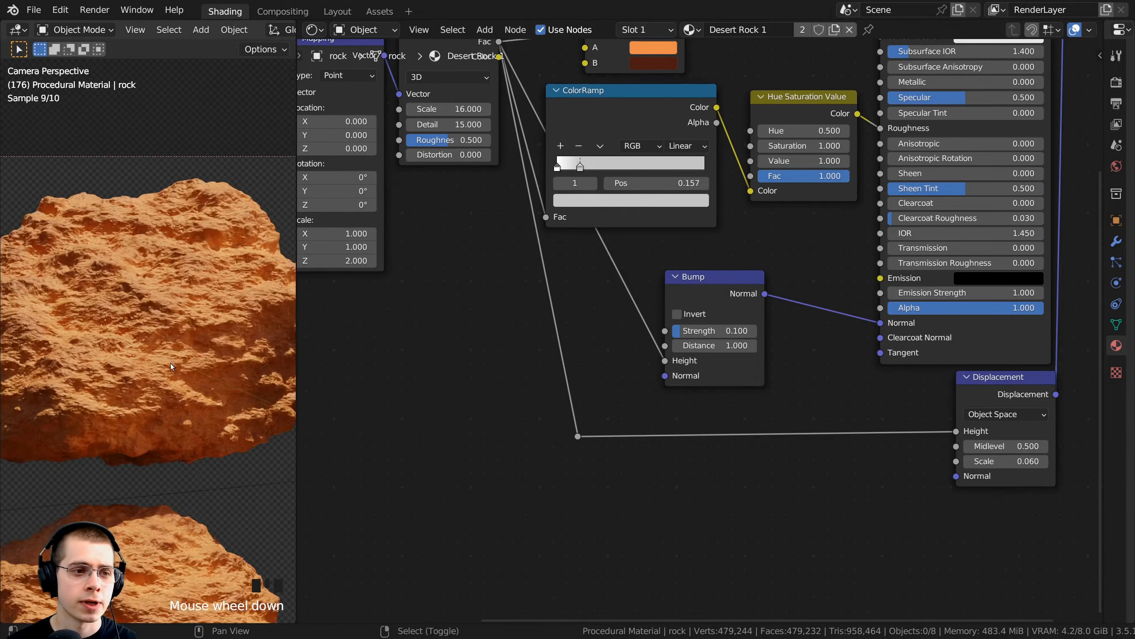
shift+middle_drag(171, 363, 174, 171)
scroll(102, 226, down, 1)
shift+middle_drag(112, 428, 149, 428)
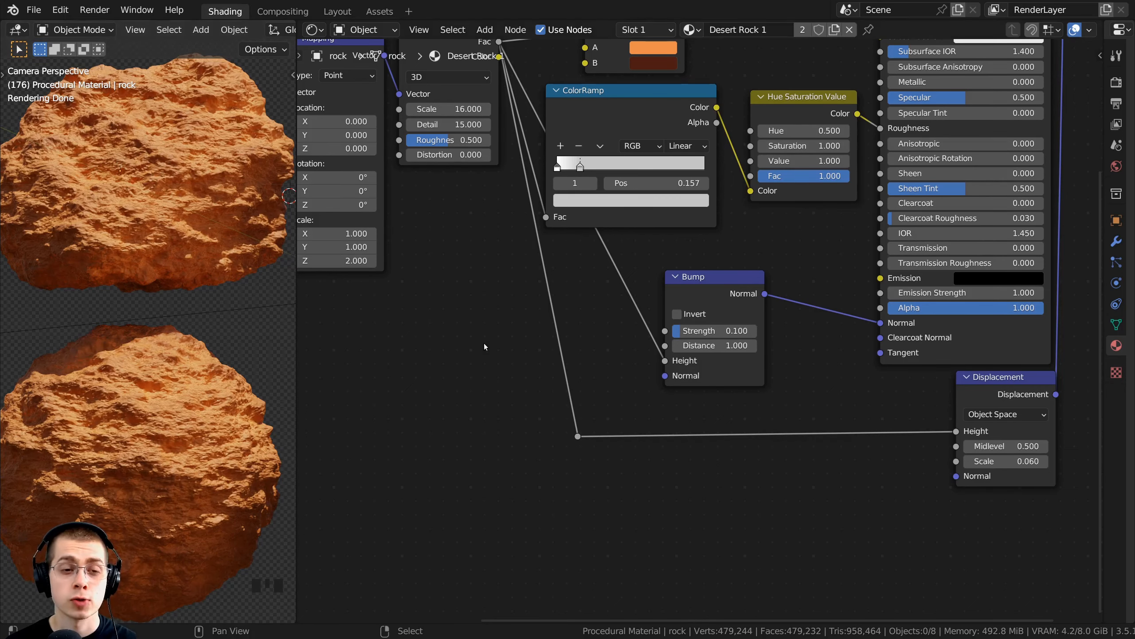
- Add an RGB Curves node and place it below the Mapping and Noise Texture nodes
middle_drag(484, 342, 491, 334)
scroll(492, 333, down, 2)
key(shift+a)
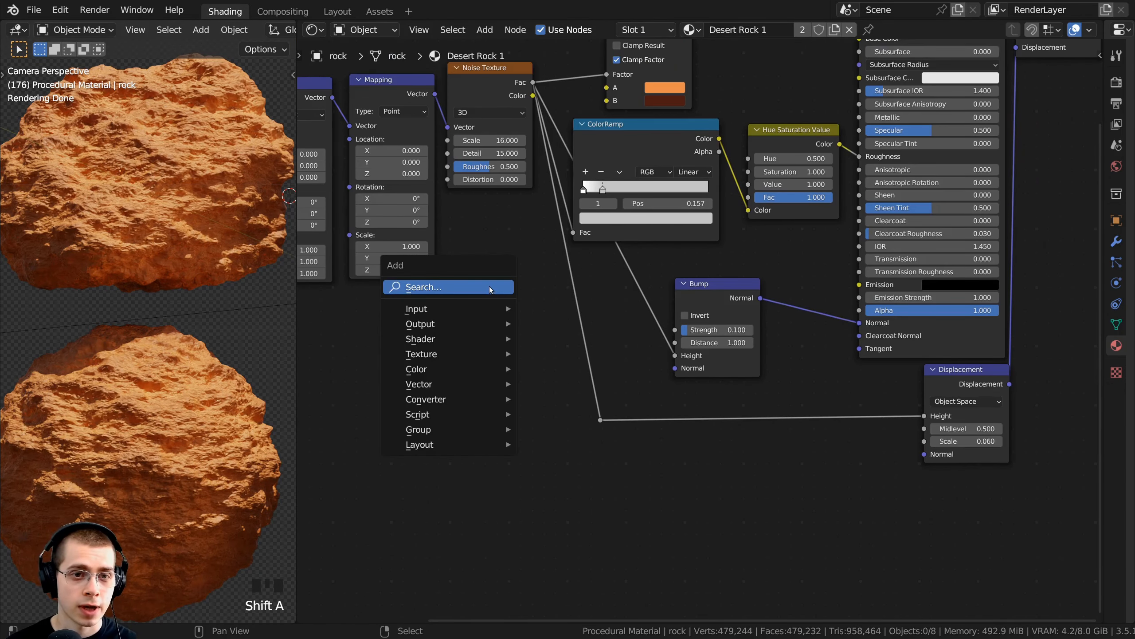
click(491, 287)
text(rgb)
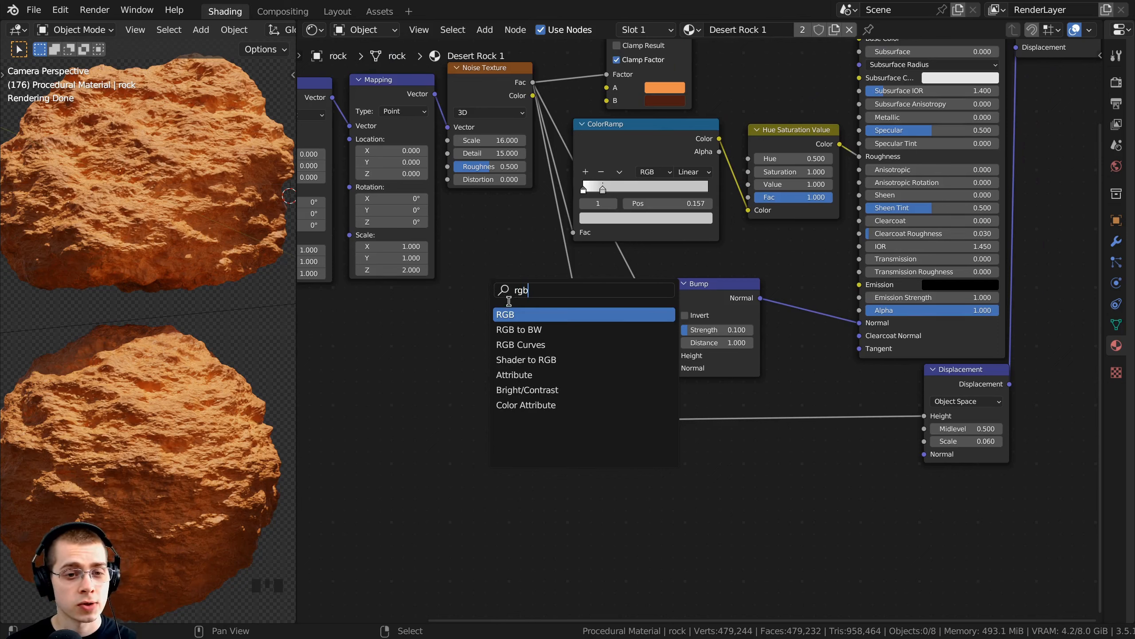
click(521, 344)
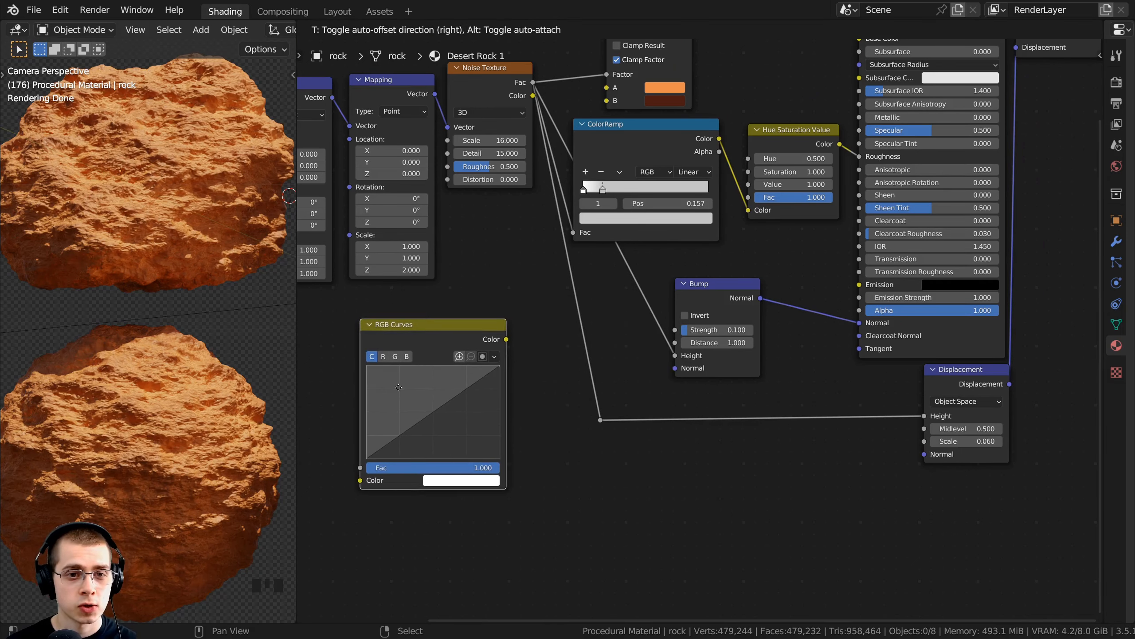
click(398, 387)
- Gather the noise links to ColorRamp, Bump and Displacement in one shared reroute point beside the ColorRamp's Fac, and shift the ColorRamp toward Hue Saturation Value
middle_drag(600, 319, 594, 160)
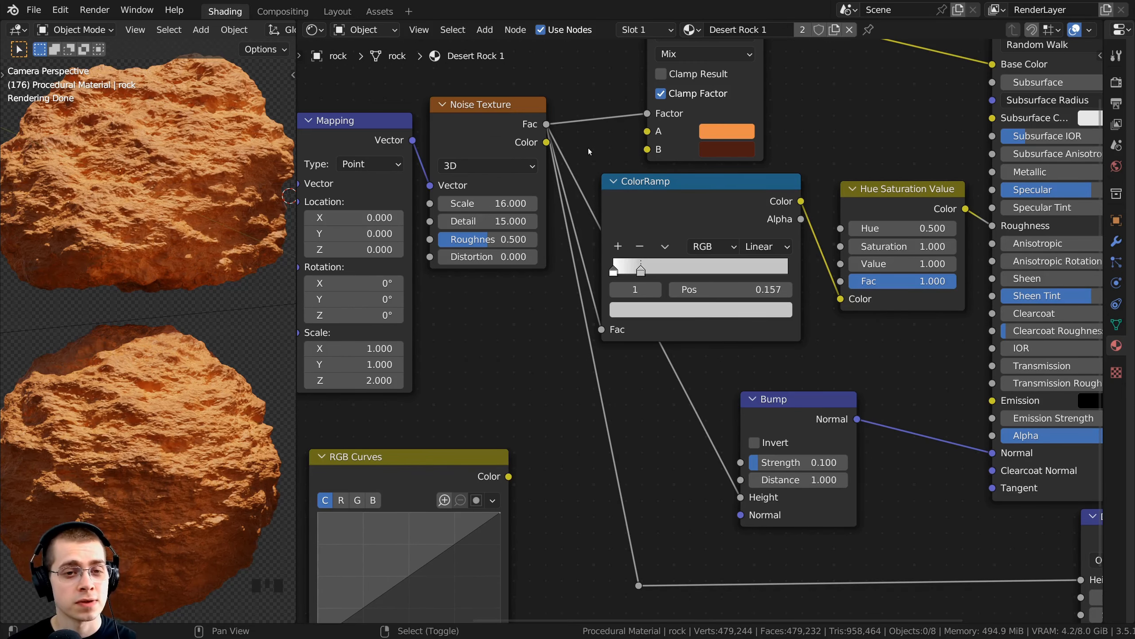
shift+right_drag(588, 145, 542, 220)
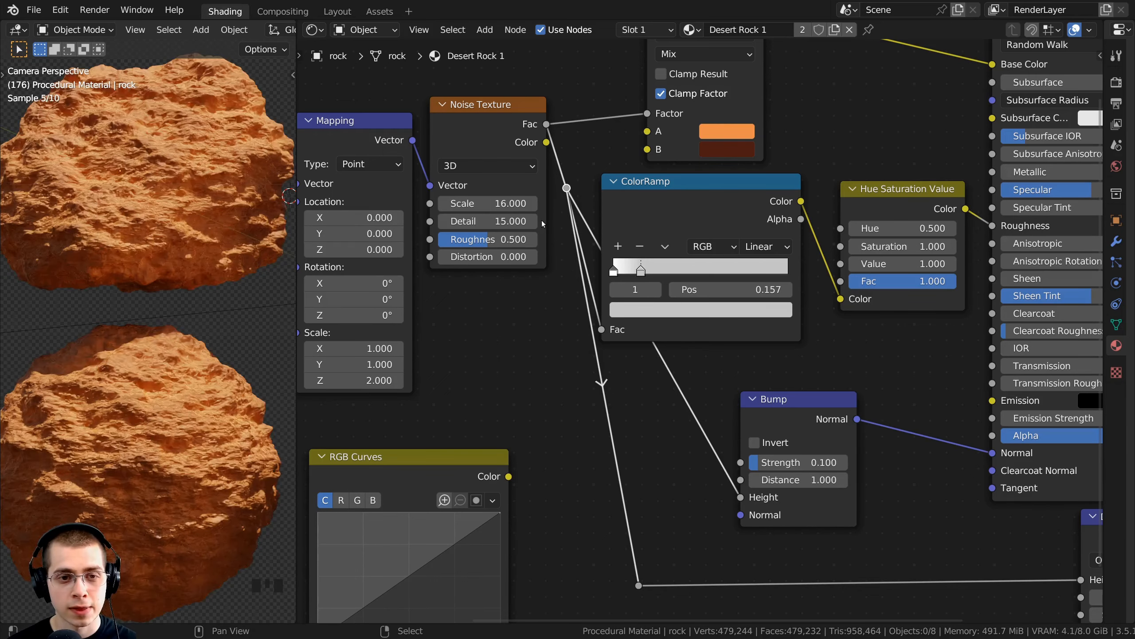
drag(649, 189, 664, 190)
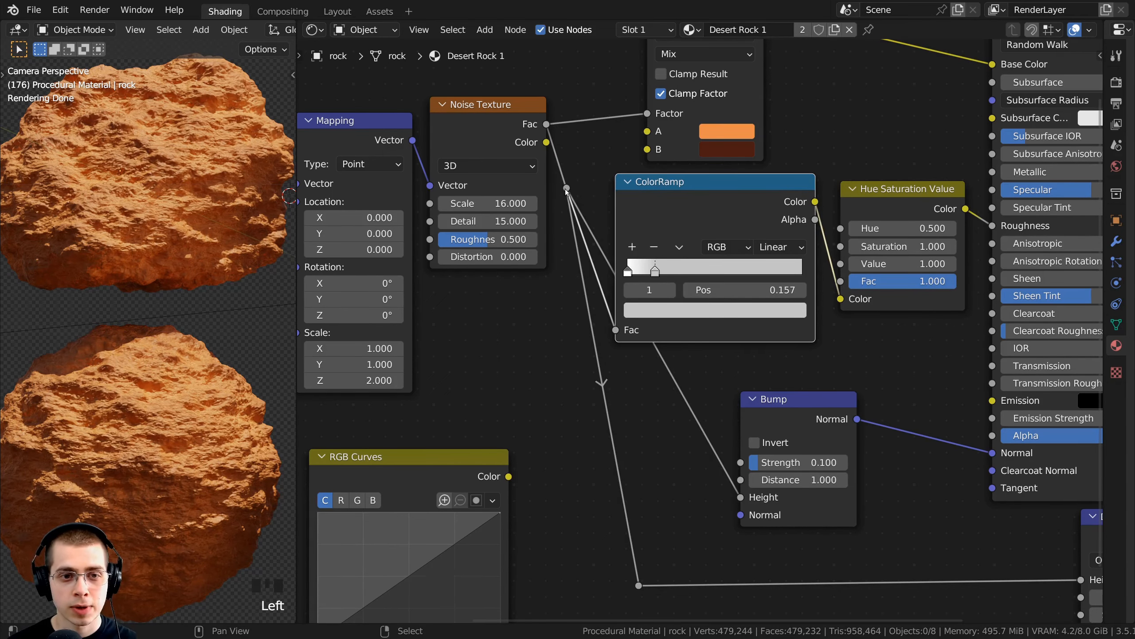
right_drag(566, 189, 574, 342)
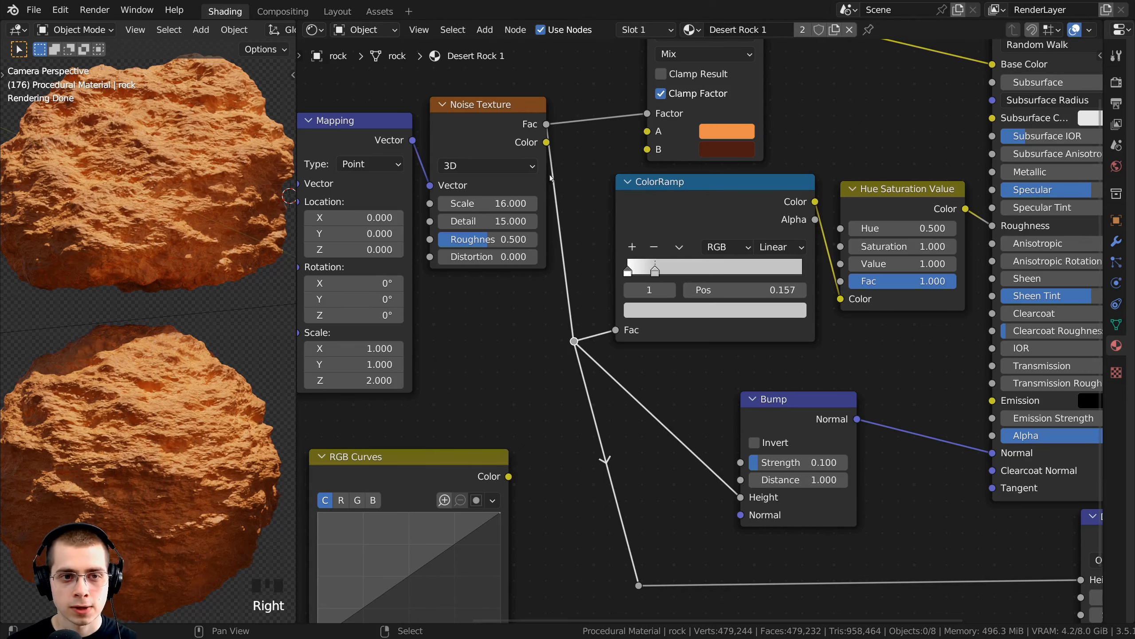
click(634, 200)
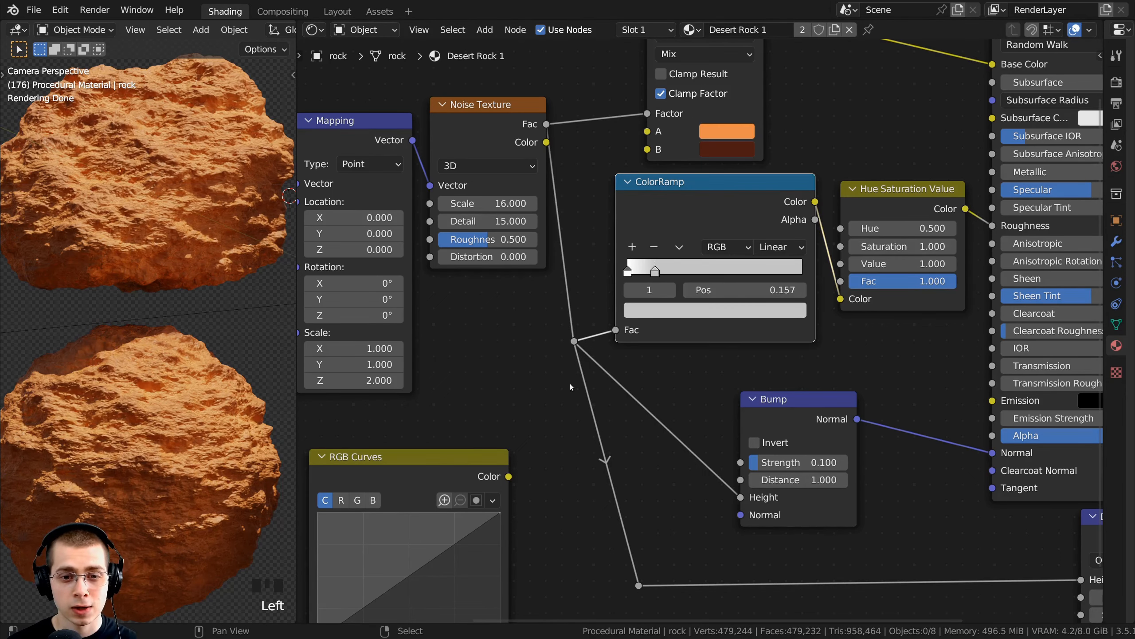
- Review how the Noise Texture's Fac feeds the Mix node directly and the ColorRamp, Bump and Displacement nodes through the reroute
middle_drag(651, 372, 570, 263)
middle_drag(414, 33, 514, 227)
scroll(515, 228, up, 1)
click(511, 224)
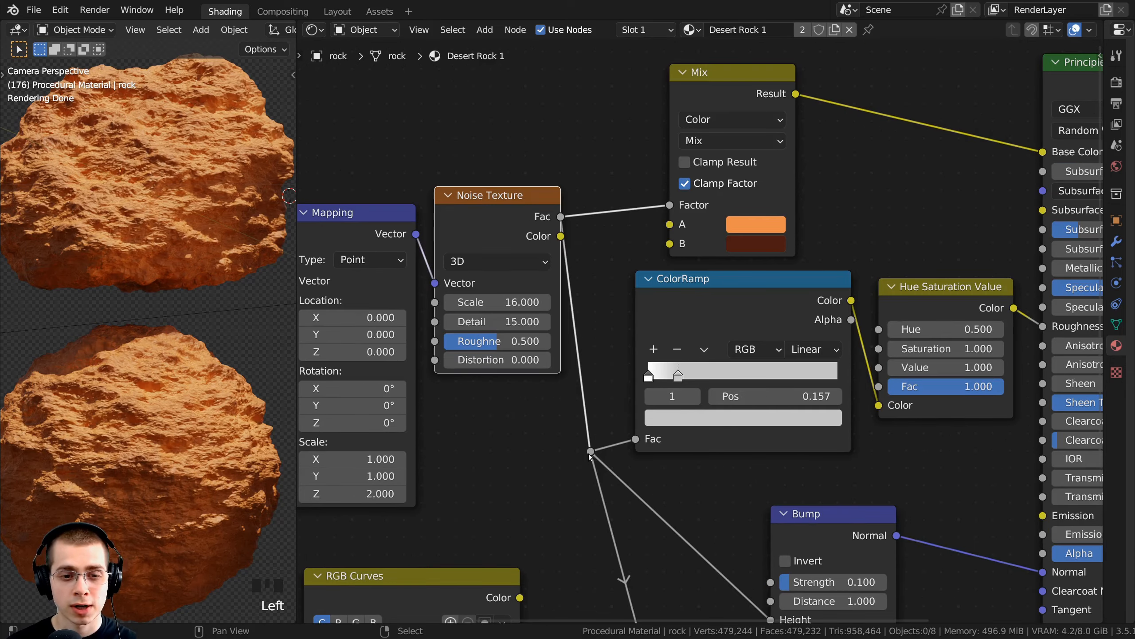
click(703, 83)
scroll(706, 356, down, 1)
middle_drag(674, 333, 666, 177)
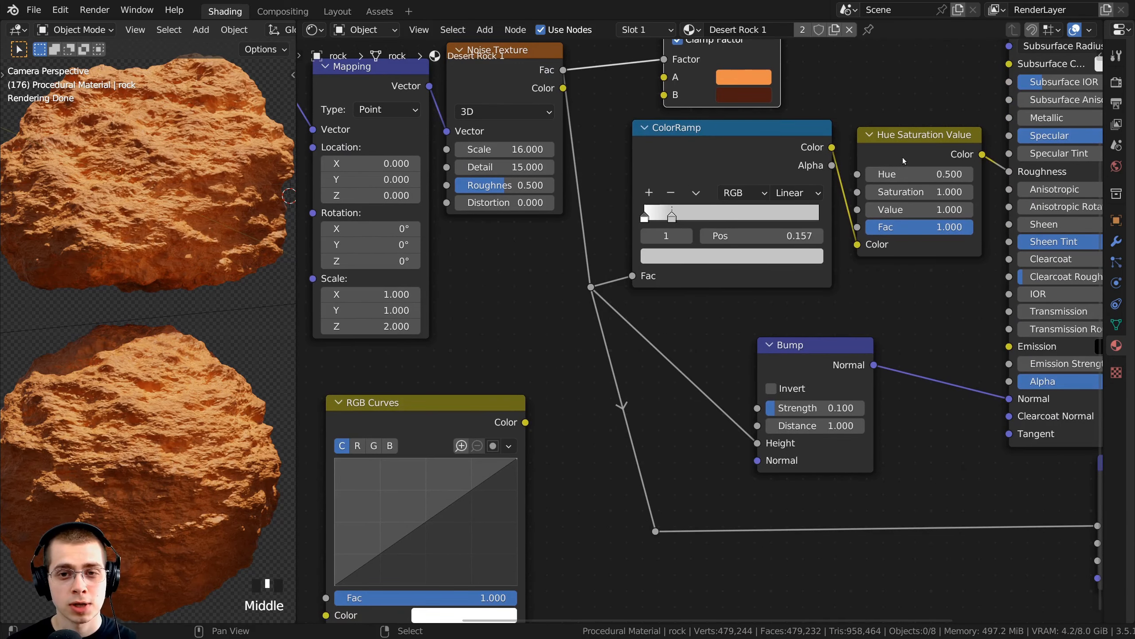
click(695, 151)
scroll(824, 377, down, 4)
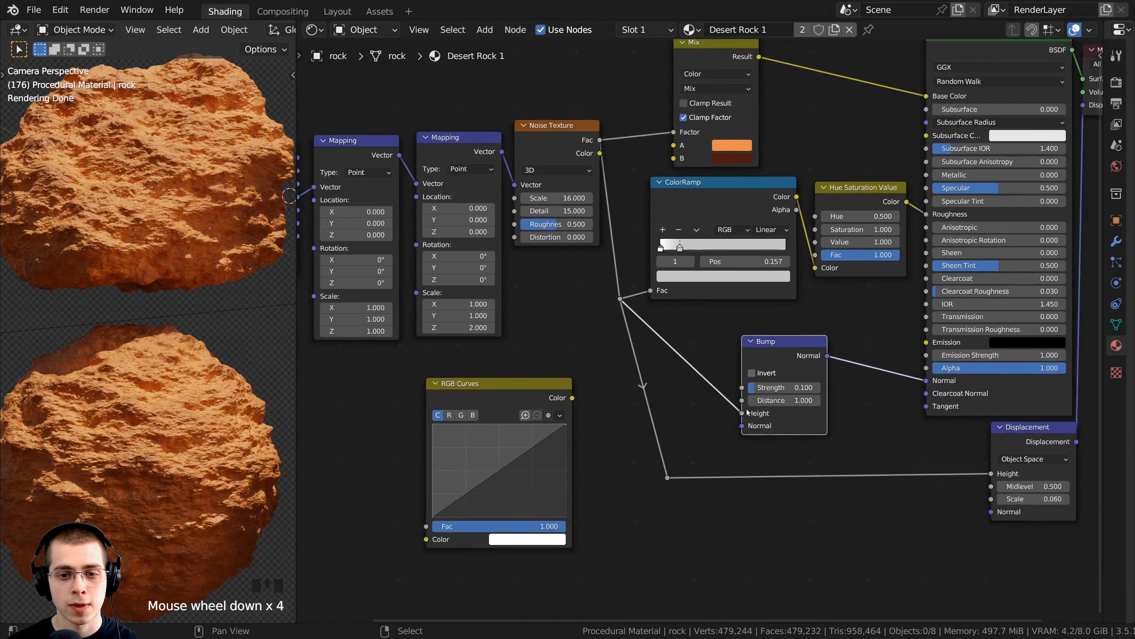
middle_drag(825, 377, 637, 398)
scroll(637, 395, up, 2)
scroll(637, 395, down, 3)
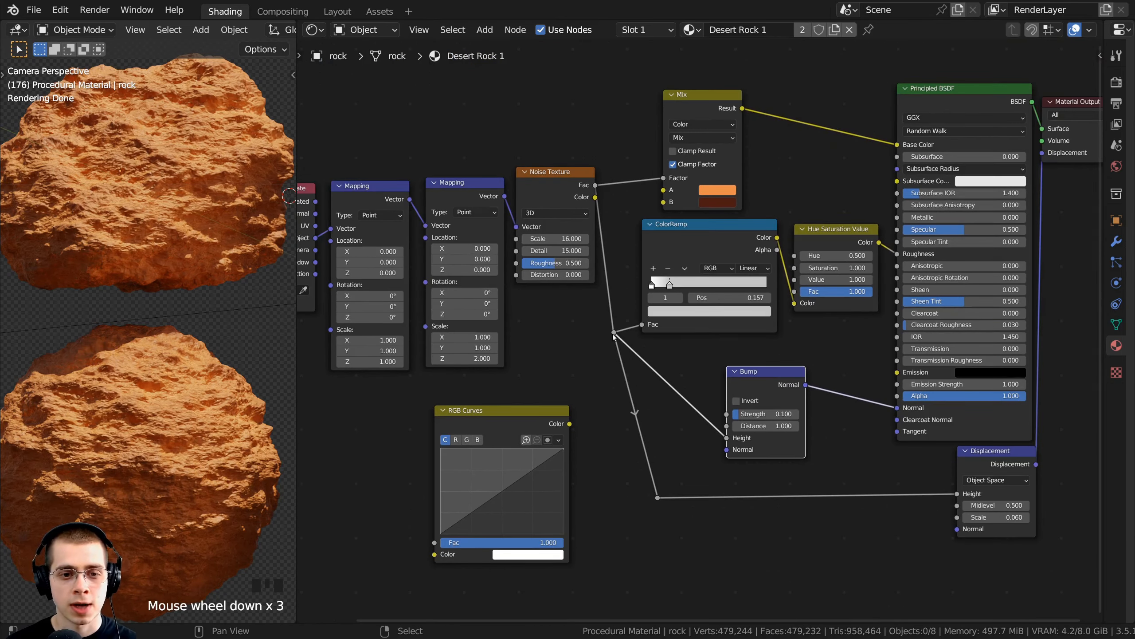
- Move the Texture Coordinate, Mapping and Noise Texture nodes together away from the rest of the node tree to free up space
click(512, 338)
scroll(492, 224, down, 2)
middle_drag(476, 219, 508, 220)
drag(397, 144, 633, 322)
drag(621, 233, 504, 231)
- Insert the RGB Curves node on the link between the Noise Texture's Fac and the shared reroute point
scroll(507, 425, up, 4)
click(540, 432)
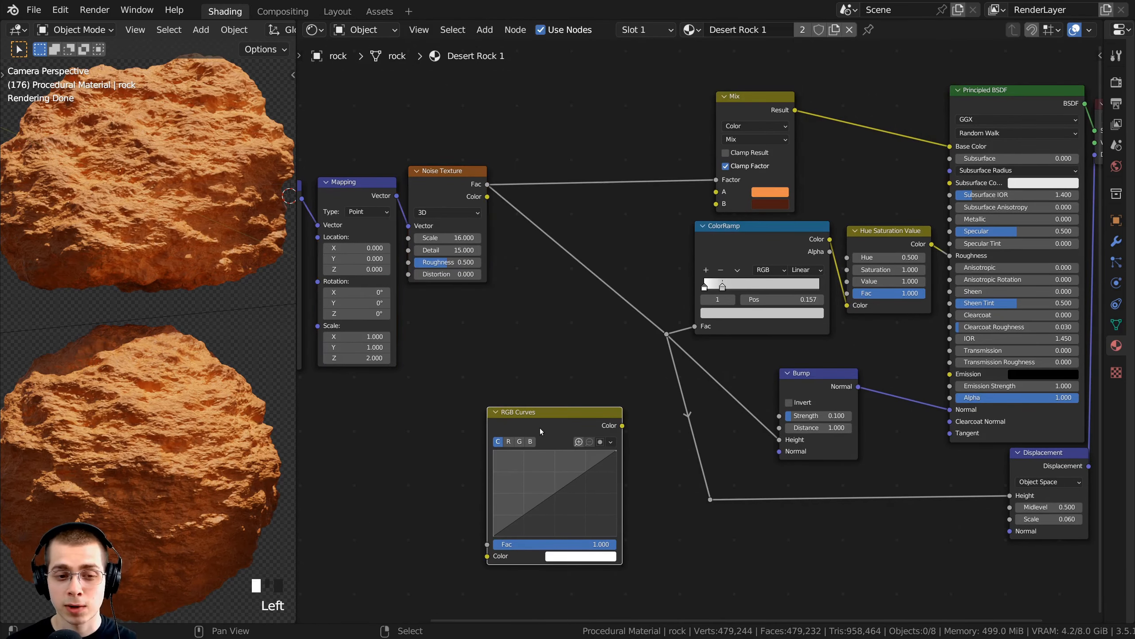
drag(533, 432, 564, 261)
middle_drag(456, 172, 445, 173)
scroll(445, 171, up, 2)
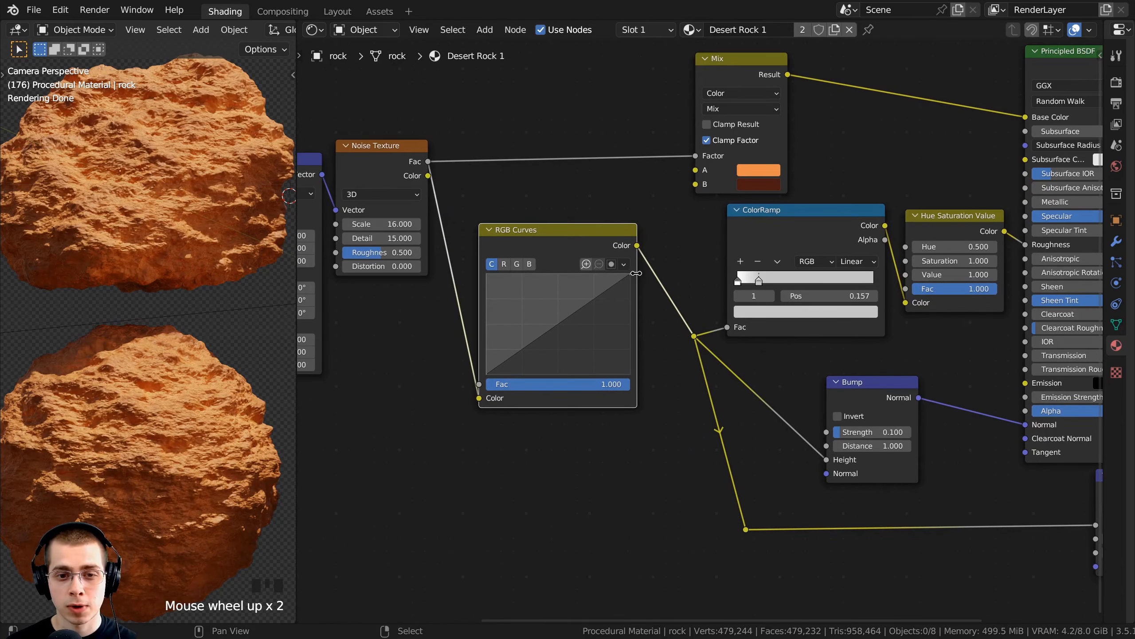
- Review the ColorRamp, Bump and Displacement nodes fed by the RGB Curves node, and nudge that node toward the shared reroute point
middle_drag(785, 237, 720, 232)
click(720, 233)
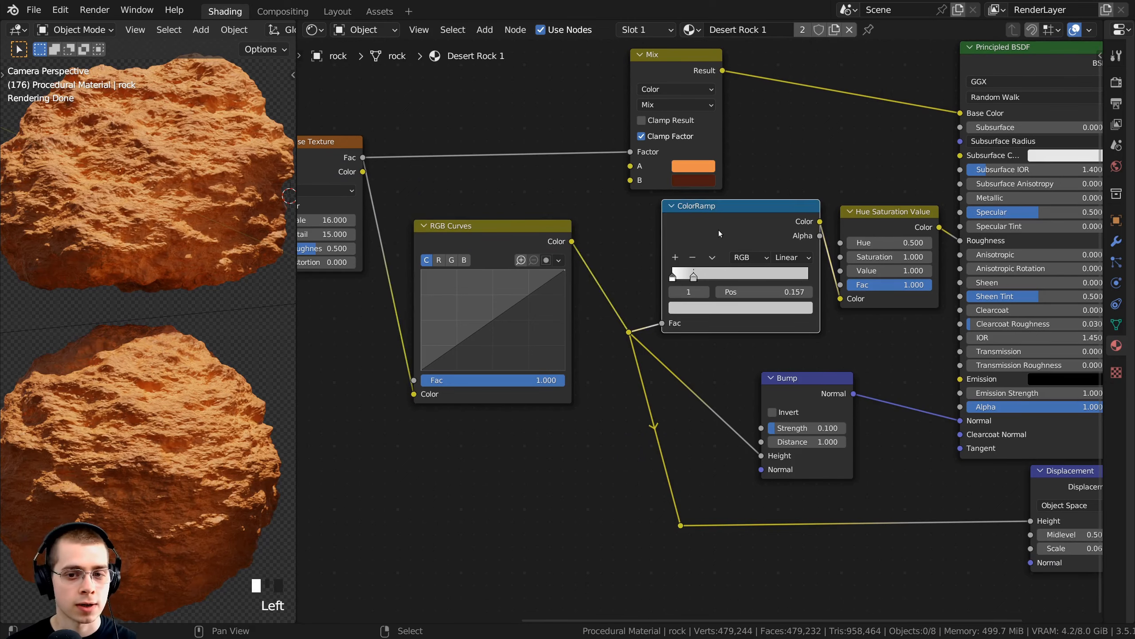
click(794, 389)
click(1032, 496)
scroll(711, 259, up, 2)
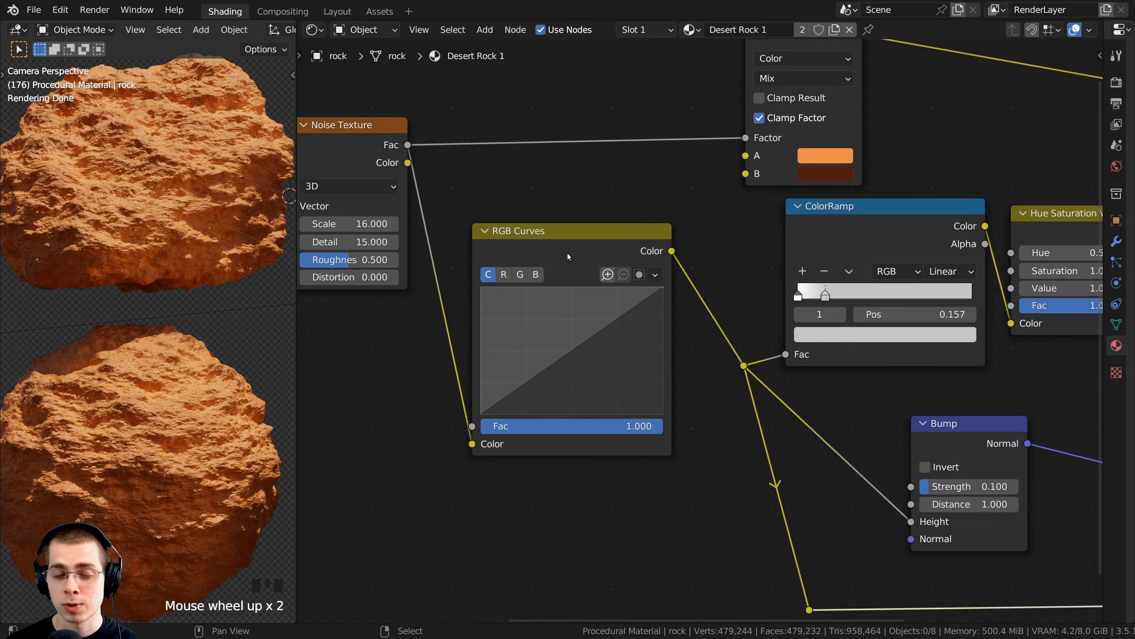
drag(568, 253, 579, 253)
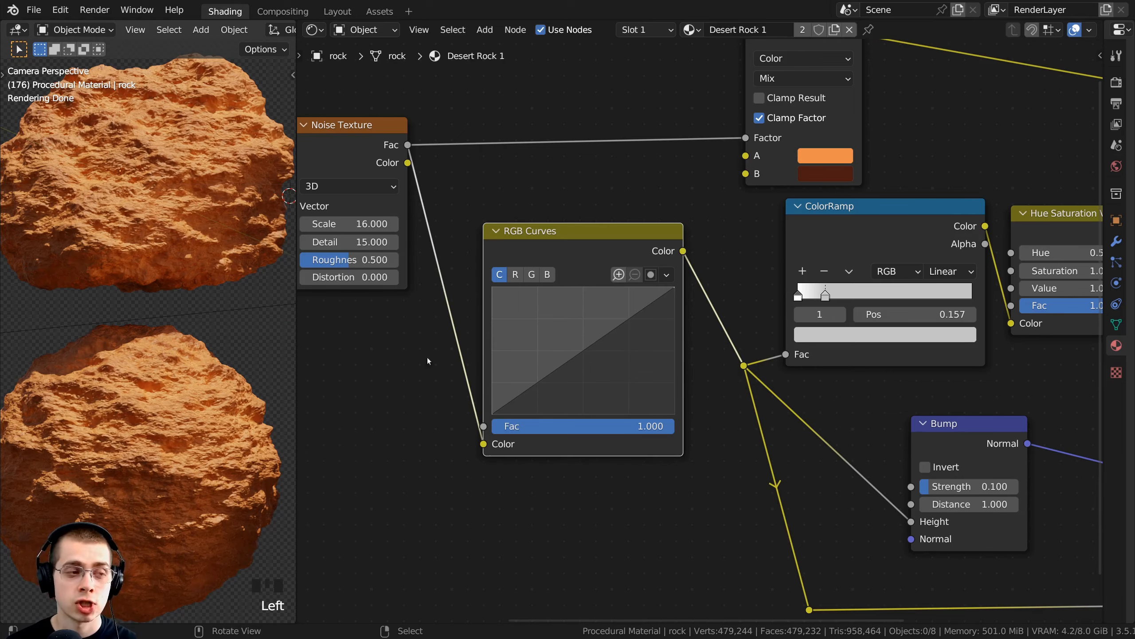
scroll(567, 380, up, 3)
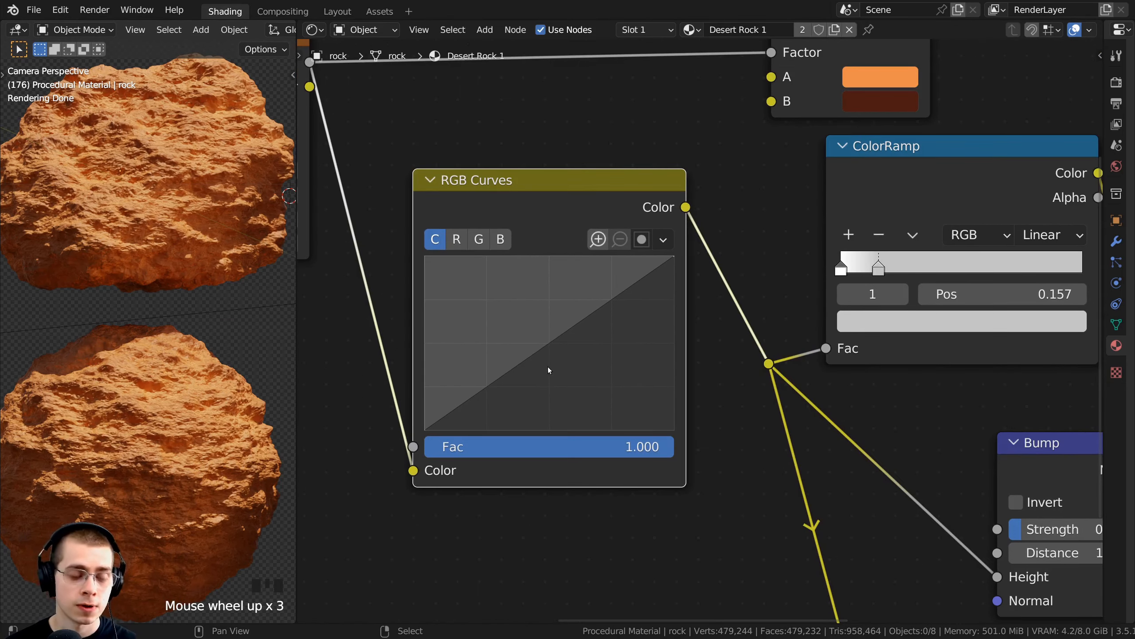
- Add two closely spaced points on the lower part of the RGB curve for a steep rise, the upper one at about (0.20, 0.34)
drag(540, 354, 472, 407)
scroll(570, 347, up, 2)
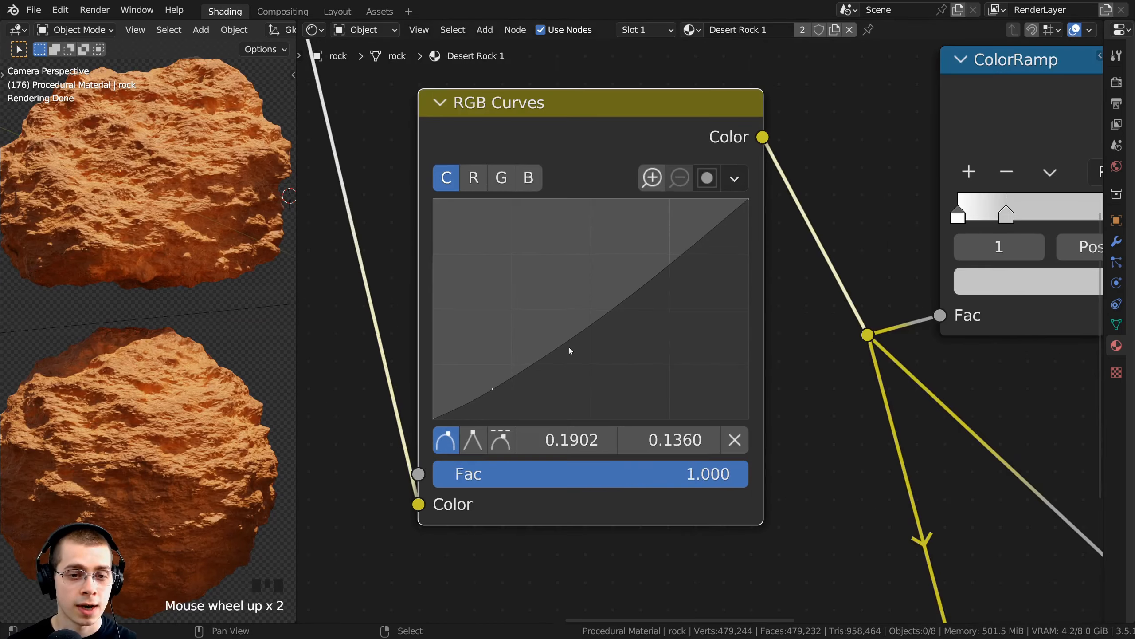
click(569, 347)
drag(569, 348, 495, 342)
drag(493, 388, 488, 386)
- Flatten the upper part of the RGB curve with two points, one at about (0.66, 0.78), and slightly lower the point beside it
scroll(178, 291, down, 1)
drag(601, 260, 639, 247)
click(637, 229)
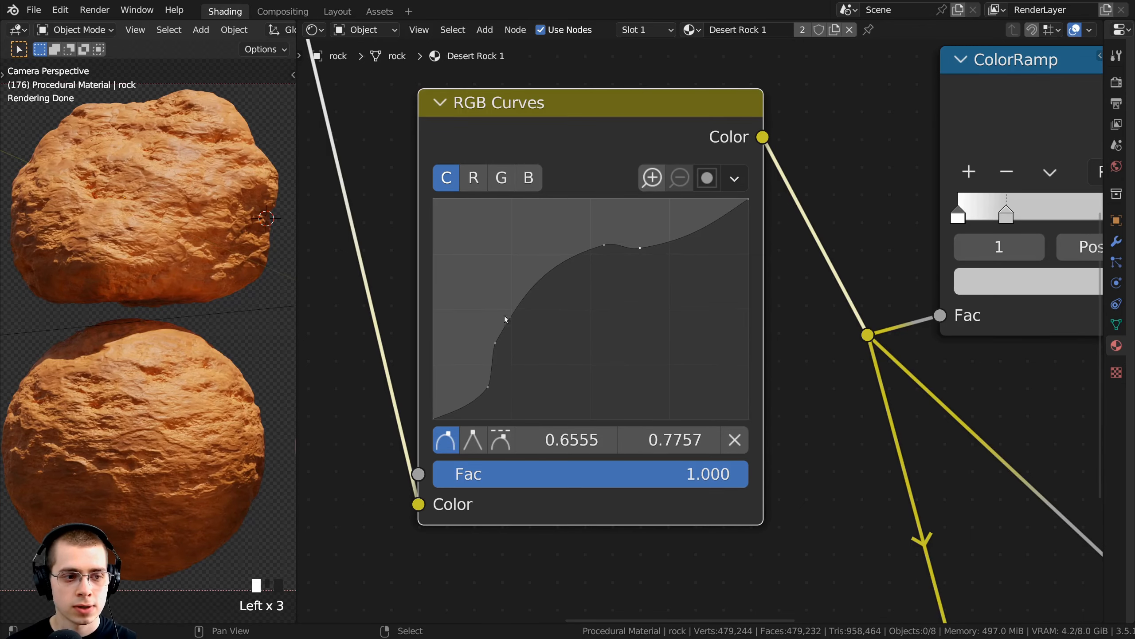
scroll(447, 396, up, 2)
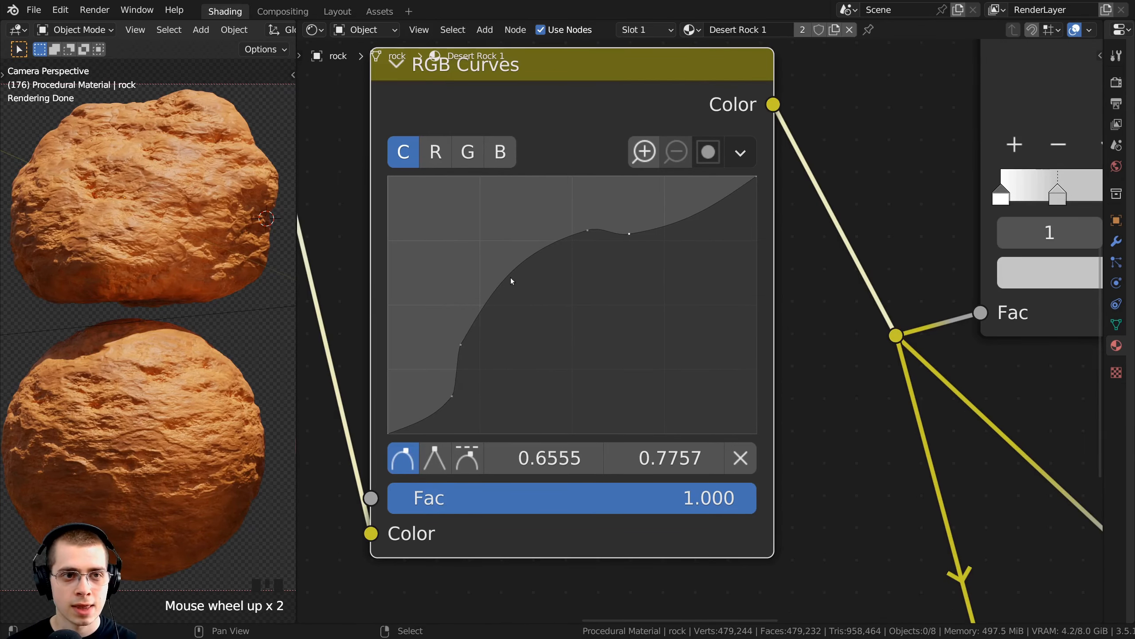
drag(587, 230, 581, 238)
click(461, 344)
- Examine the rock's surface up close and from a distance to judge the displacement produced by the reshaped curve
scroll(91, 370, up, 5)
scroll(87, 351, up, 1)
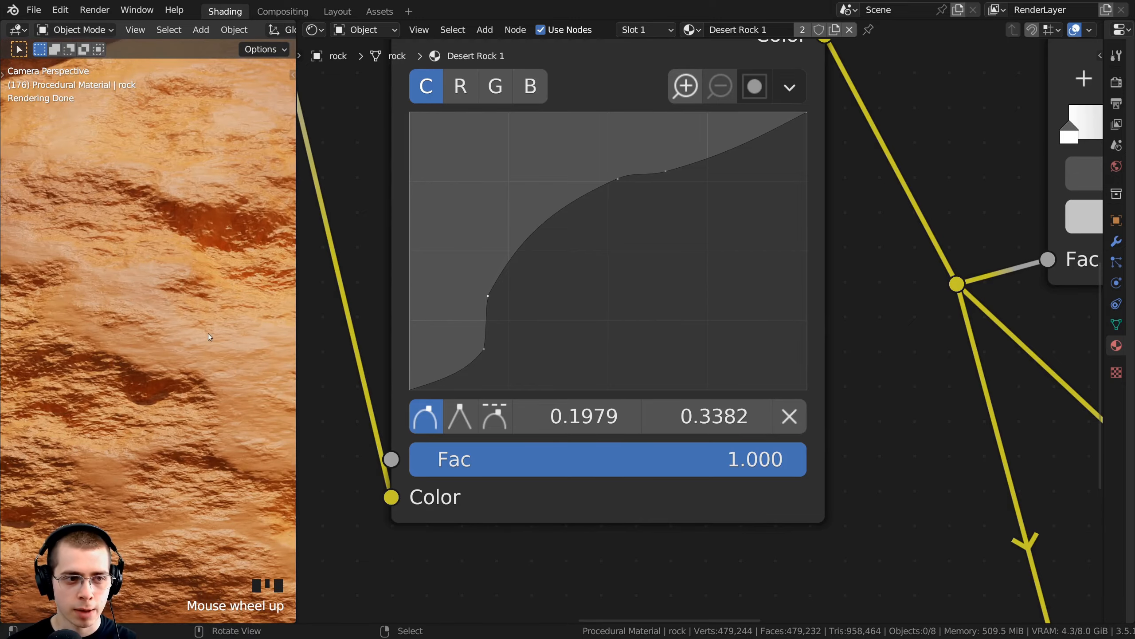
scroll(207, 333, down, 4)
scroll(147, 224, down, 4)
shift+middle_drag(151, 210, 138, 271)
scroll(660, 326, down, 6)
middle_drag(660, 327, 563, 294)
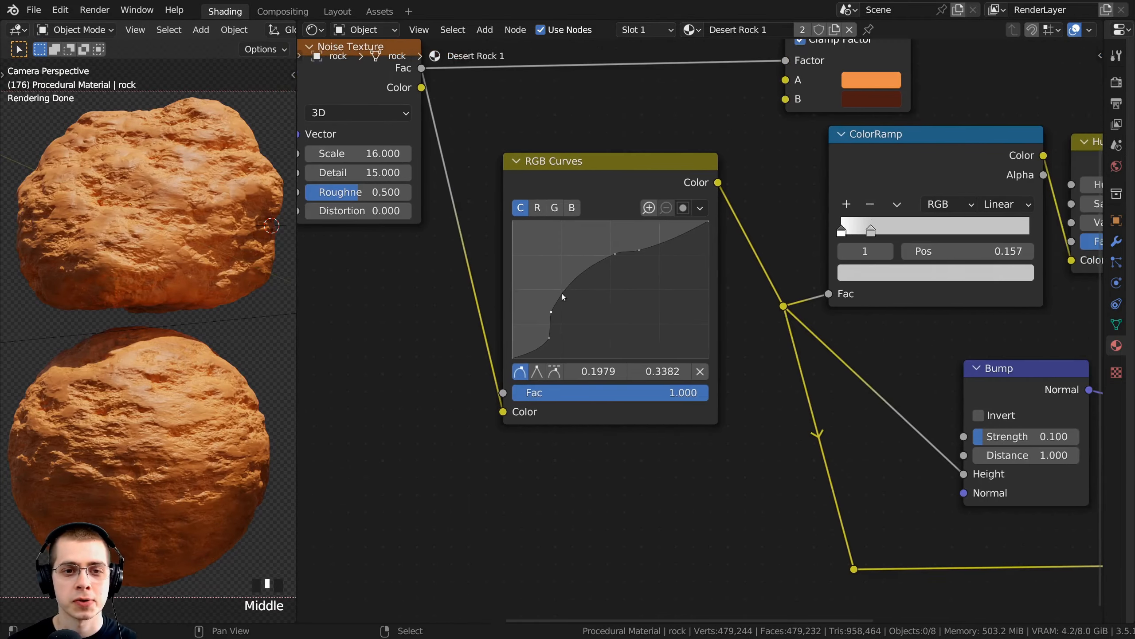
scroll(646, 289, down, 2)
scroll(153, 290, up, 4)
right_click(169, 293)
shift+middle_drag(168, 293, 159, 306)
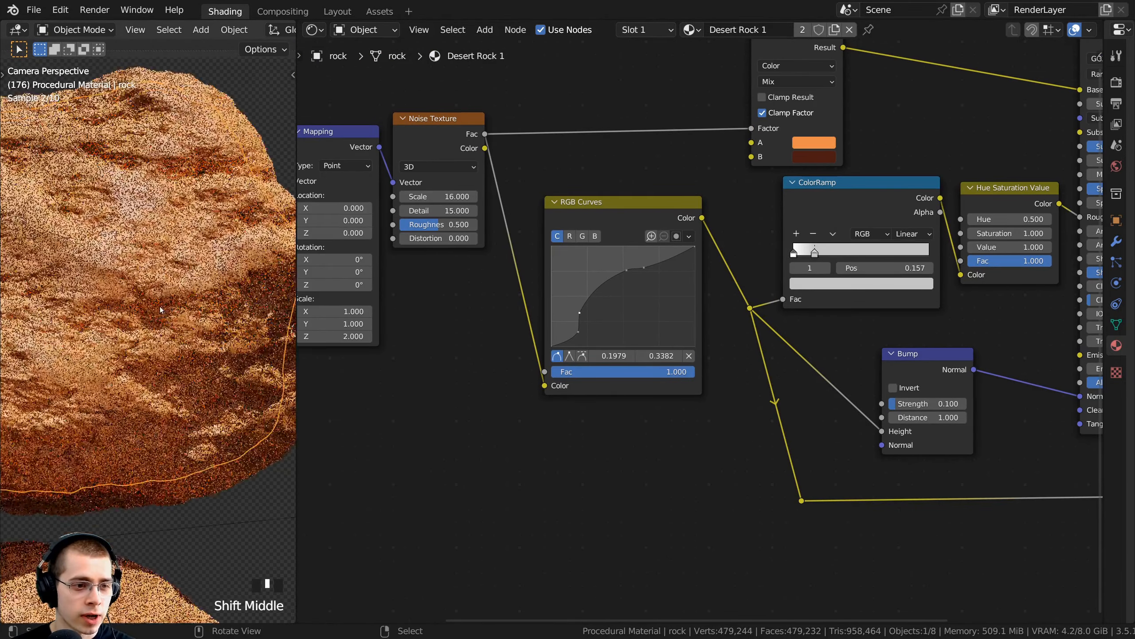
scroll(238, 295, up, 2)
scroll(151, 281, up, 2)
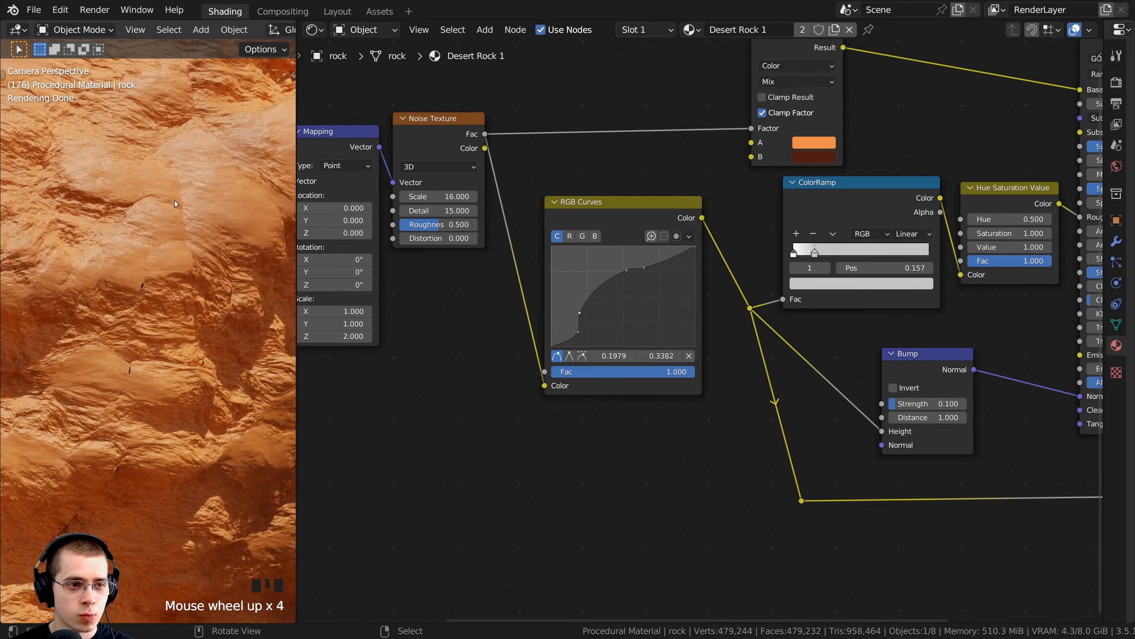
scroll(182, 180, up, 2)
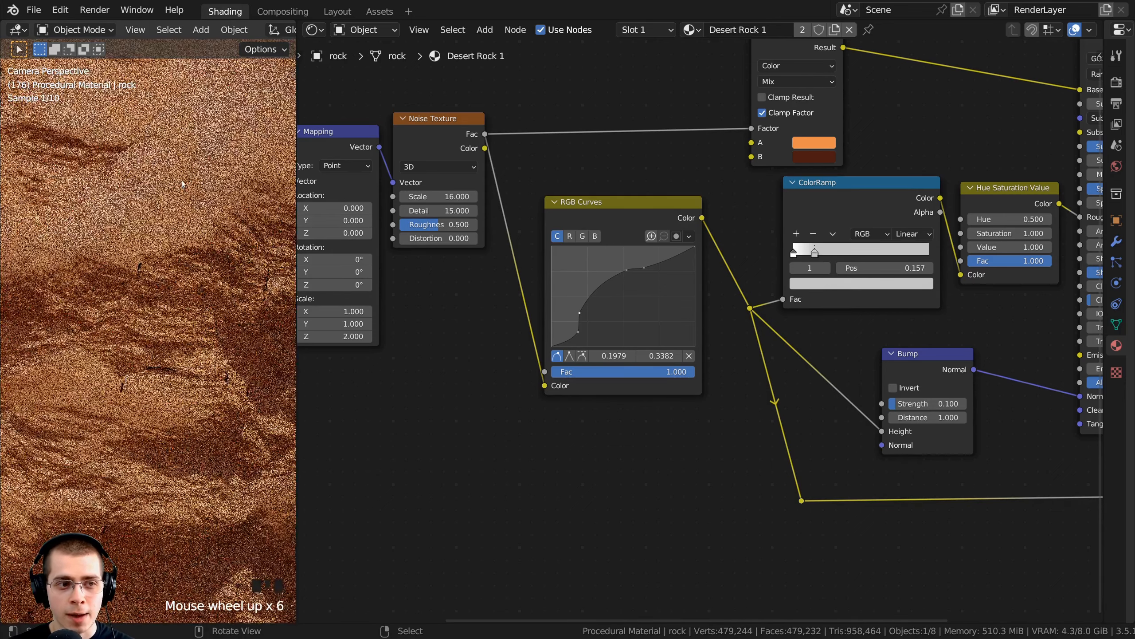
shift+middle_drag(182, 180, 184, 179)
scroll(114, 337, up, 2)
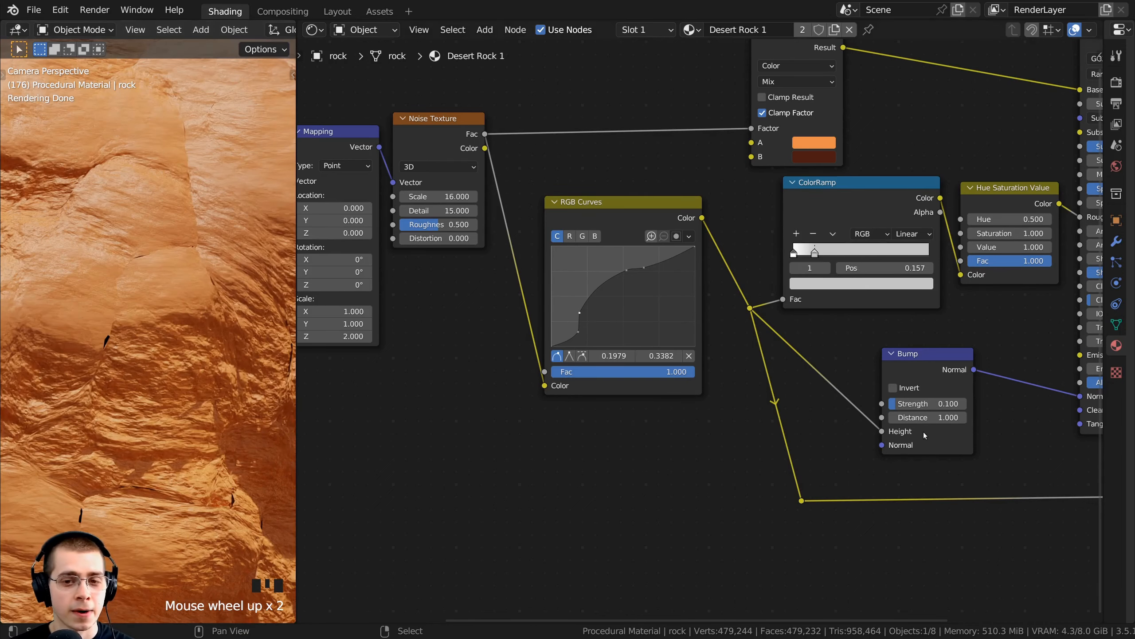
- Set the Displacement node's Midlevel to 0.700
scroll(671, 335, down, 5)
middle_drag(759, 357, 648, 290)
scroll(790, 315, up, 5)
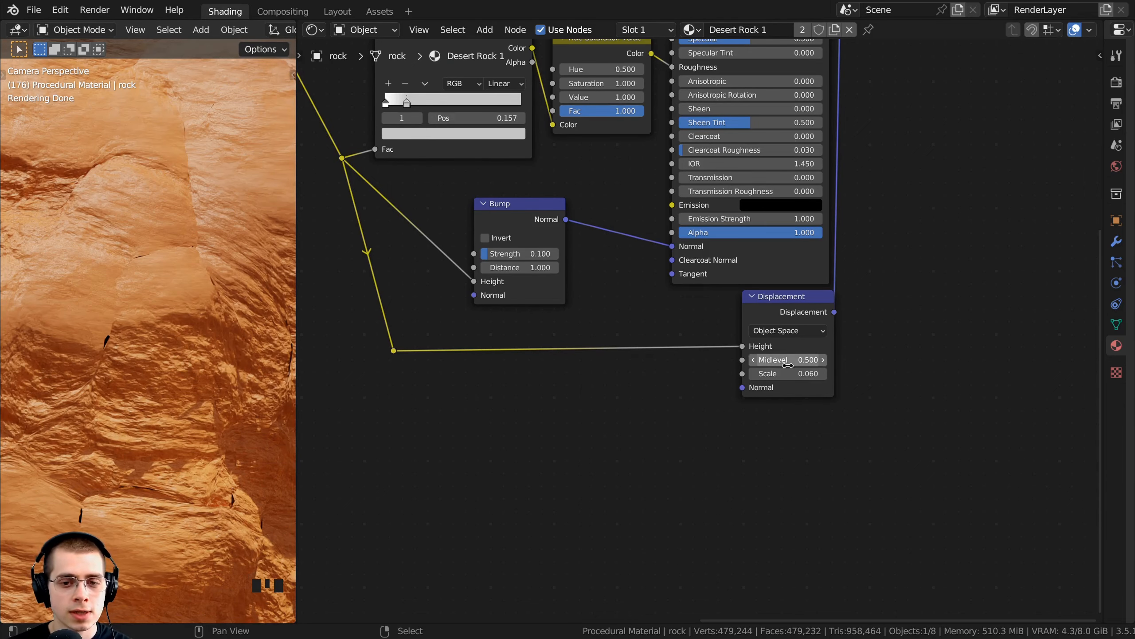
scroll(208, 333, down, 4)
shift+drag(786, 374, 800, 373)
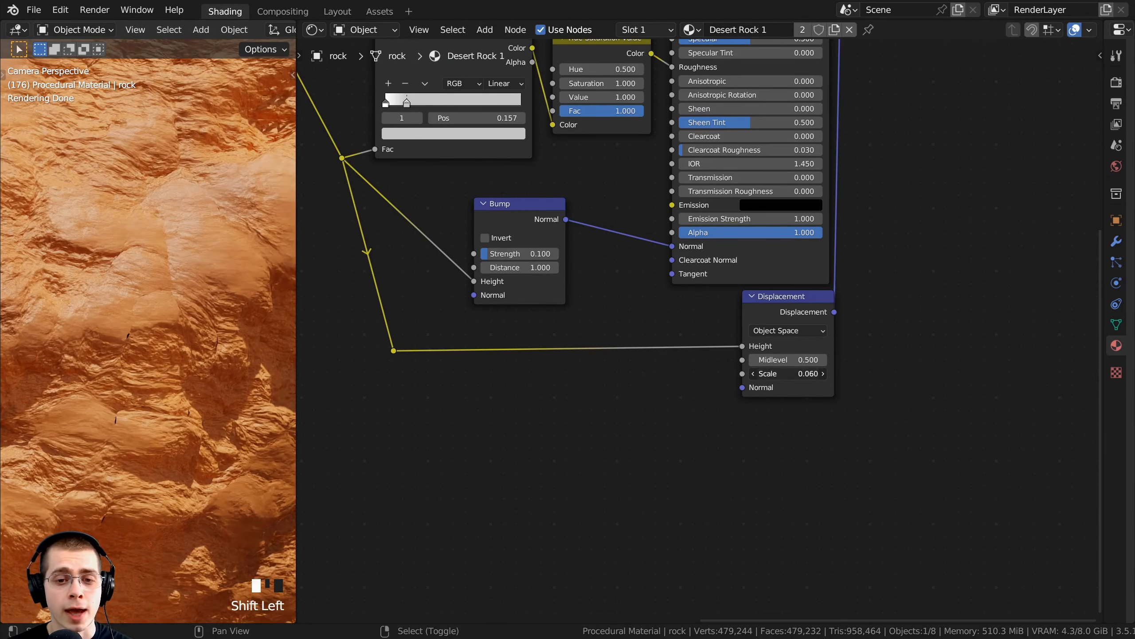
ctrl+scroll(787, 373, down, 6)
mouse_move(778, 360)
shift+mouse_down()
mouse_move(853, 359)
mouse_move(798, 361)
shift+mouse_up()
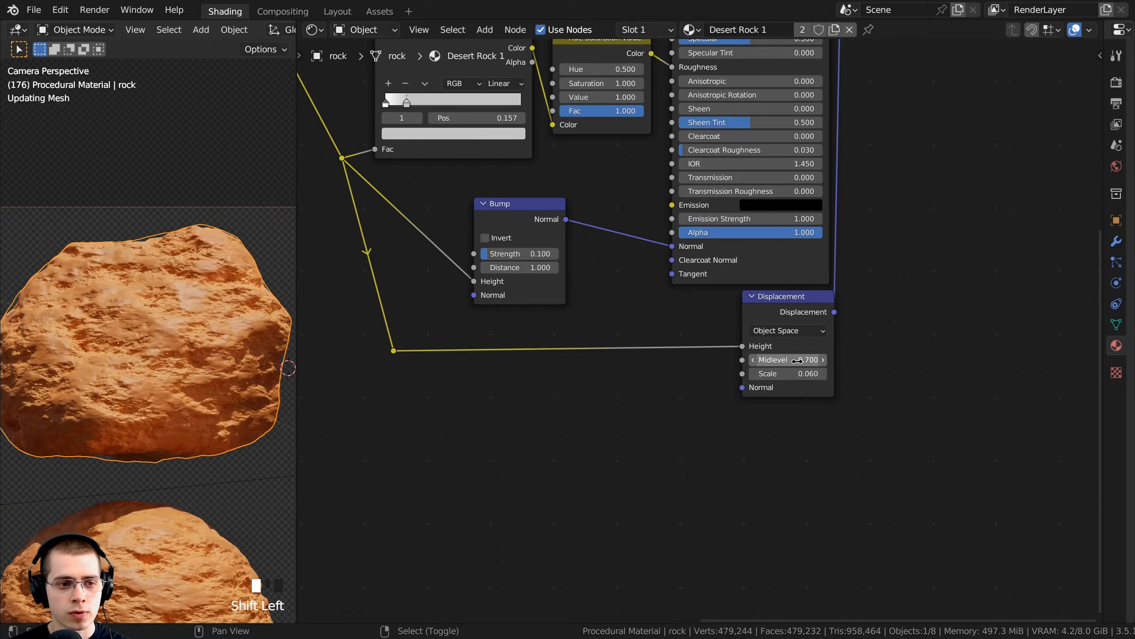
- Examine the rock and the sphere in full with the changed Midlevel and look over the whole node tree
scroll(174, 392, up, 4)
scroll(174, 392, down, 3)
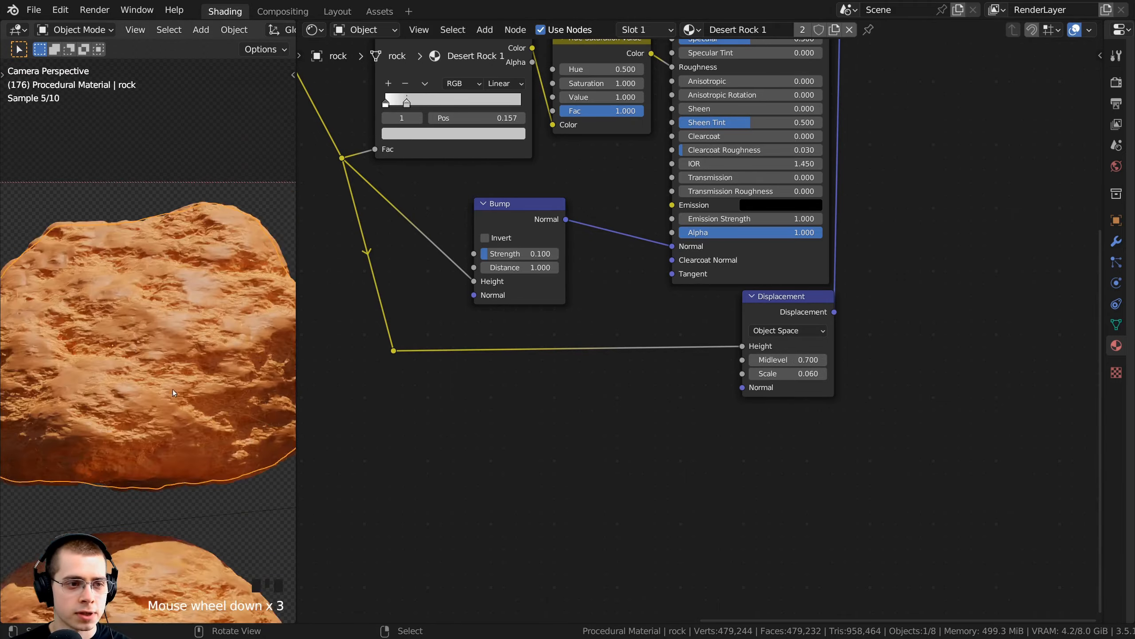
shift+middle_drag(174, 392, 187, 287)
scroll(179, 290, down, 2)
scroll(576, 368, down, 2)
middle_drag(576, 367, 620, 488)
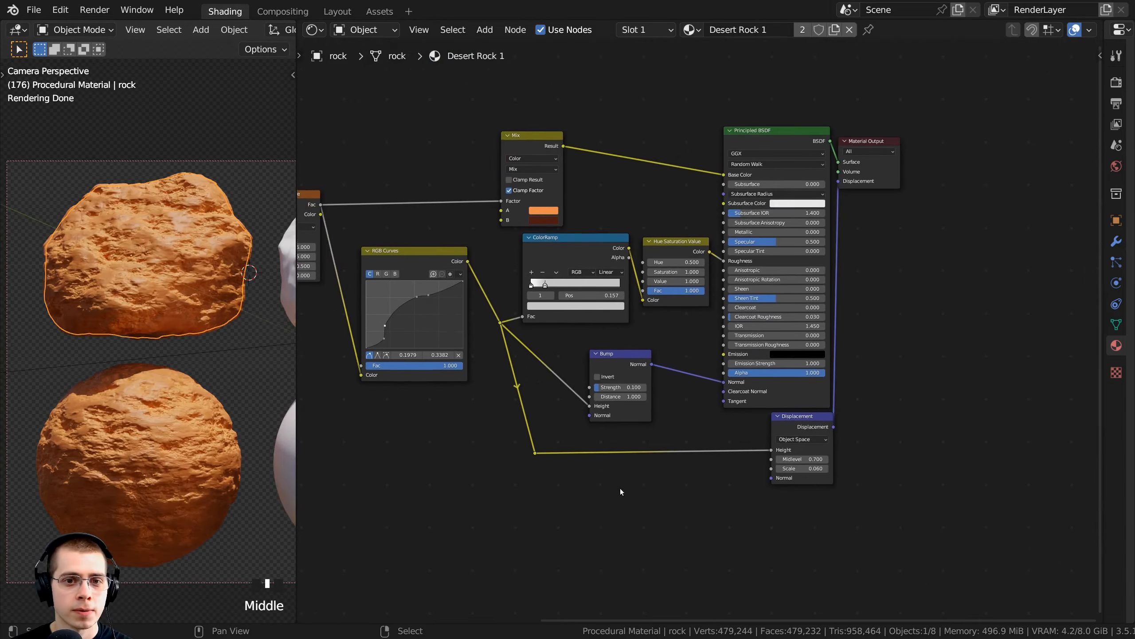
scroll(195, 244, up, 1)
shift+middle_drag(134, 470, 265, 408)
middle_drag(465, 417, 518, 403)
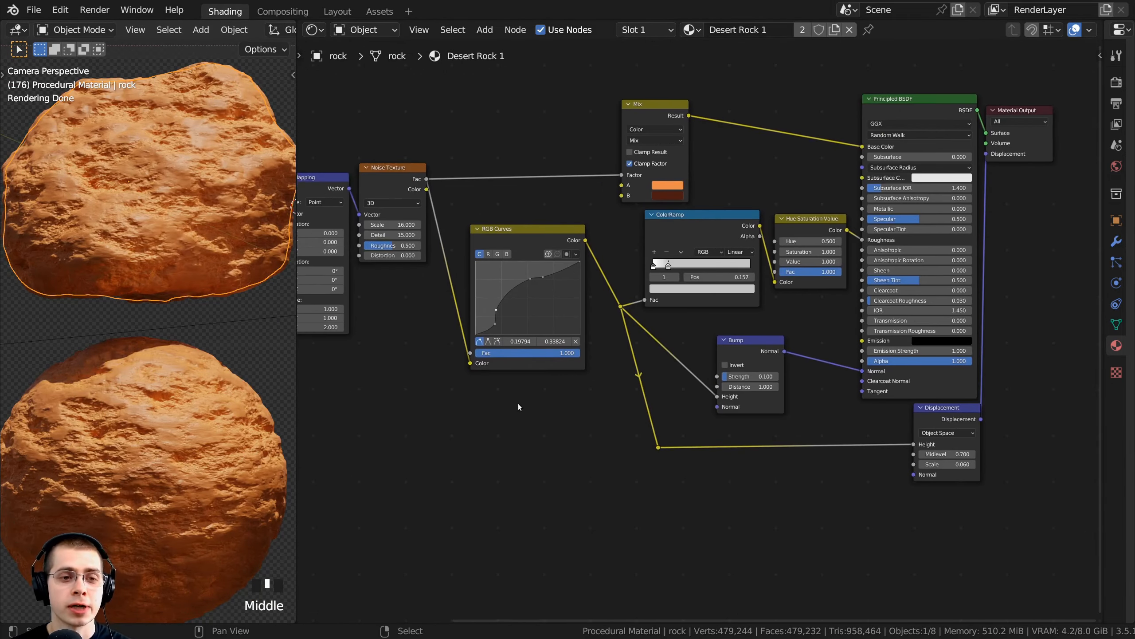
- Add a second Noise Texture driven by the Vector output of the Mapping node beside Texture Coordinate, and preview its output on the objects
middle_drag(403, 391, 725, 412)
scroll(581, 358, up, 2)
key(shift+a)
drag(486, 263, 657, 406)
ctrl+shift+click(700, 338)
- Duplicate the Mapping node of the first Noise Texture and insert the copy before the second Noise Texture, tidying the nodes' positions
click(600, 106)
drag(600, 106, 586, 86)
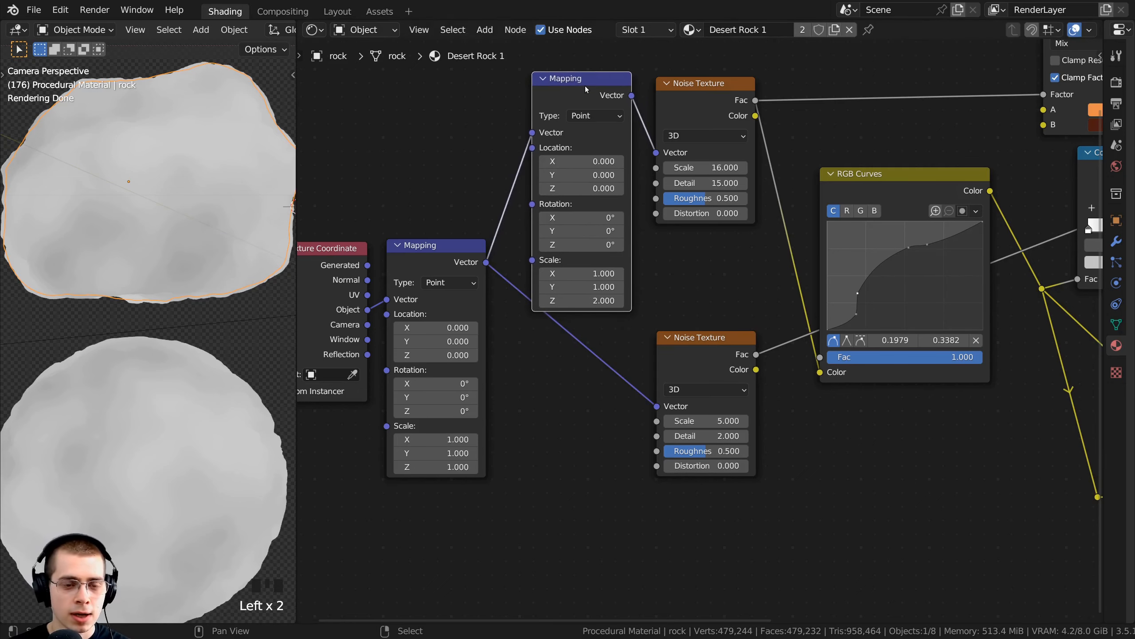
key(shift+d)
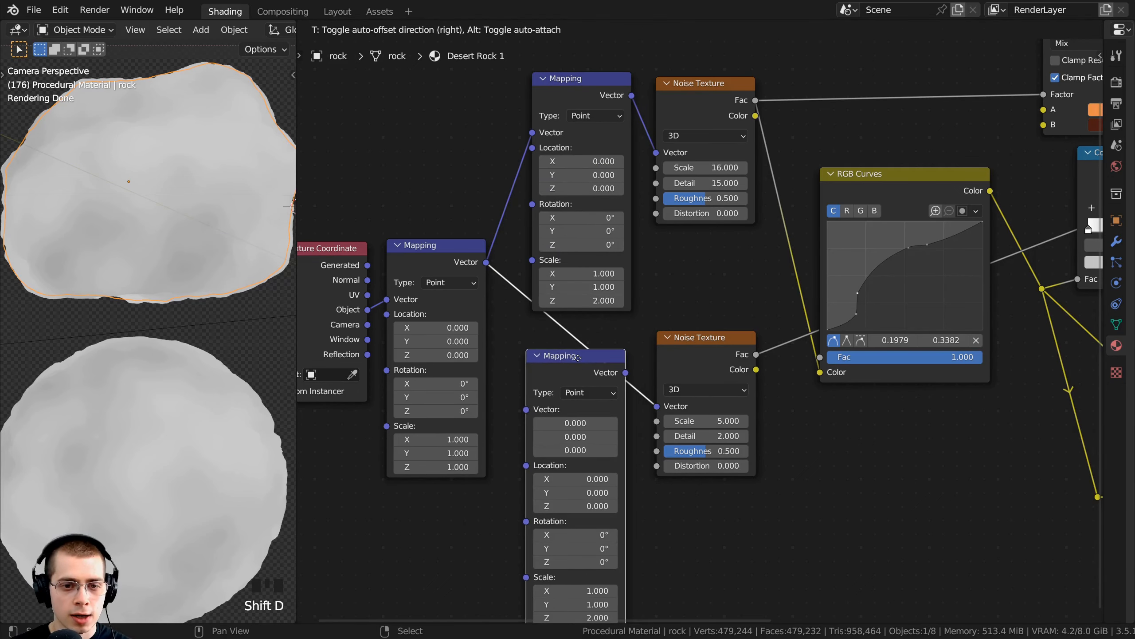
click(581, 354)
click(560, 364)
click(559, 364)
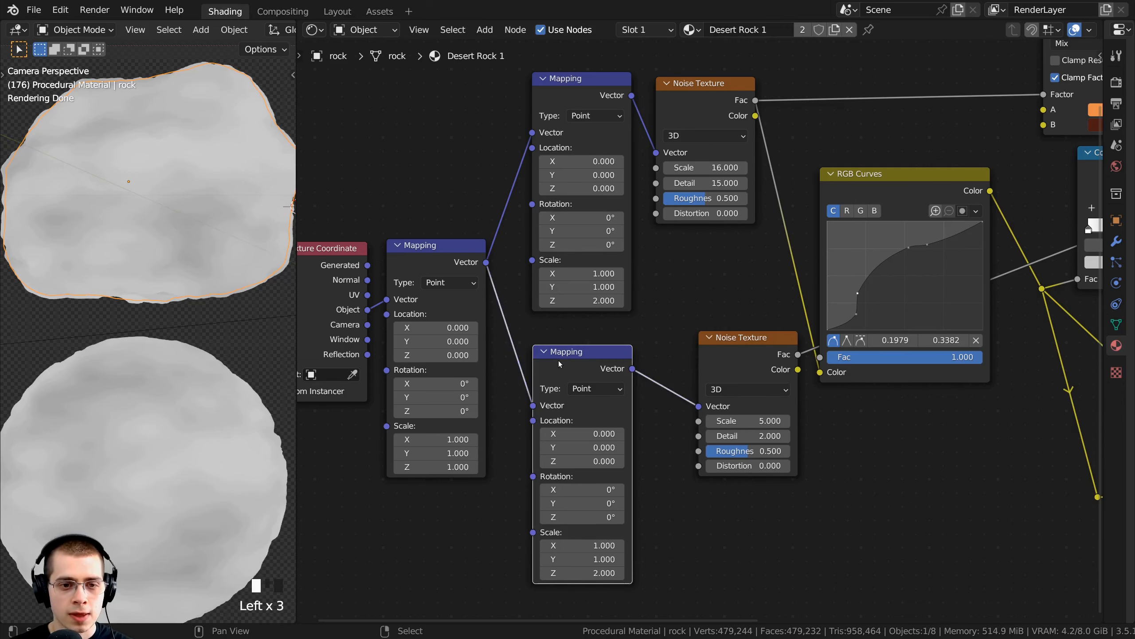
drag(742, 354, 716, 358)
middle_drag(716, 358, 700, 271)
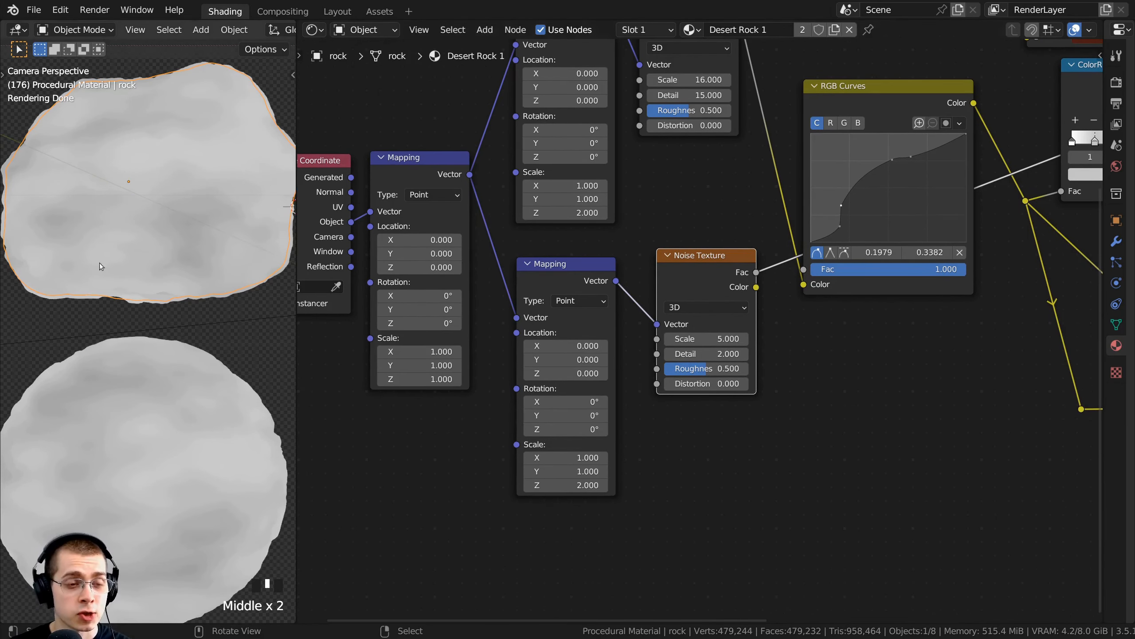
- Set the duplicated Mapping node's Z scale to 10 to stretch the noise into horizontal layers
scroll(112, 215, up, 2)
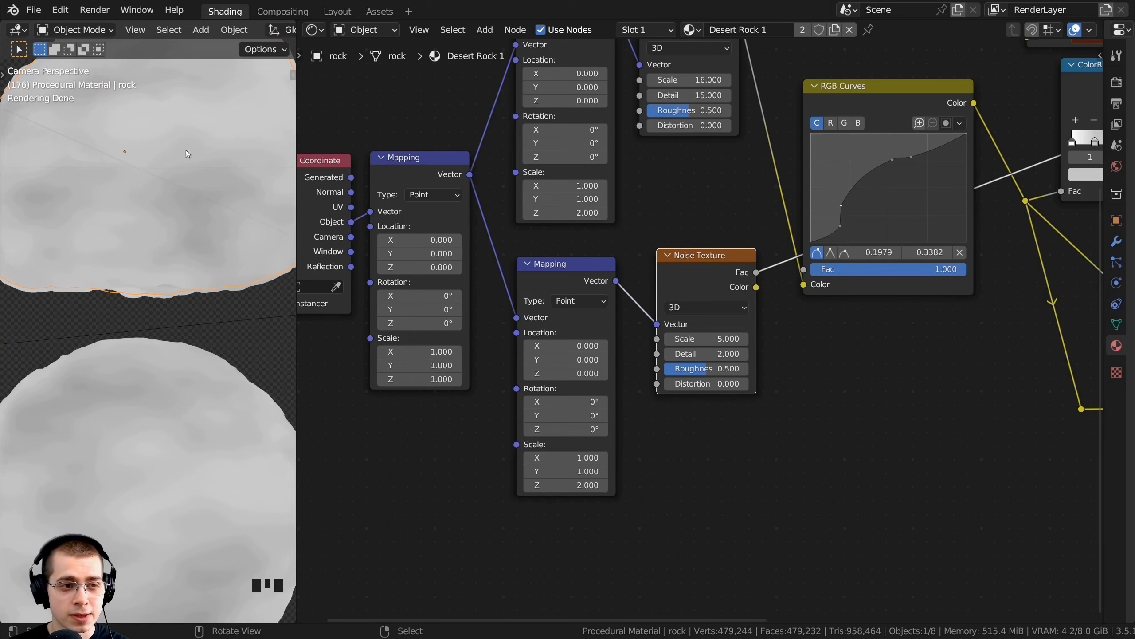
scroll(184, 145, down, 2)
scroll(549, 526, up, 2)
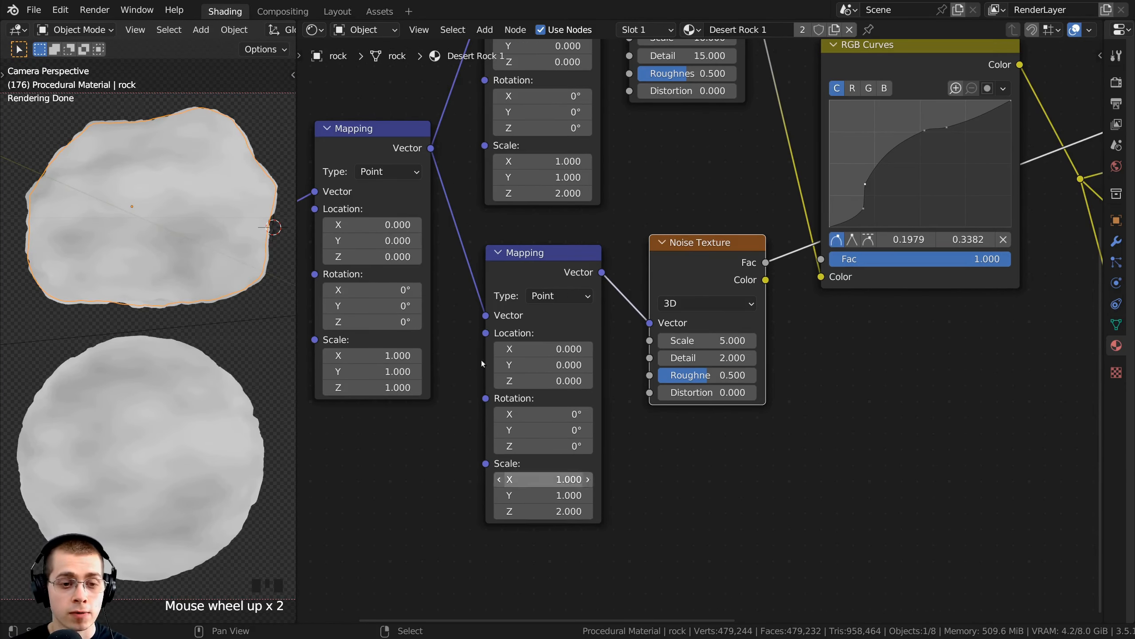
click(553, 512)
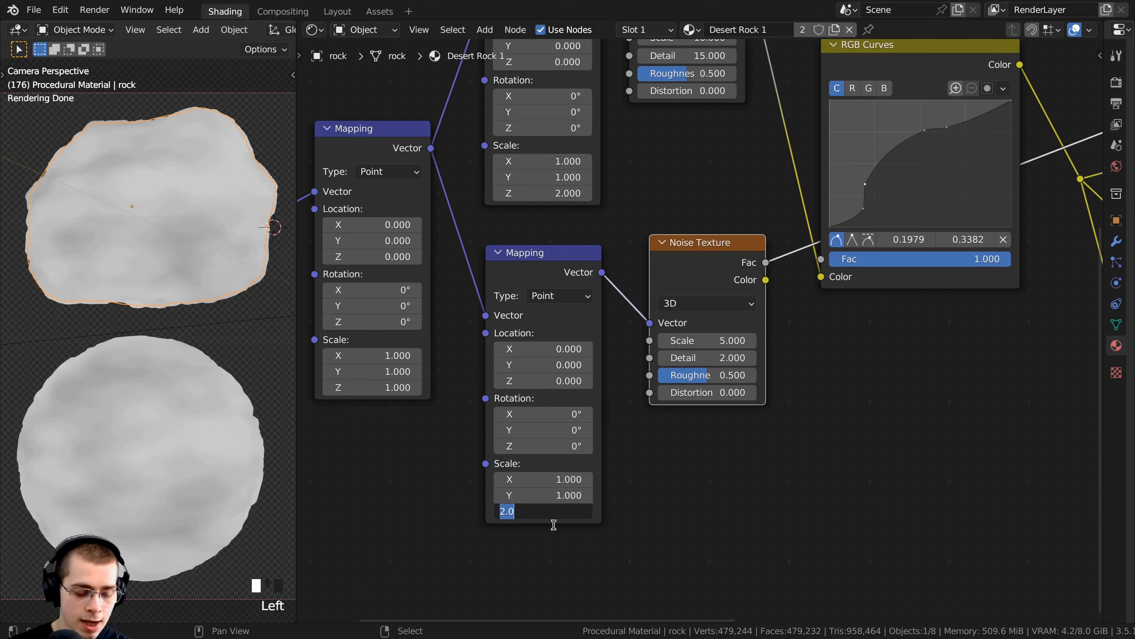
text(10)
key(Return)
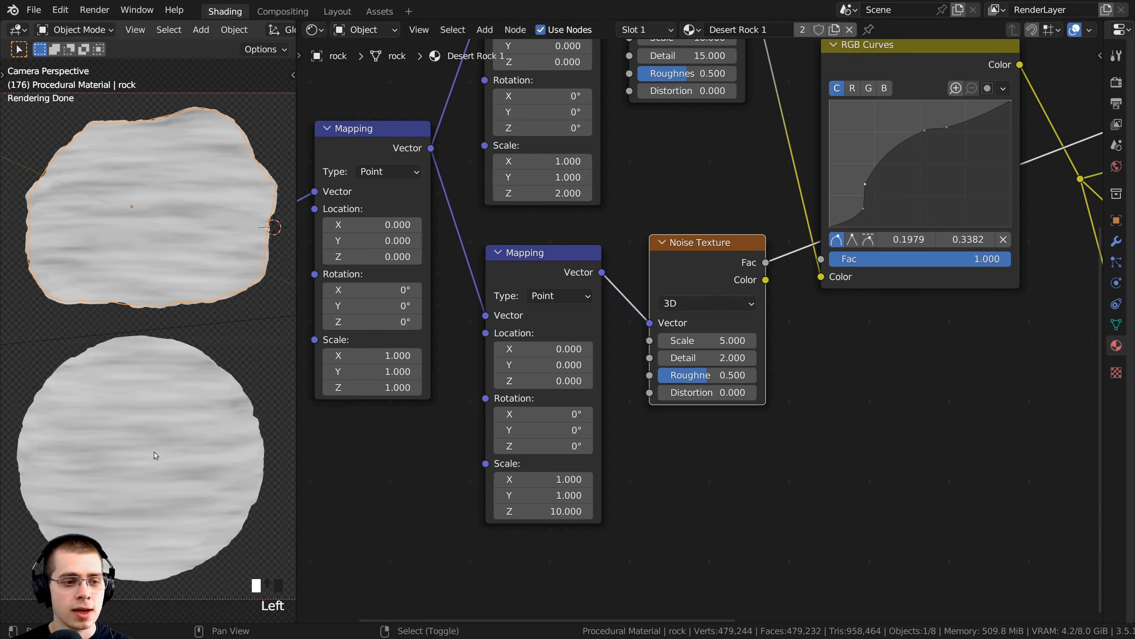
scroll(154, 456, up, 2)
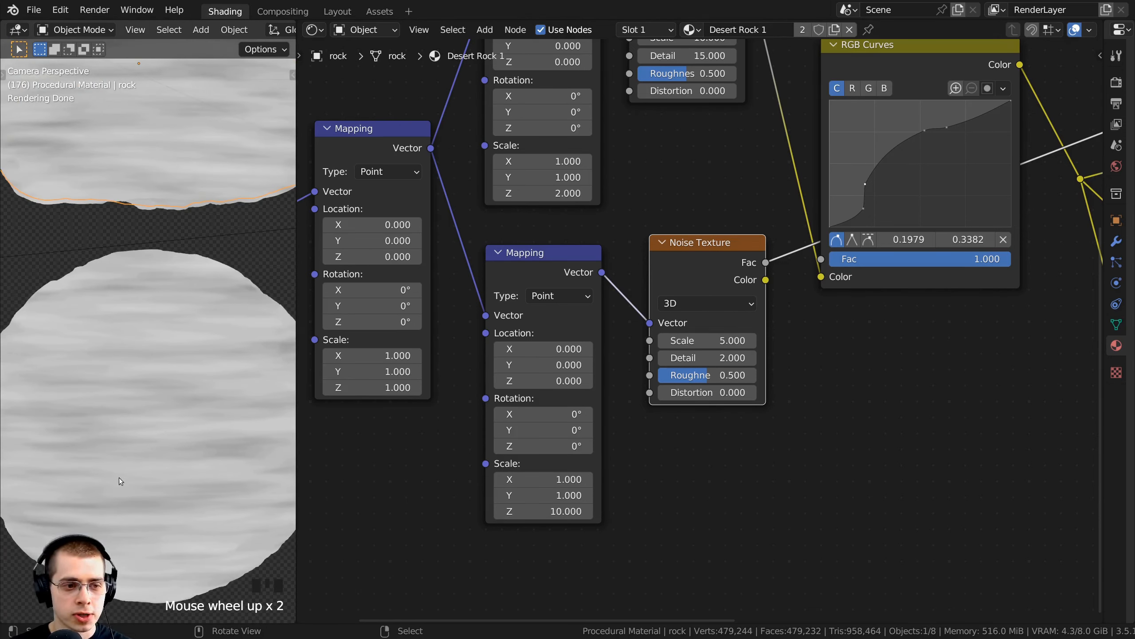
- Move the second Noise Texture closer to its Mapping node and set its Scale to 13
middle_drag(691, 266, 625, 275)
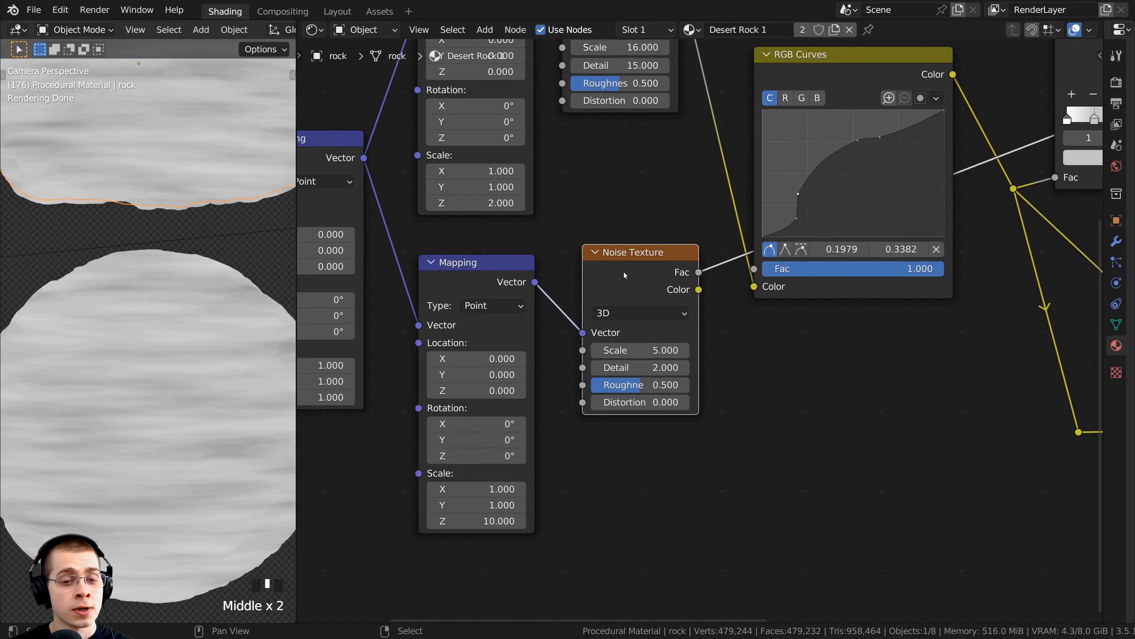
drag(625, 275, 602, 273)
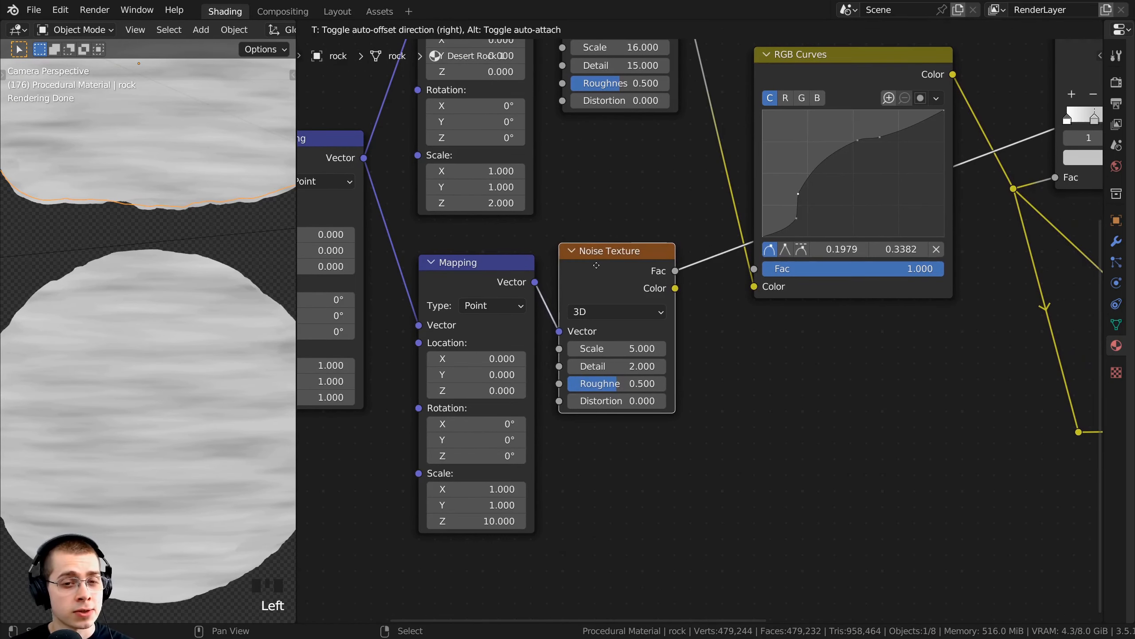
click(614, 350)
text(13)
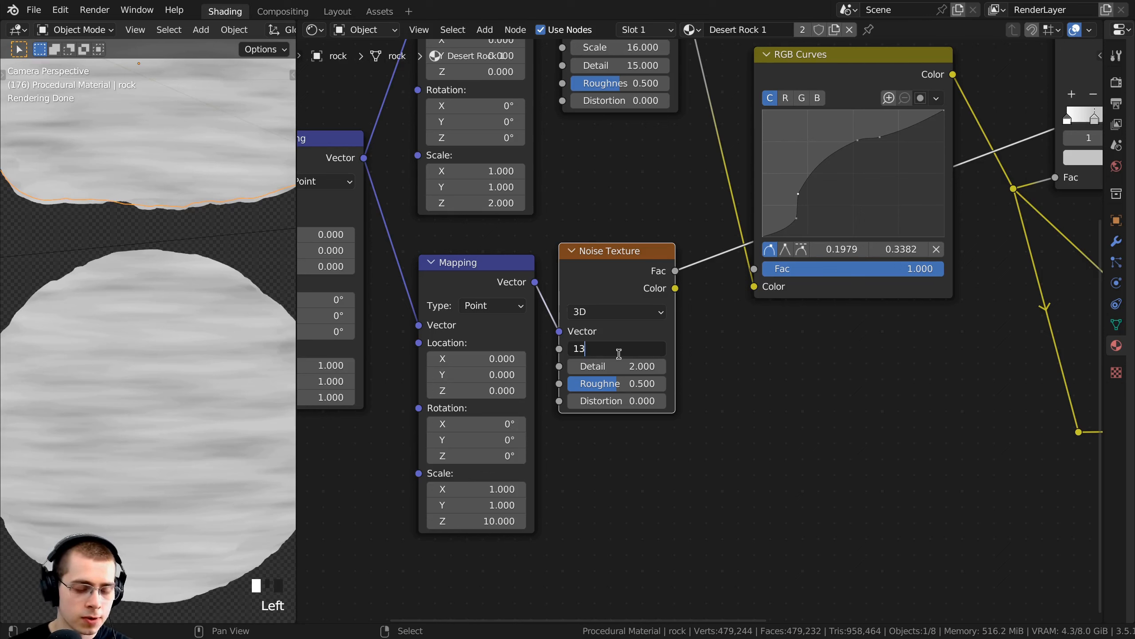
key(Return)
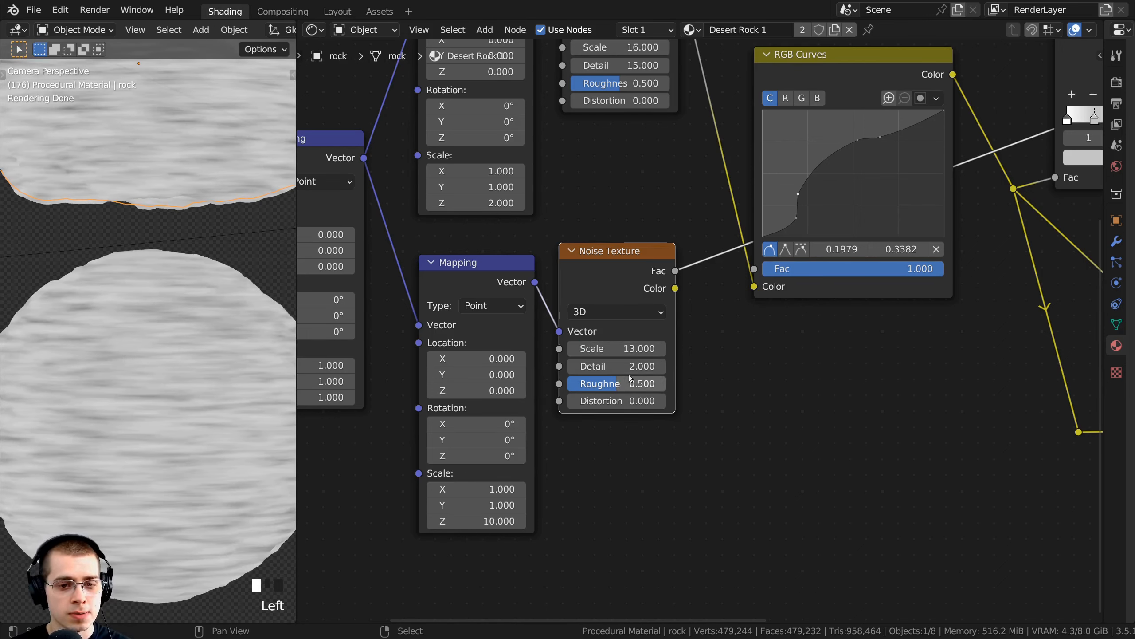
- Set the second Noise Texture's Detail to 15 and its Roughness to 0.8
click(631, 370)
text(15)
key(Return)
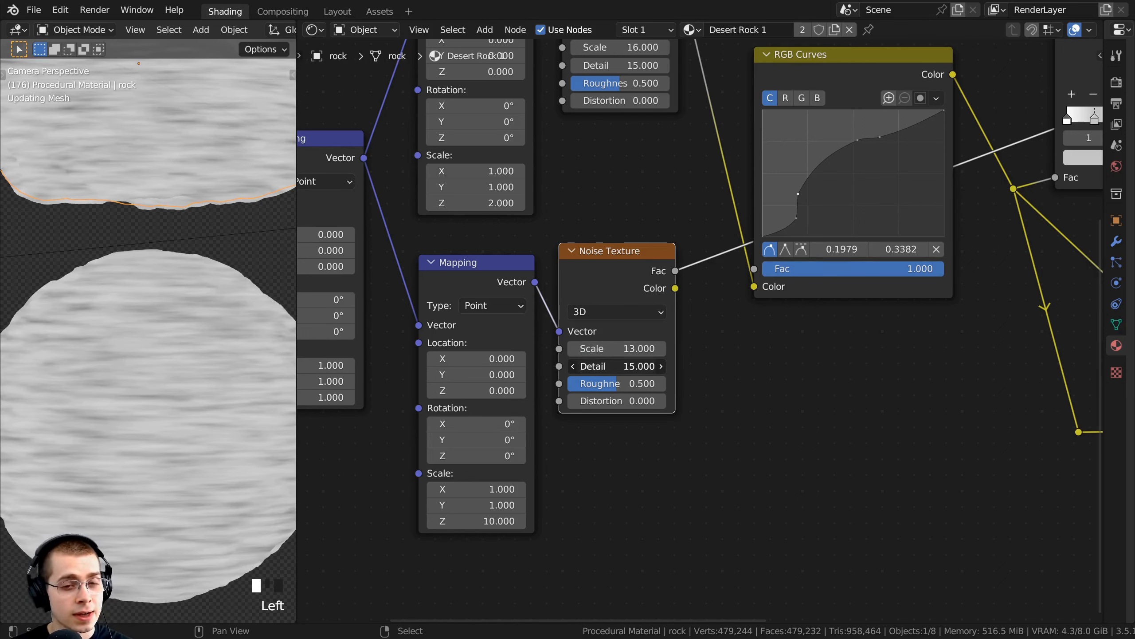
double_click(622, 393)
text(0.8)
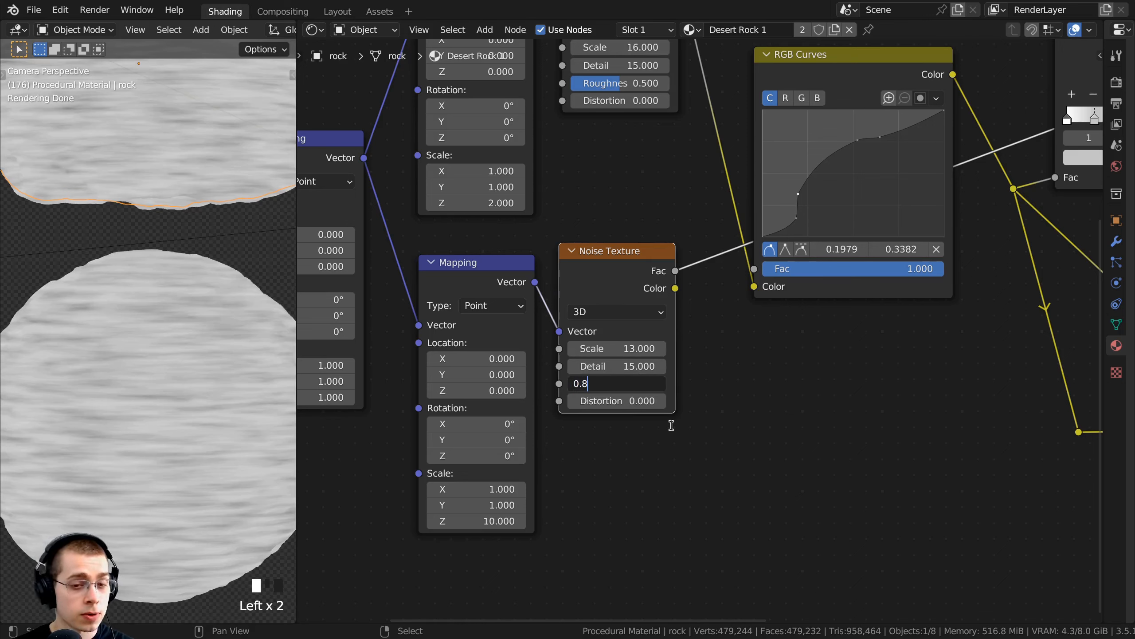
key(Return)
scroll(697, 349, up, 1)
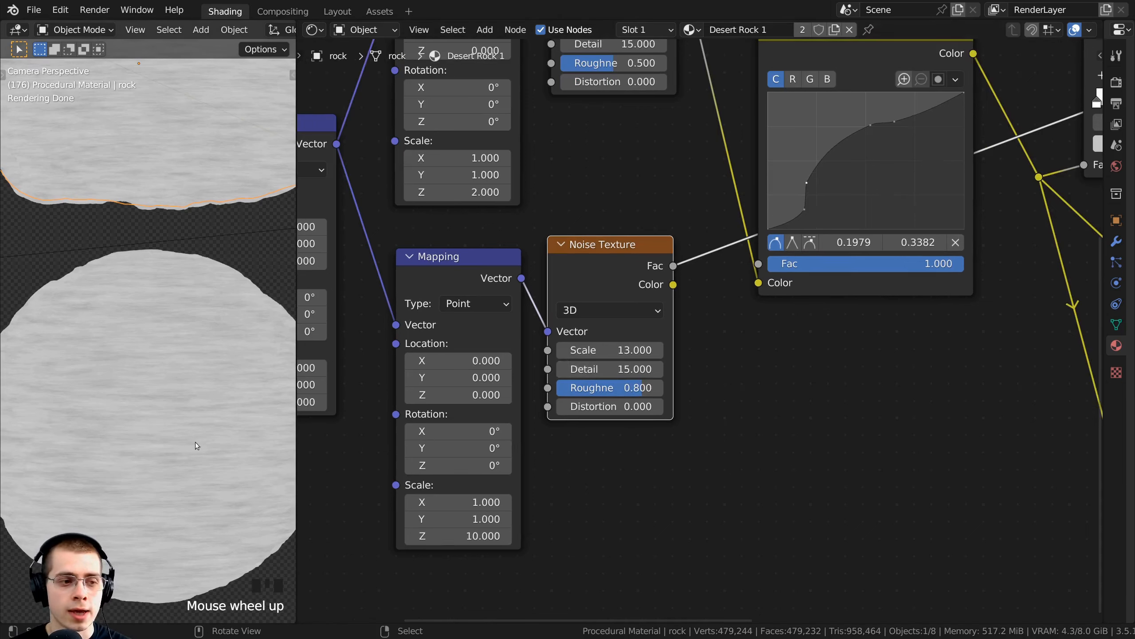
- Set the second Noise Texture's Distortion to 0.4 and inspect the layered pattern on both rock objects
click(634, 409)
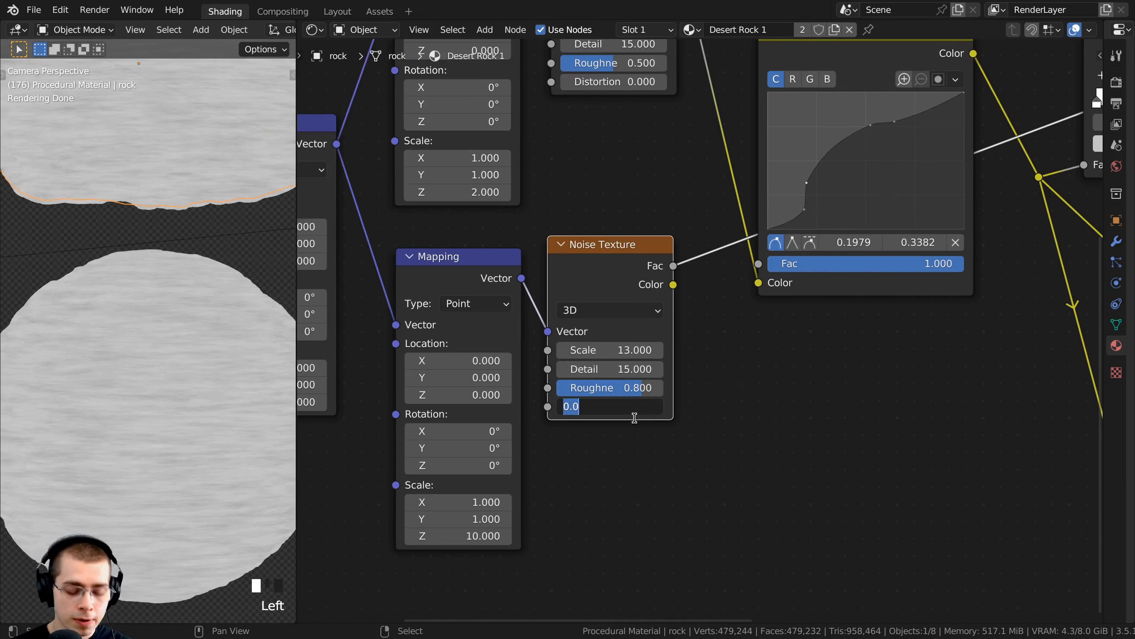
text(0.4)
key(Return)
scroll(192, 339, down, 3)
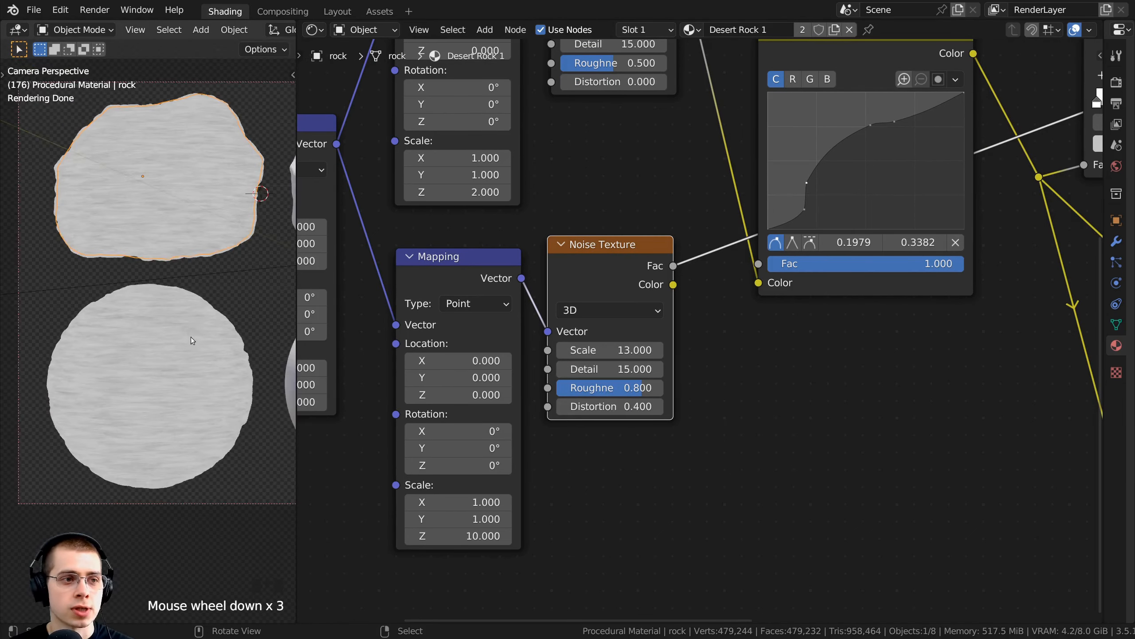
shift+middle_drag(190, 338, 165, 308)
scroll(138, 179, up, 6)
scroll(153, 219, down, 5)
shift+middle_drag(152, 219, 167, 371)
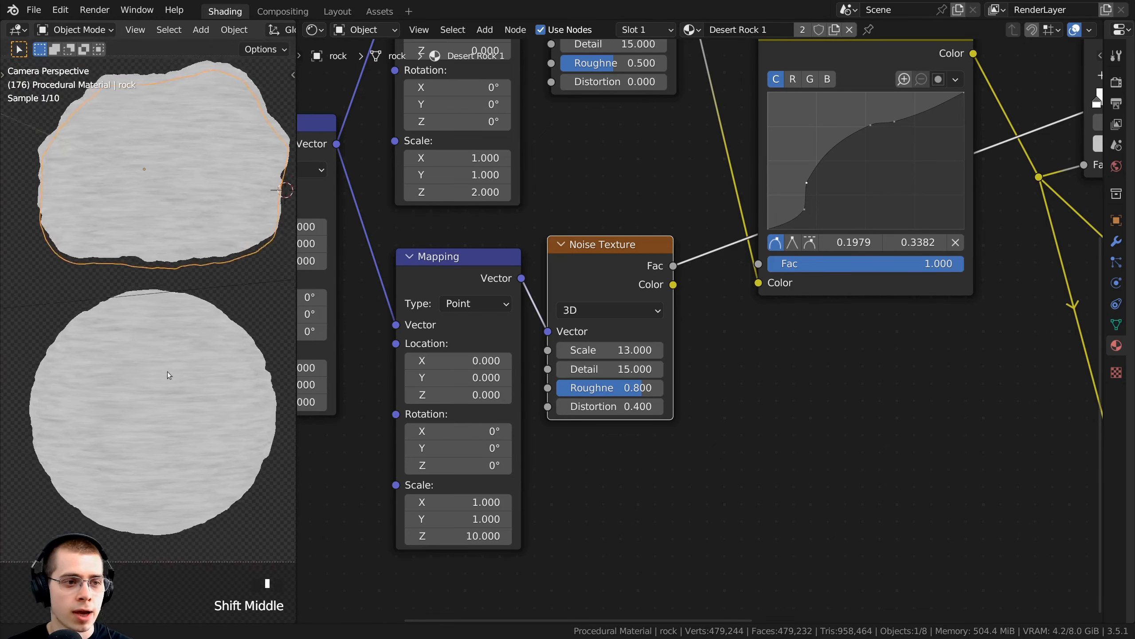
scroll(161, 212, up, 1)
shift+middle_drag(160, 212, 146, 180)
scroll(726, 381, down, 5)
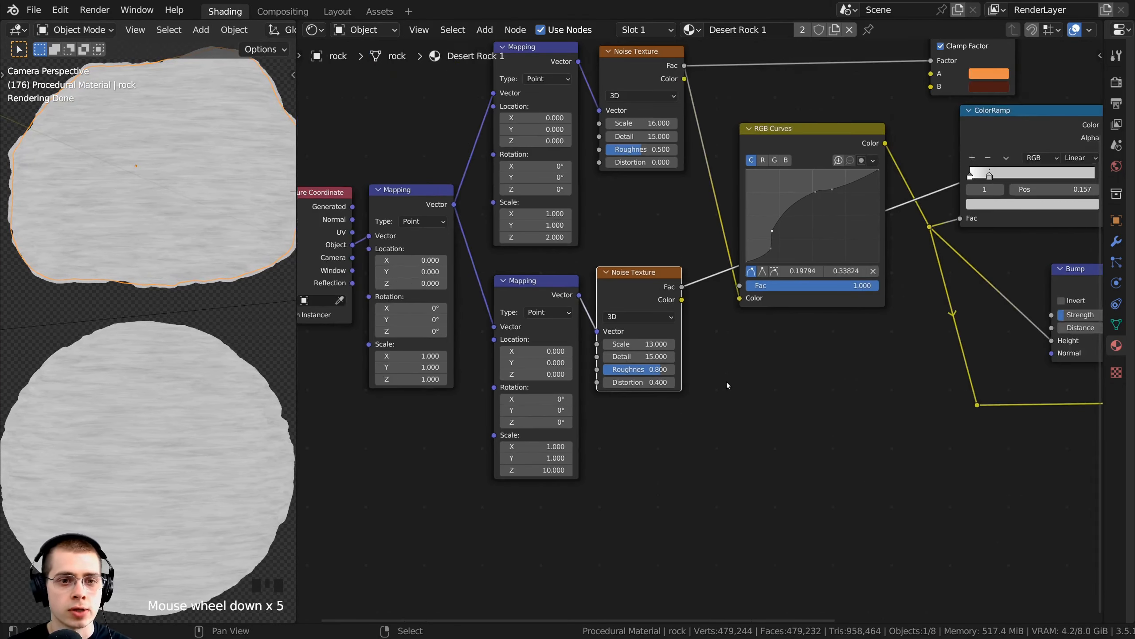
- Feed the second Noise Texture's Fac output into a duplicate of the ColorRamp, reset to its default black-to-white gradient
middle_drag(727, 381, 637, 437)
scroll(637, 436, up, 3)
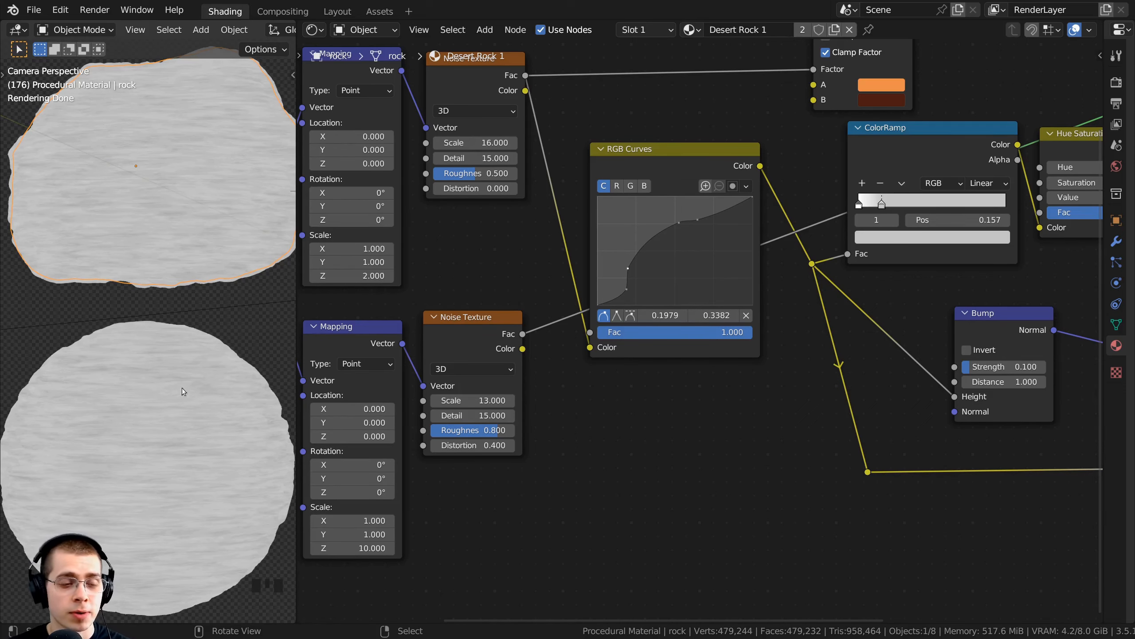
middle_drag(566, 371, 575, 345)
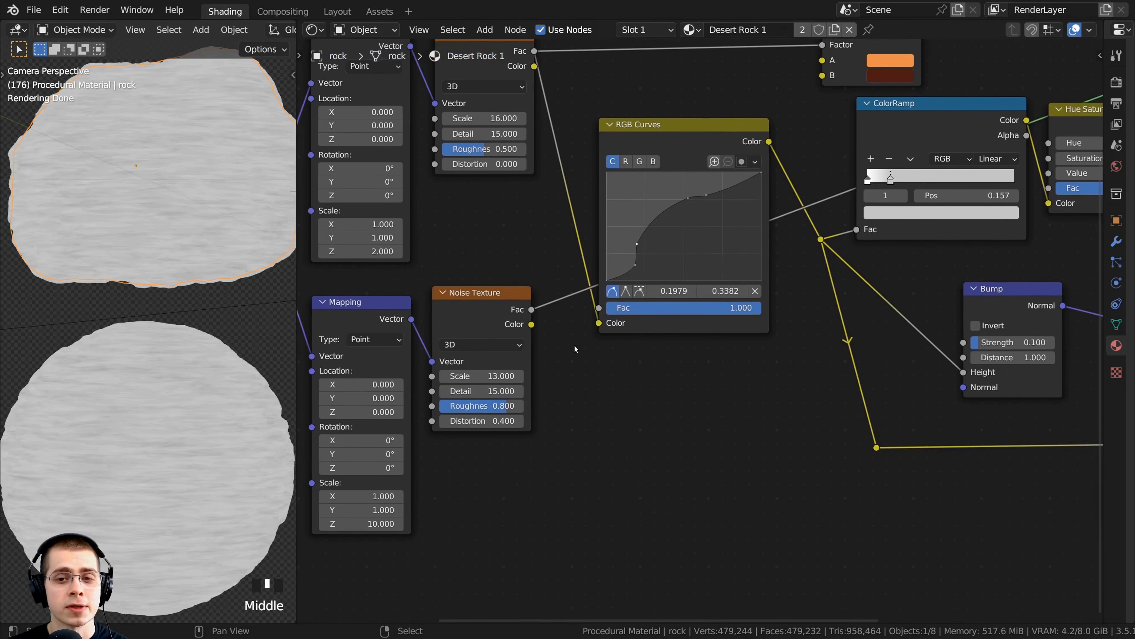
right_click(952, 144)
key(shift+d)
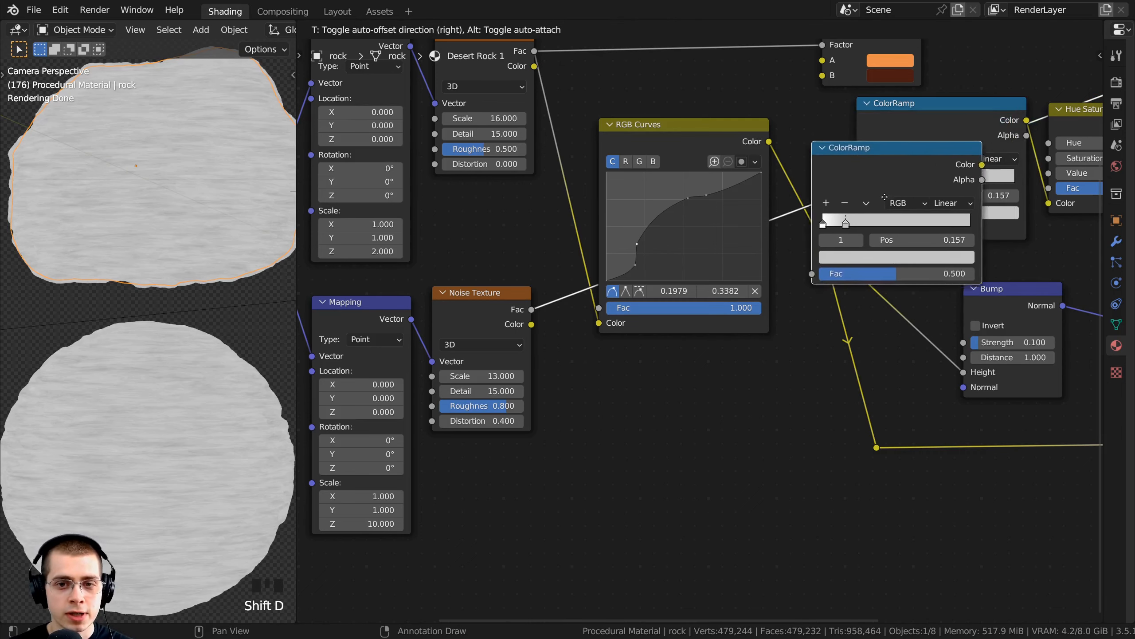
click(654, 427)
drag(655, 427, 618, 462)
key(BackSpace)
scroll(797, 409, down, 6)
scroll(699, 329, up, 4)
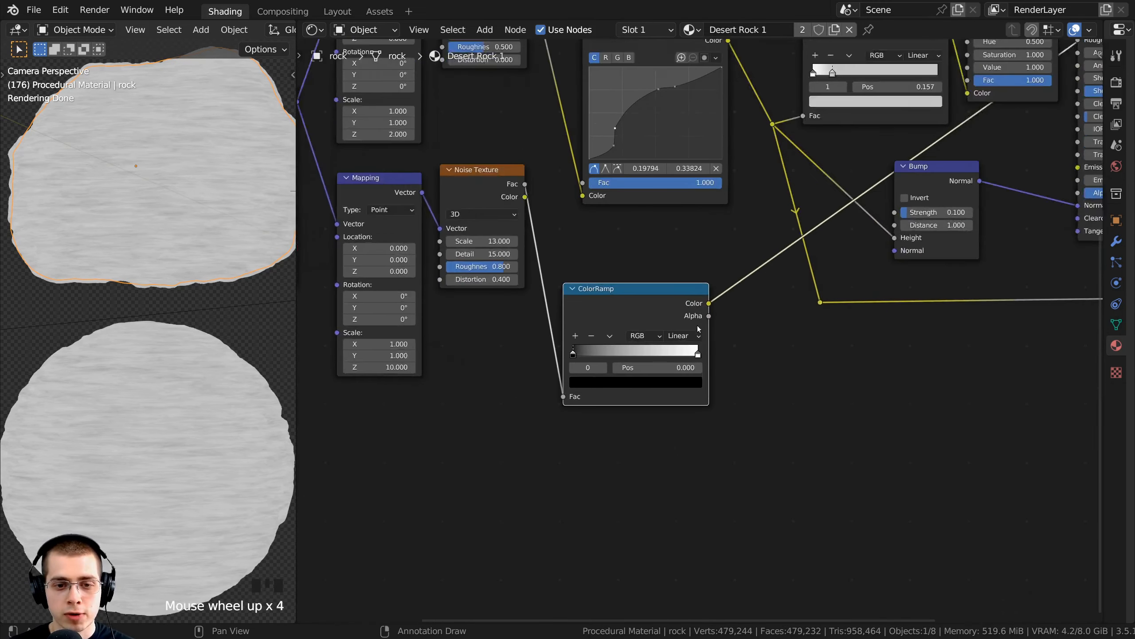
- Preview the duplicated ColorRamp's Color output and position the node directly below RGB Curves
scroll(699, 328, up, 1)
ctrl+shift+click(617, 313)
ctrl+shift+click(617, 313)
ctrl+shift+click(617, 313)
drag(601, 294, 600, 227)
middle_drag(601, 226, 591, 371)
drag(591, 371, 607, 360)
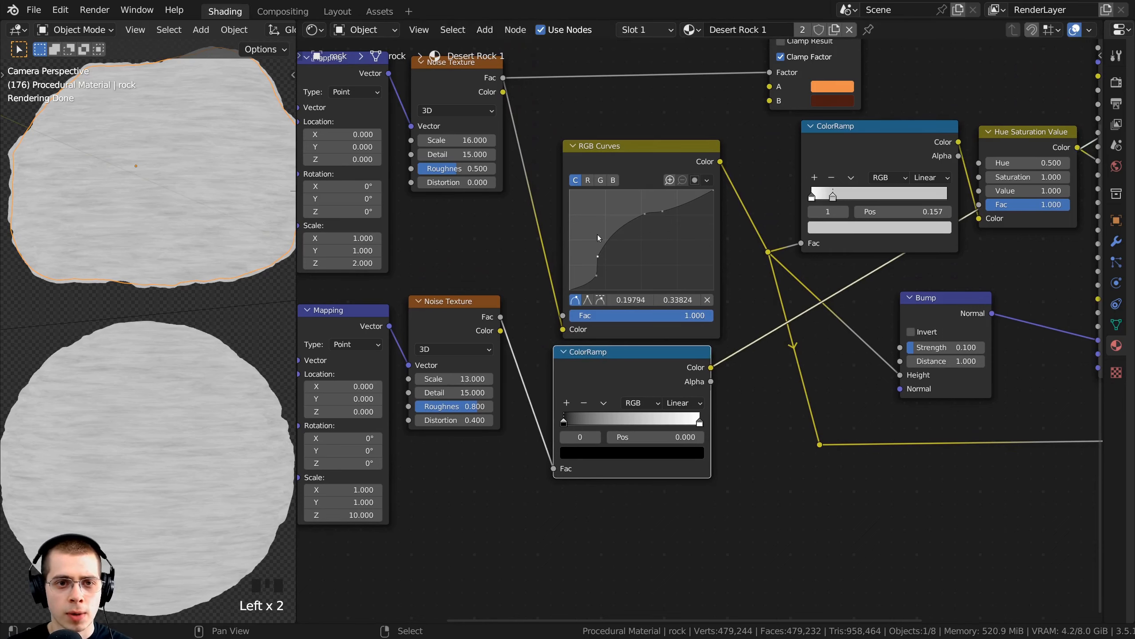
- Set the colour of the new ColorRamp's first stop to the grey hex A6A6A6
scroll(589, 352, up, 2)
middle_drag(396, 307, 458, 306)
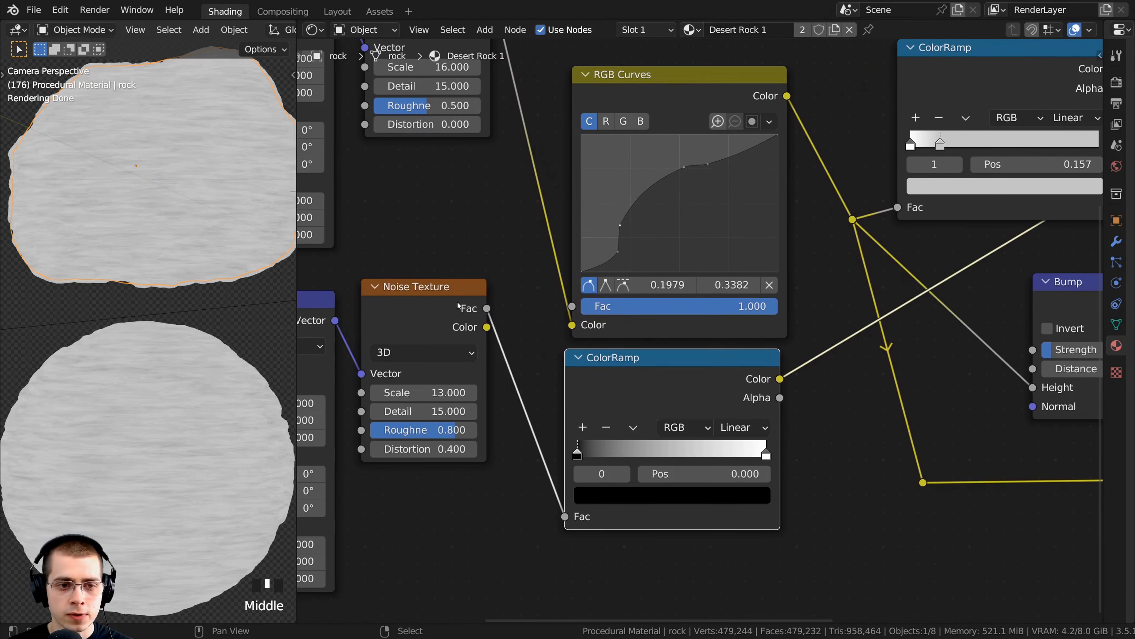
scroll(605, 379, up, 1)
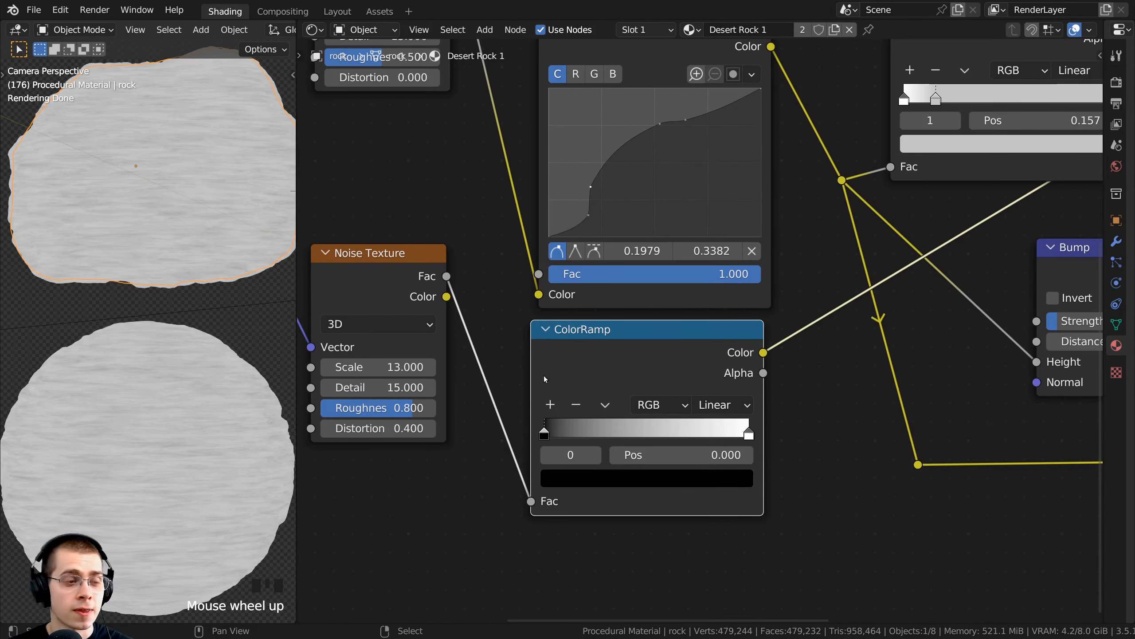
middle_drag(605, 379, 624, 338)
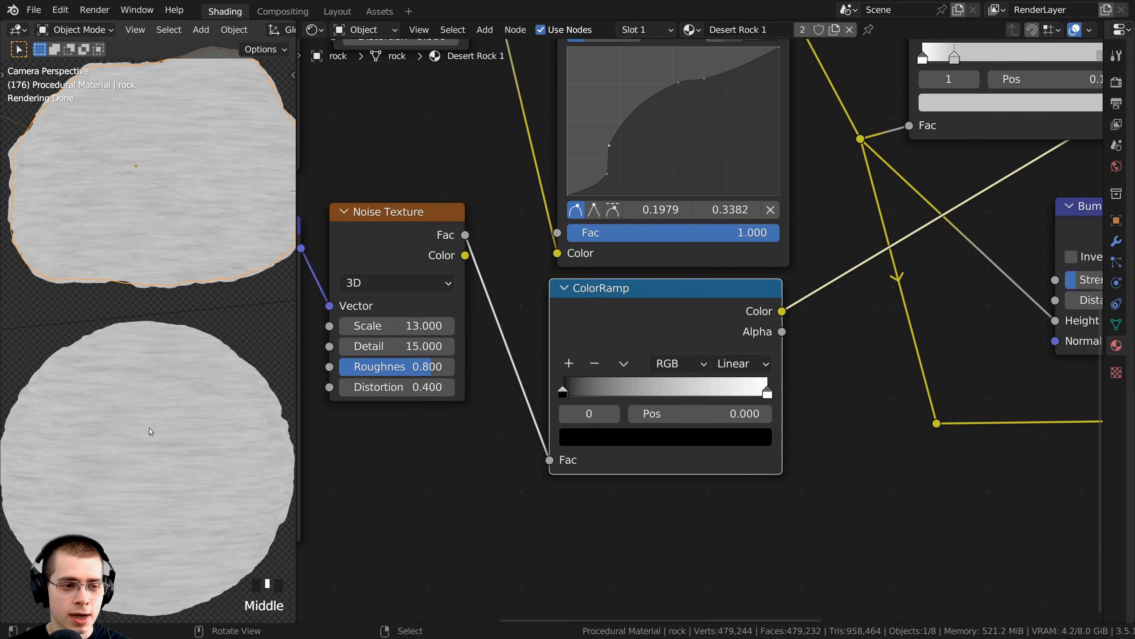
scroll(196, 400, up, 3)
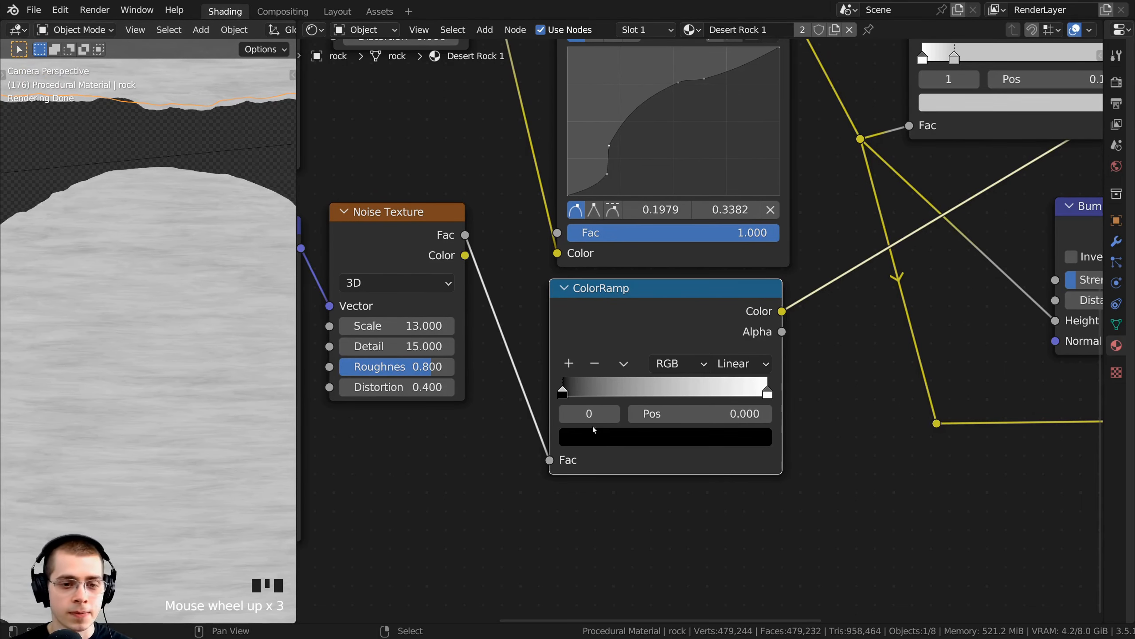
scroll(554, 374, up, 1)
scroll(554, 375, down, 1)
middle_drag(611, 436, 606, 454)
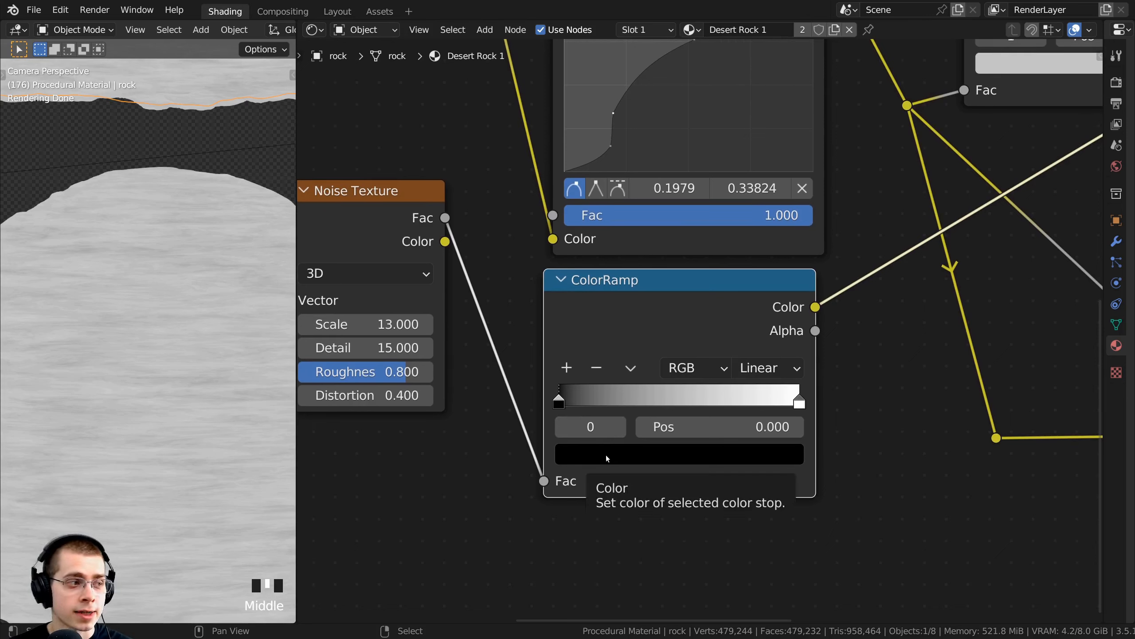
click(606, 455)
drag(743, 299, 742, 179)
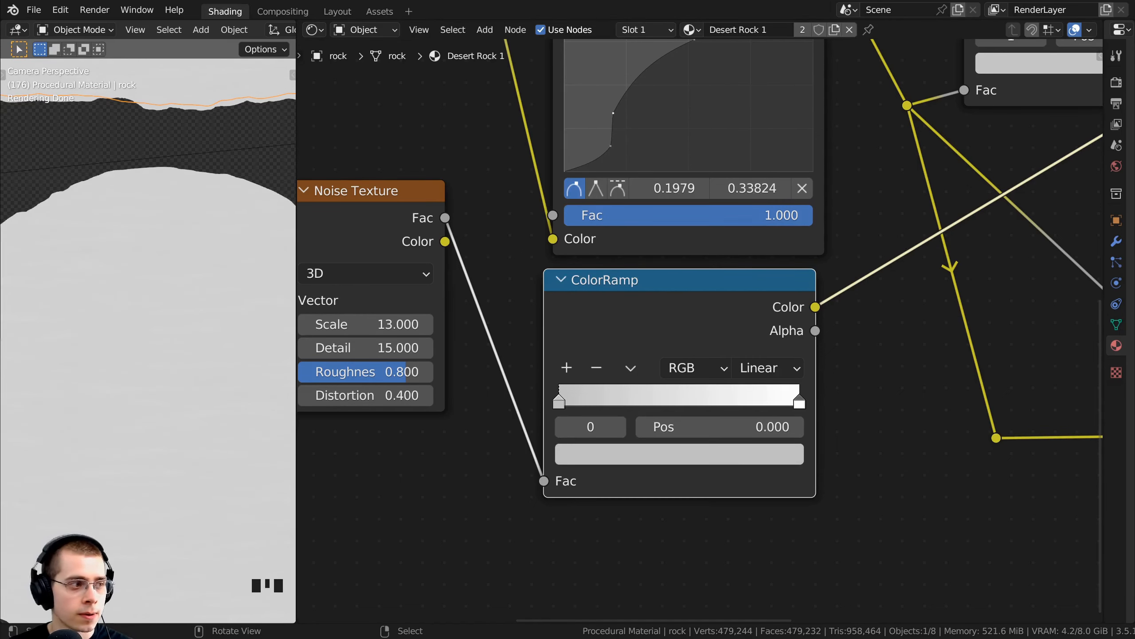
scroll(655, 463, up, 1)
click(655, 463)
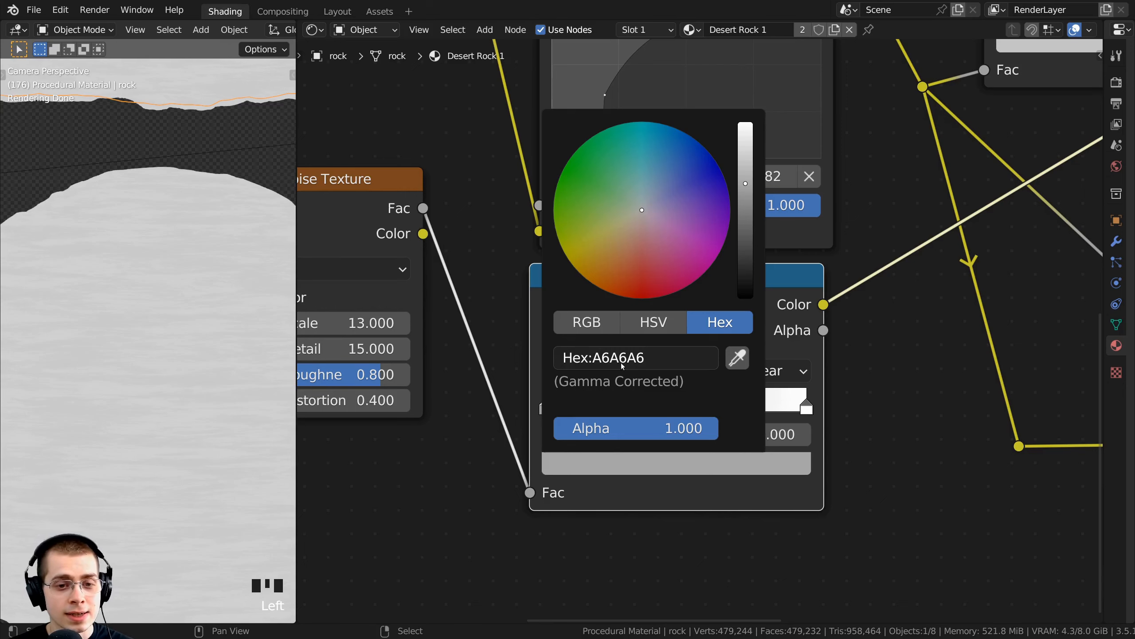
middle_drag(735, 495, 756, 491)
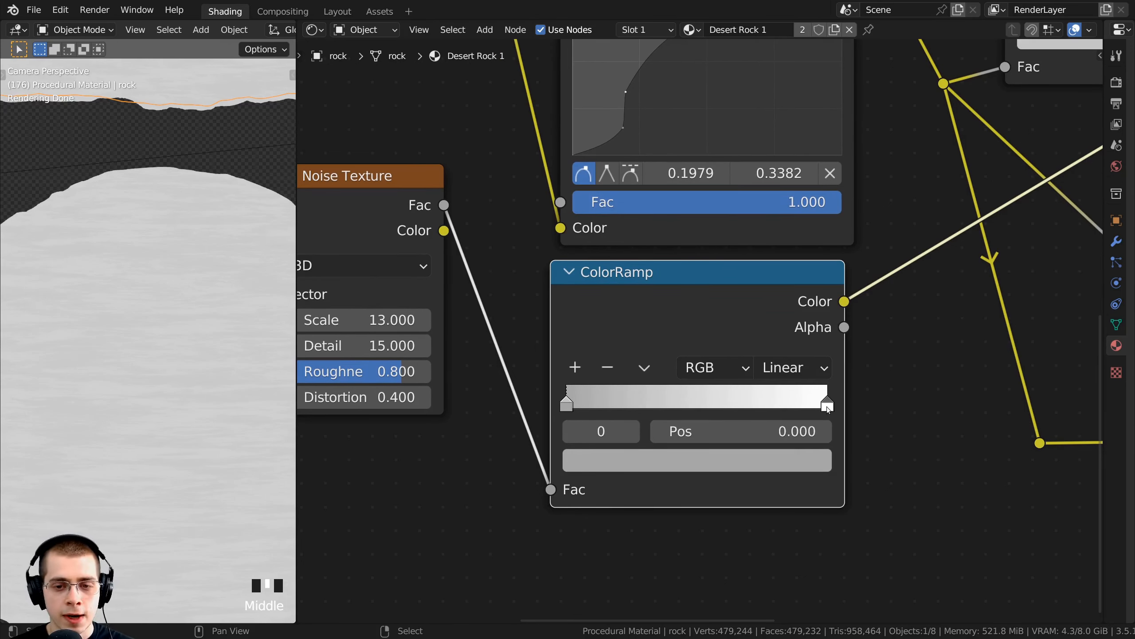
- Move the new ColorRamp's white stop to position 0.260 and add a third stop at about 0.344
drag(827, 406, 629, 407)
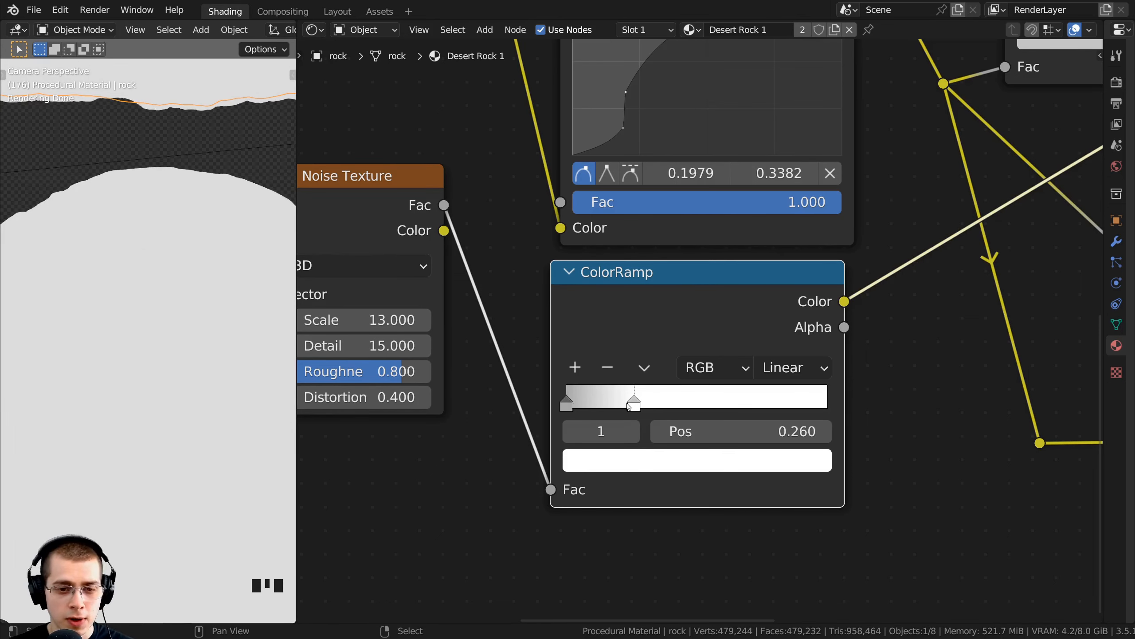
middle_drag(635, 477, 638, 468)
scroll(661, 373, up, 1)
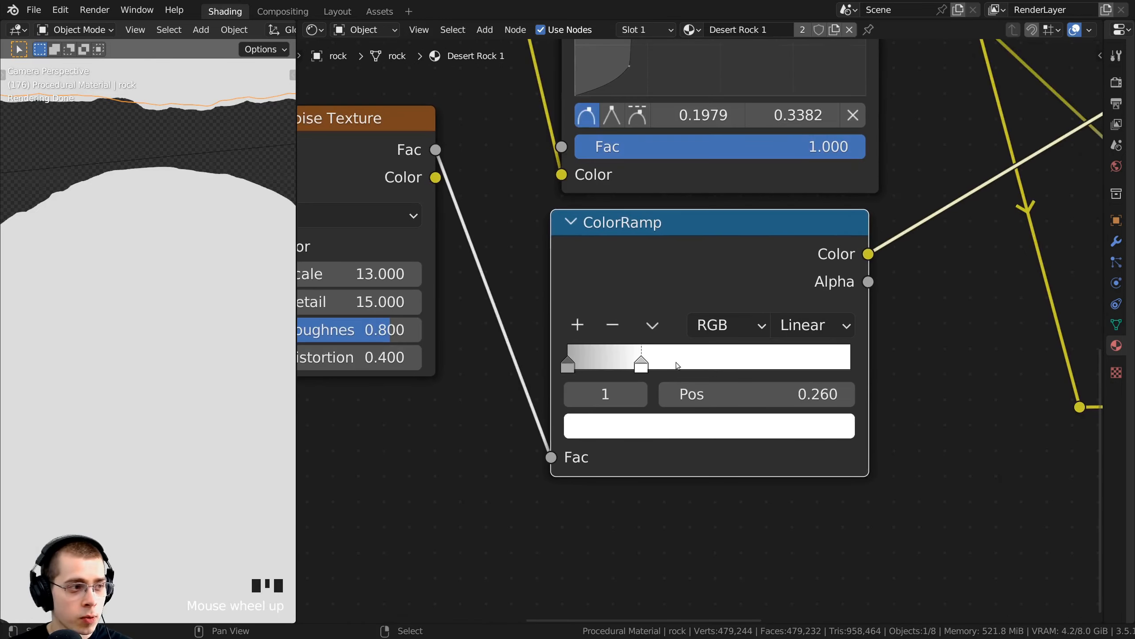
ctrl+click(665, 362)
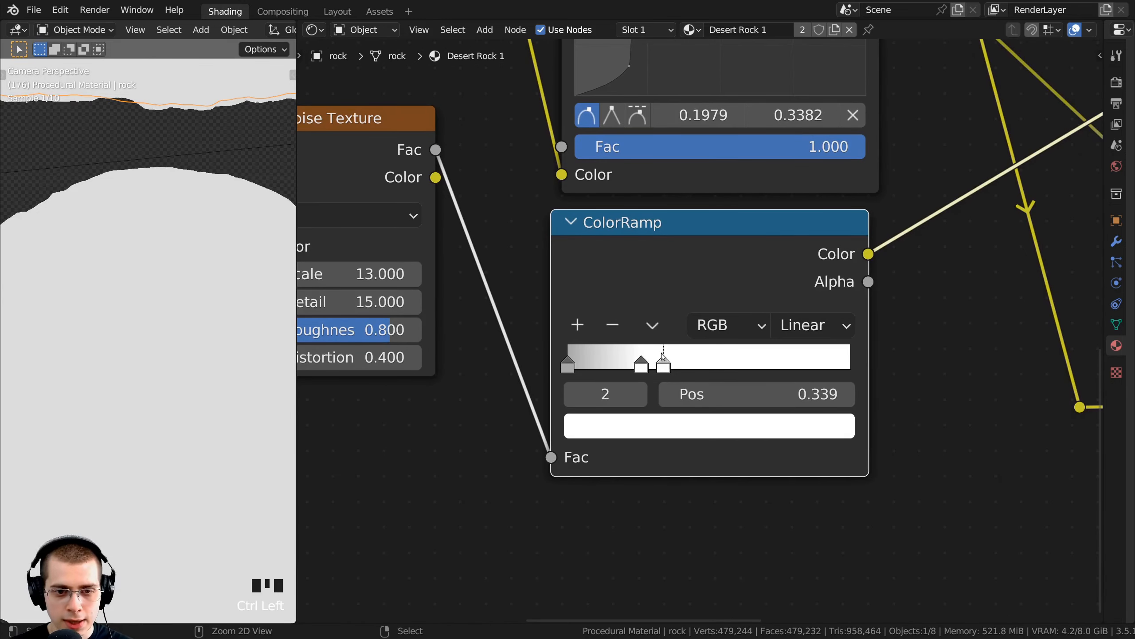
drag(666, 363, 667, 363)
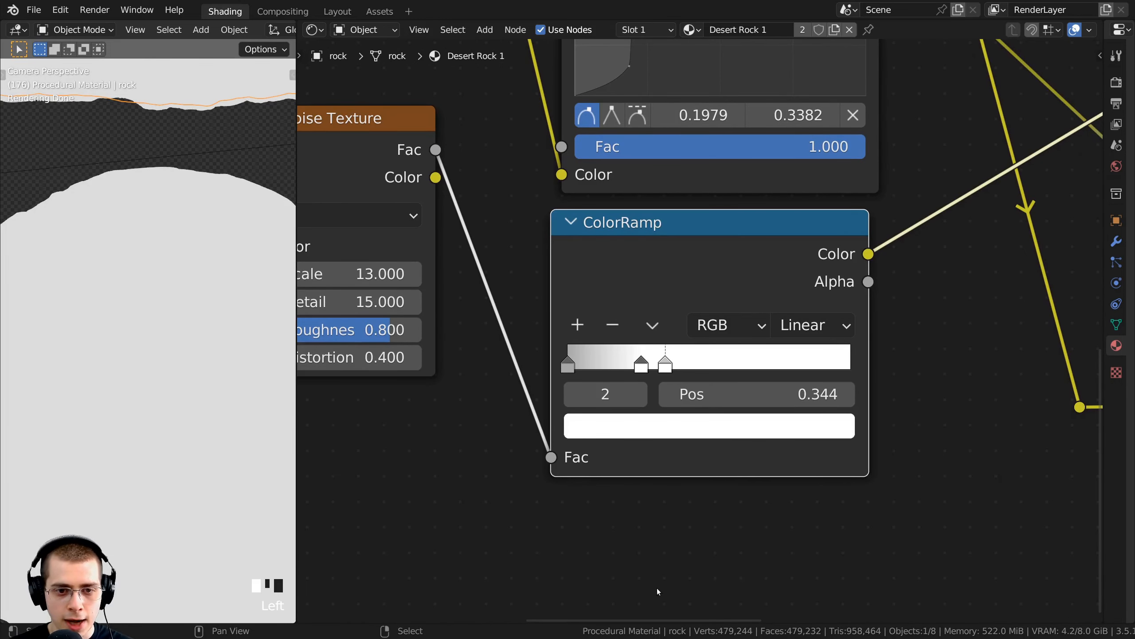
- Set the third stop's colour to hex A6A6A6 and settle the white second stop at position 0.270
click(648, 432)
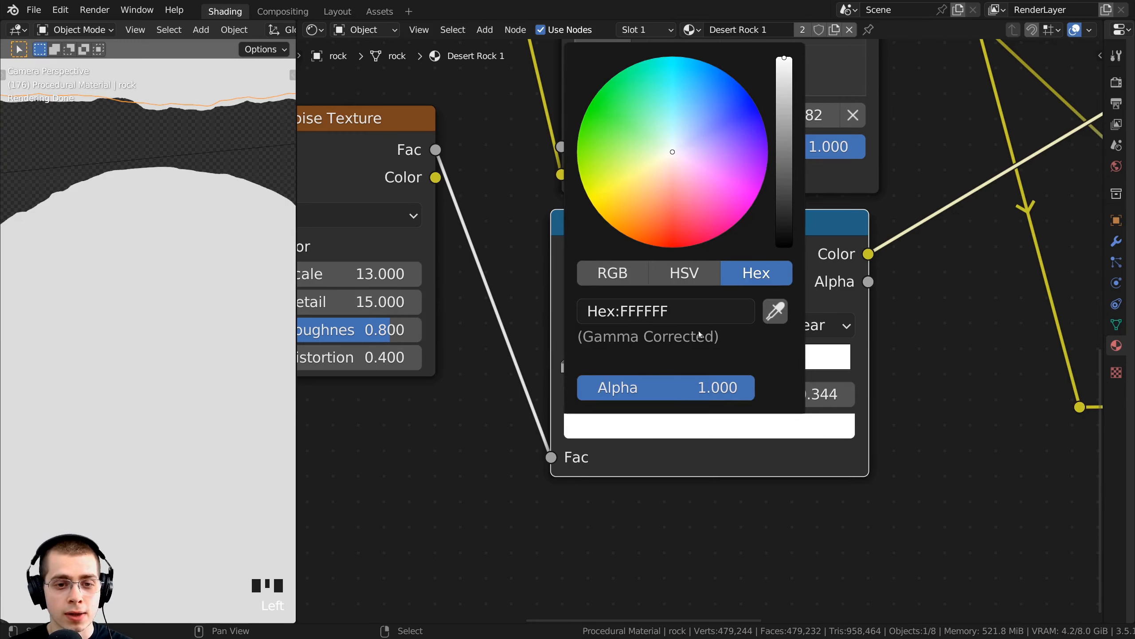
click(662, 311)
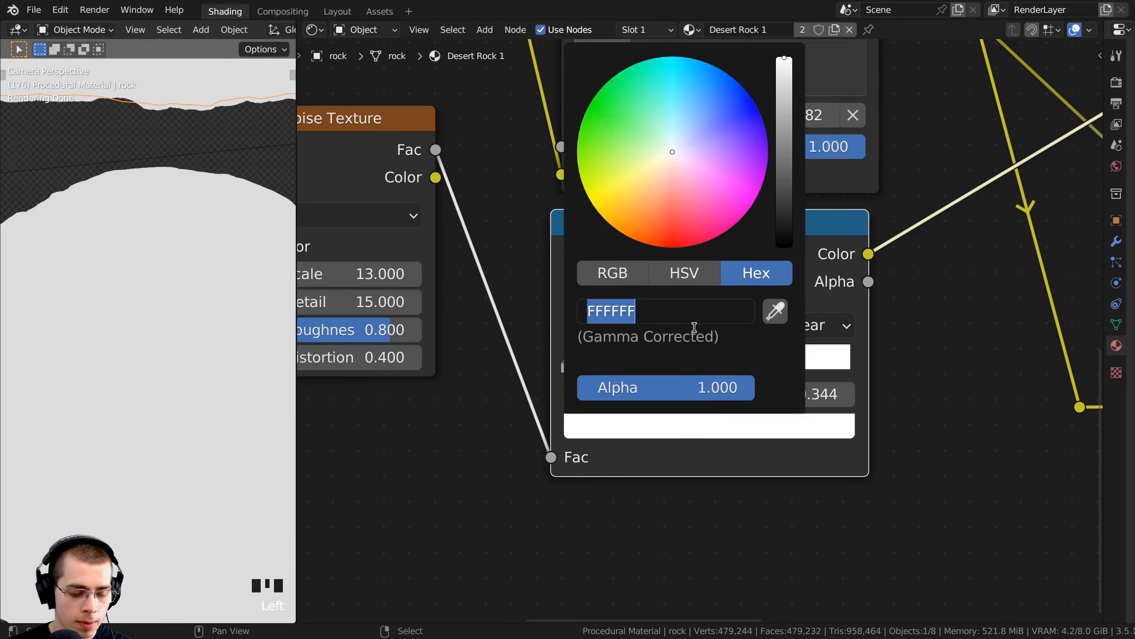
text(a6a6a6)
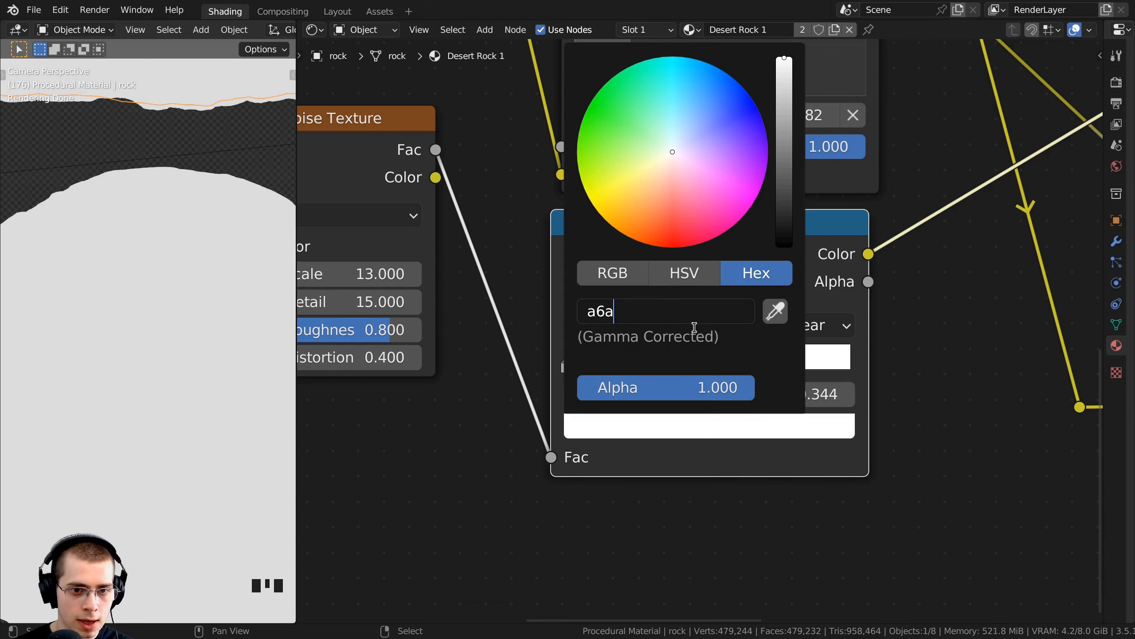
key(Return)
key(ctrl+z)
key(ctrl+z)
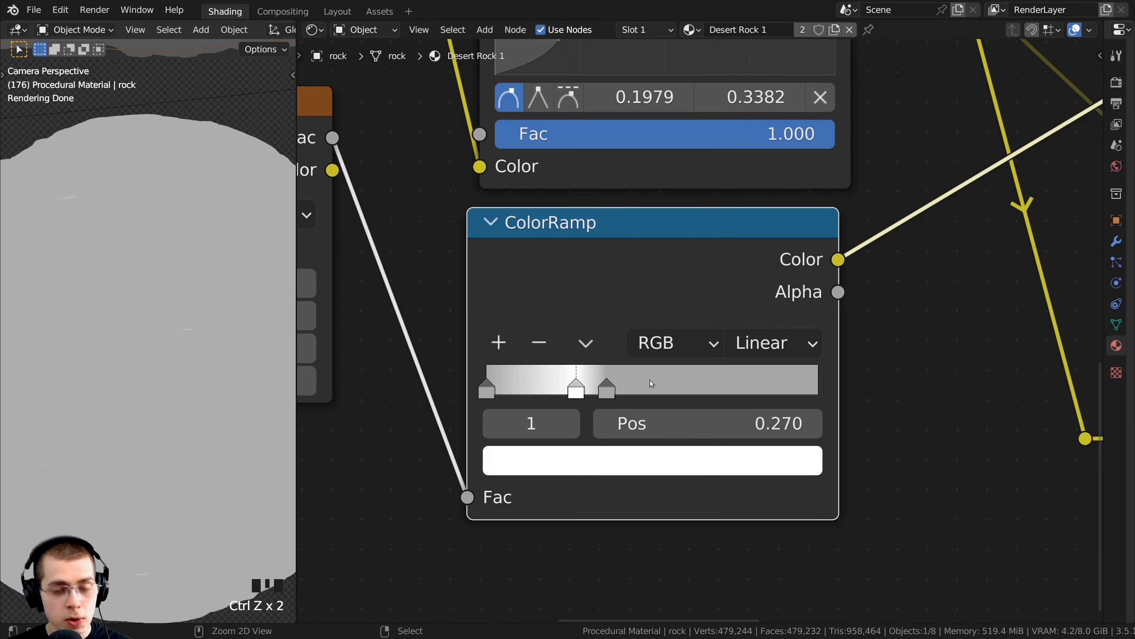
- Add a fourth ColorRamp stop at 0.465, make it white, and check the resulting streaks on the rock
ctrl+click(643, 387)
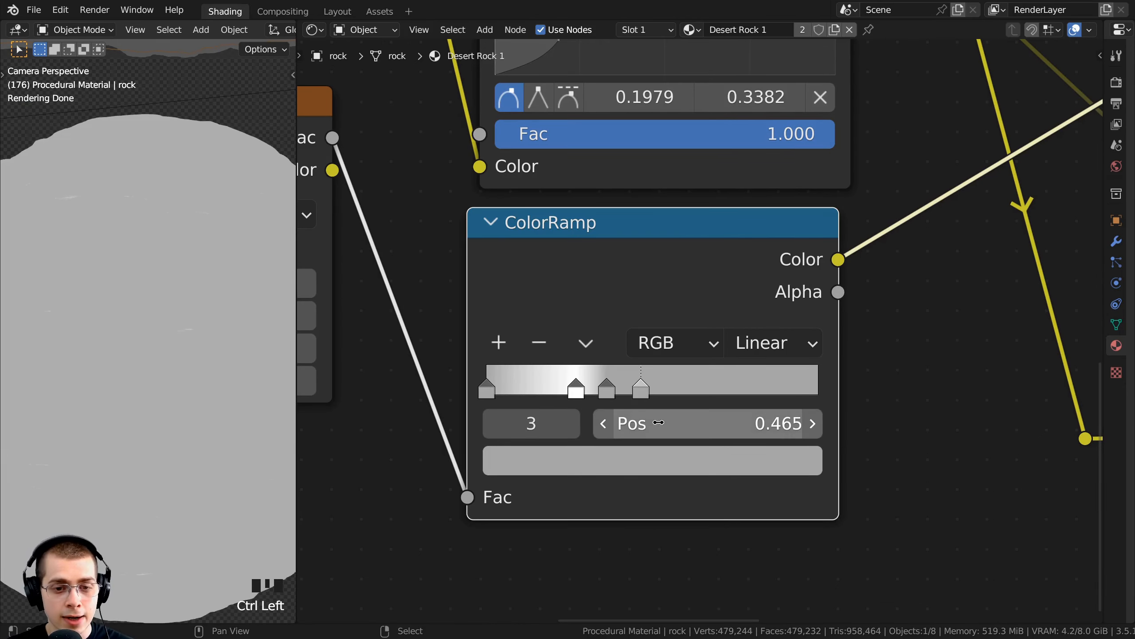
middle_drag(625, 426, 650, 472)
click(646, 469)
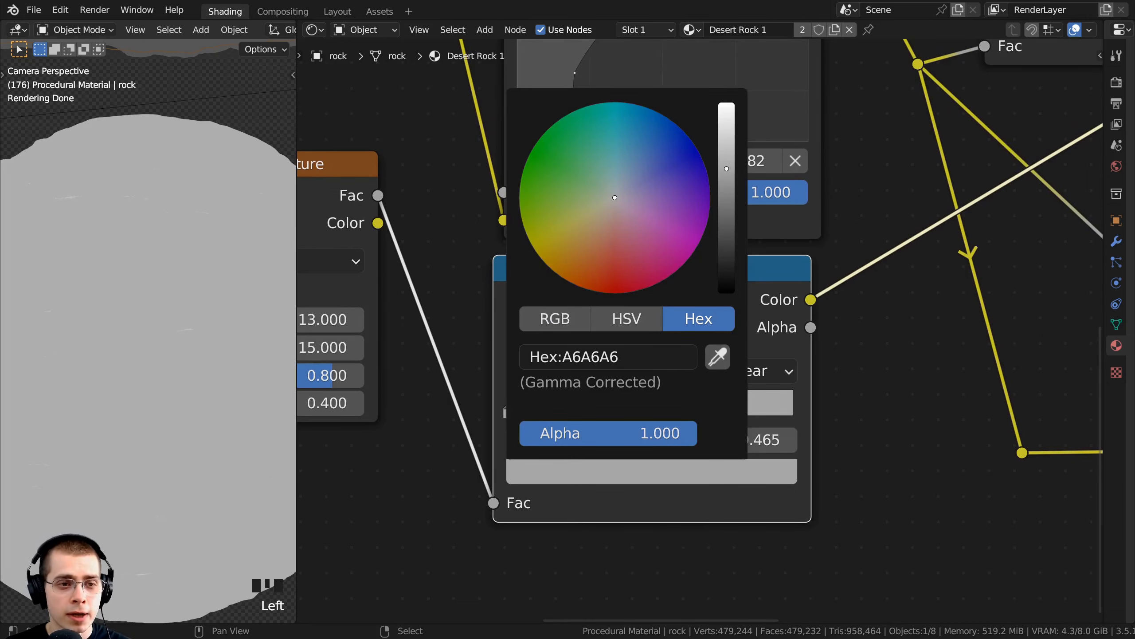
scroll(617, 188, up, 4)
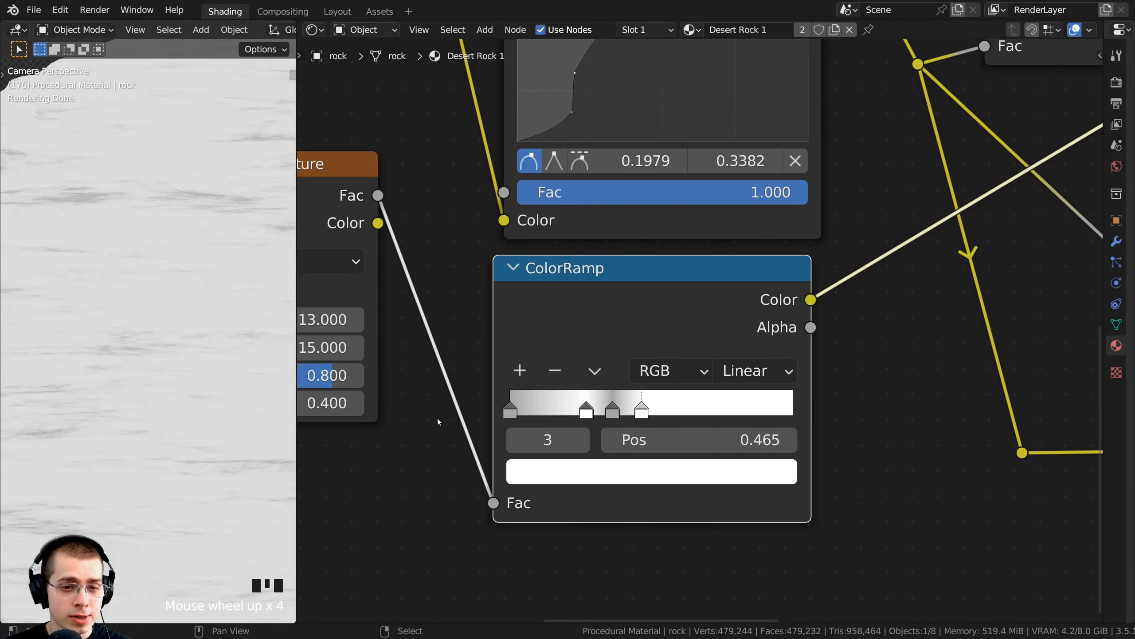
click(510, 408)
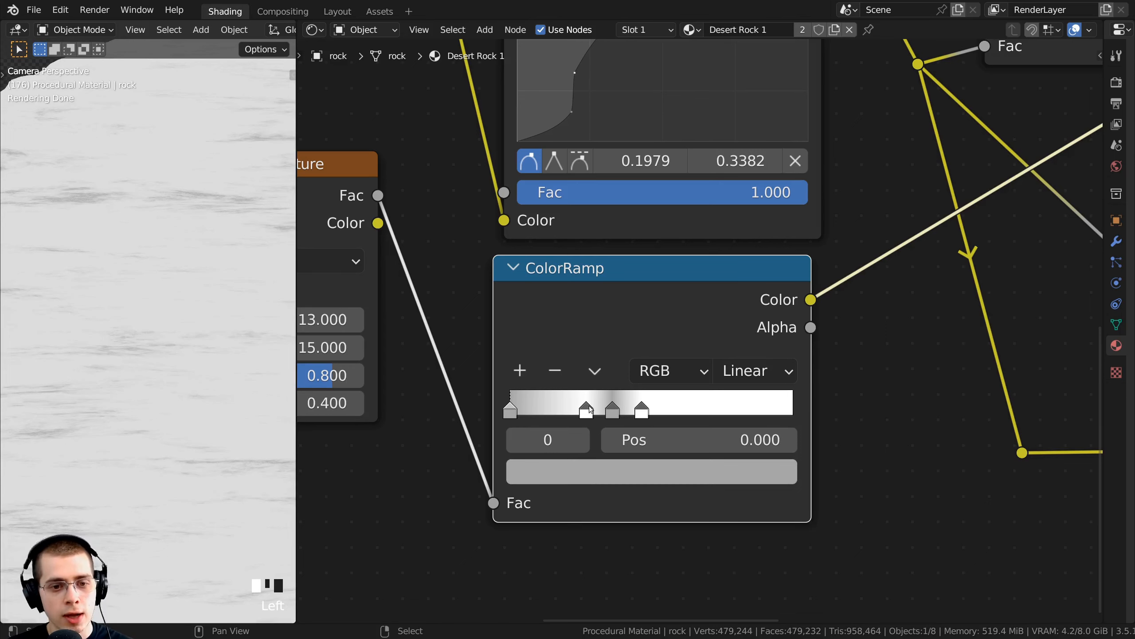
click(586, 410)
scroll(111, 330, up, 2)
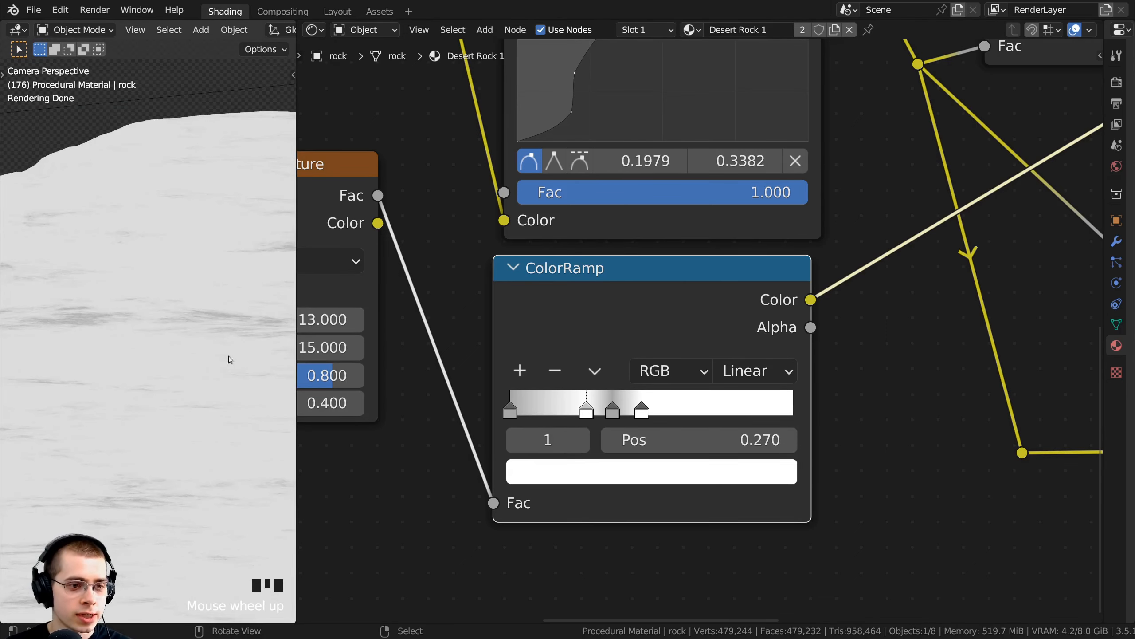
shift+middle_drag(231, 361, 142, 308)
scroll(582, 382, up, 2)
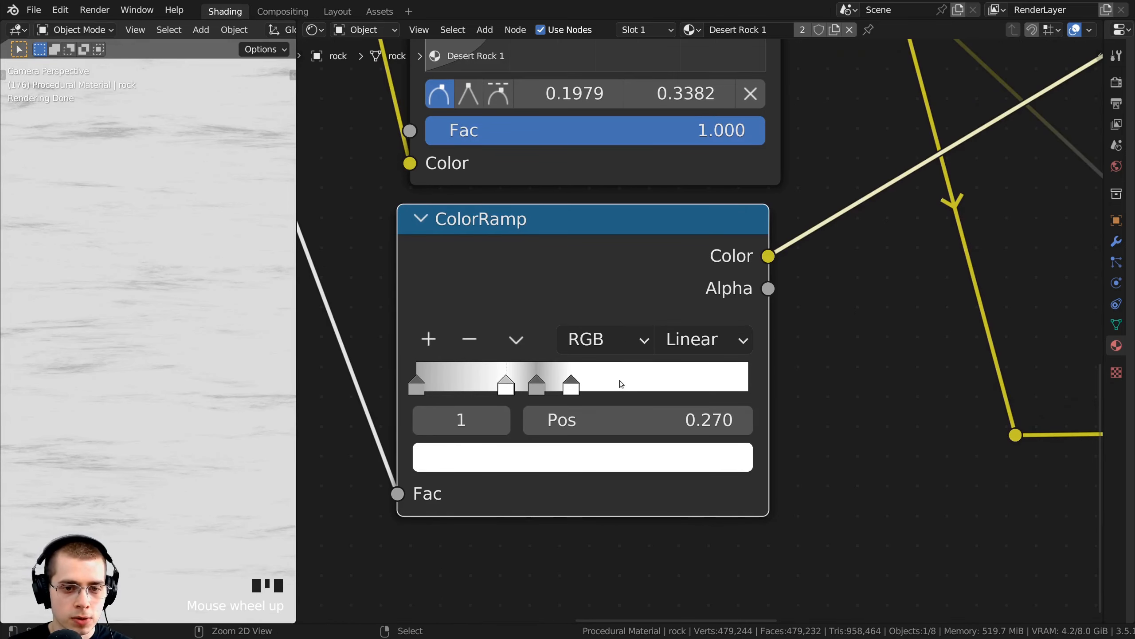
- Add two more white stops to the ColorRamp at positions 0.643 and 0.692
ctrl+click(620, 383)
drag(619, 380, 631, 381)
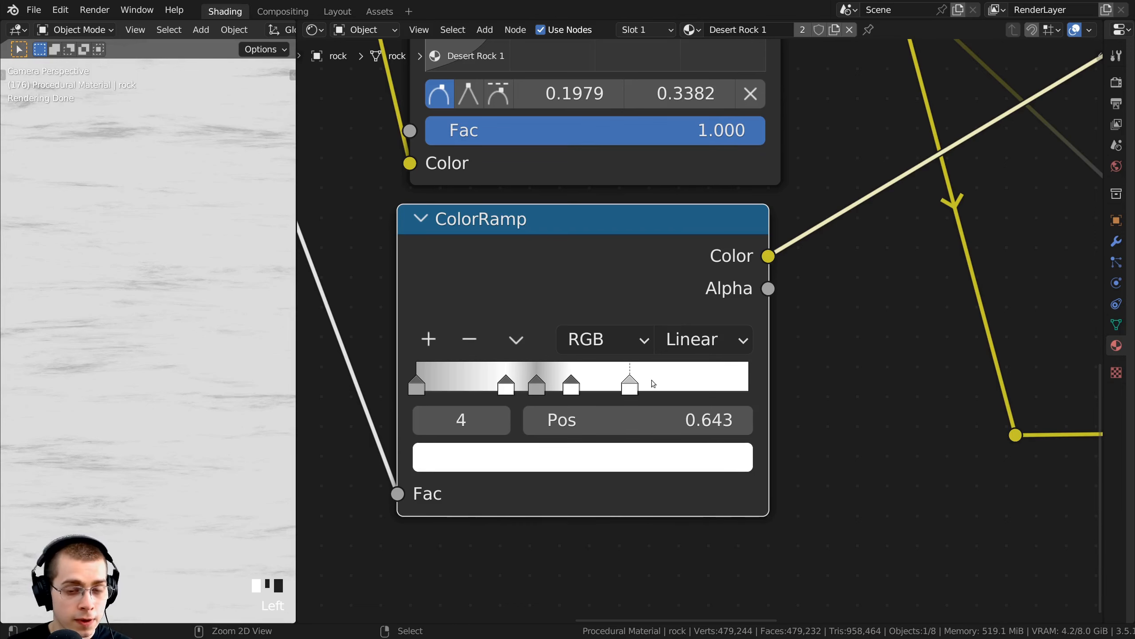
ctrl+click(650, 382)
drag(651, 382, 648, 380)
scroll(632, 455, down, 4)
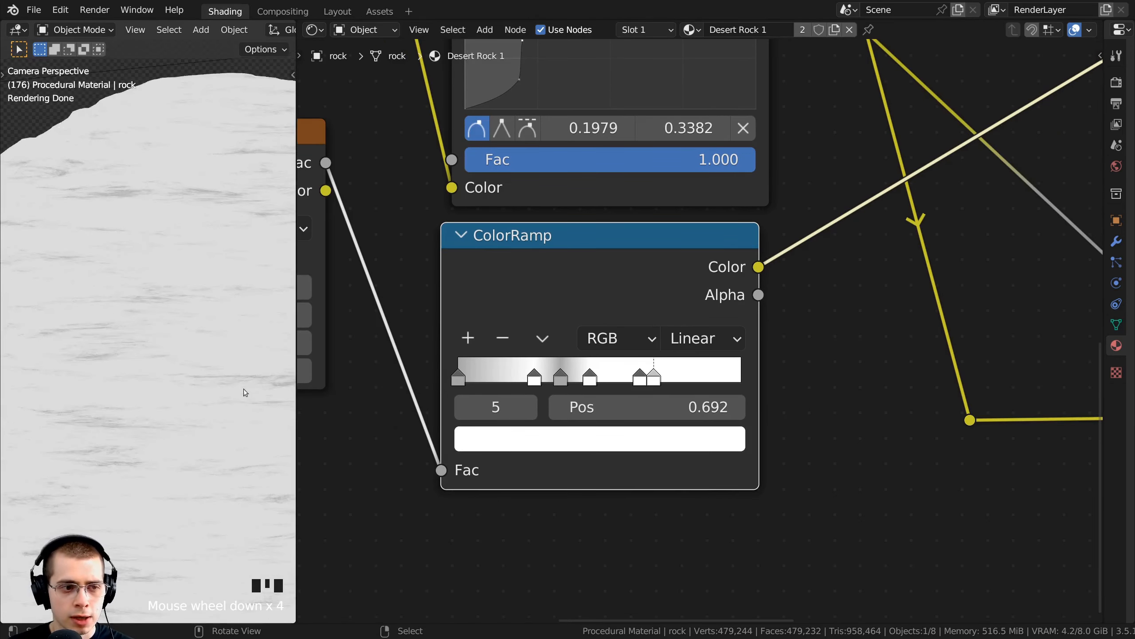
- Set the ColorRamp stop at position 0.692 to hex A6A6A6 and check the streaks on the rocks
click(623, 445)
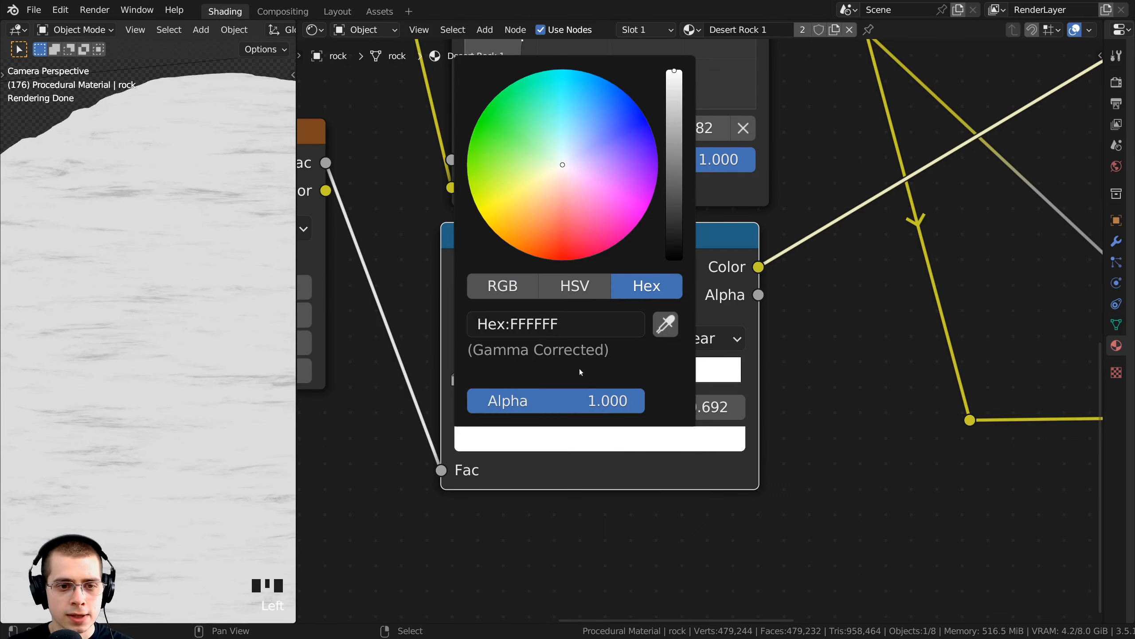
click(554, 325)
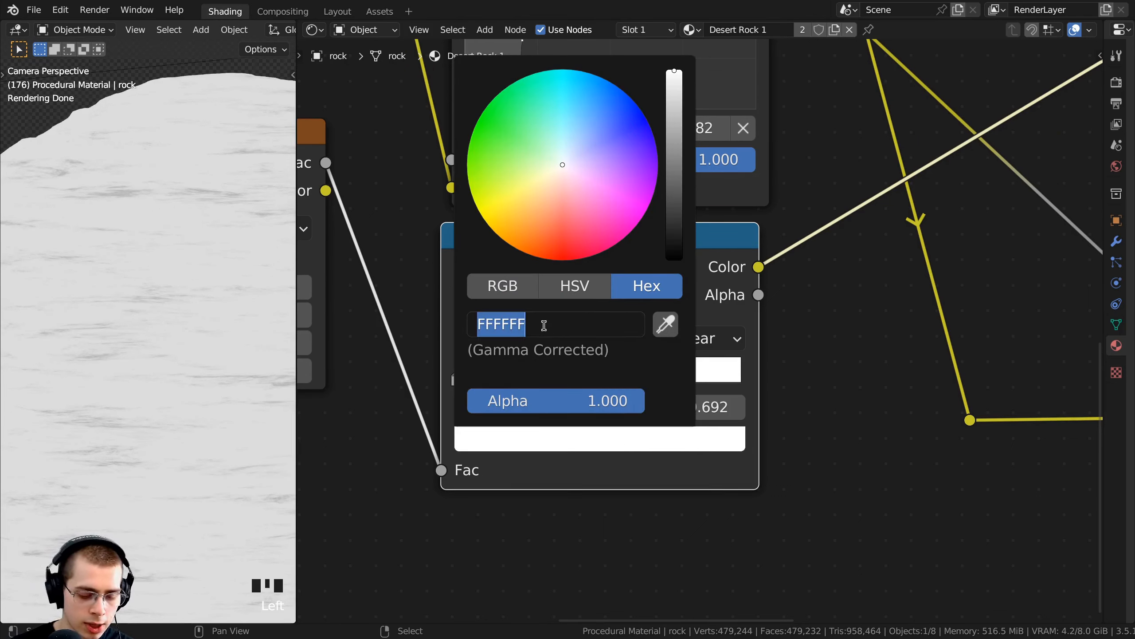
text(a6a6a6)
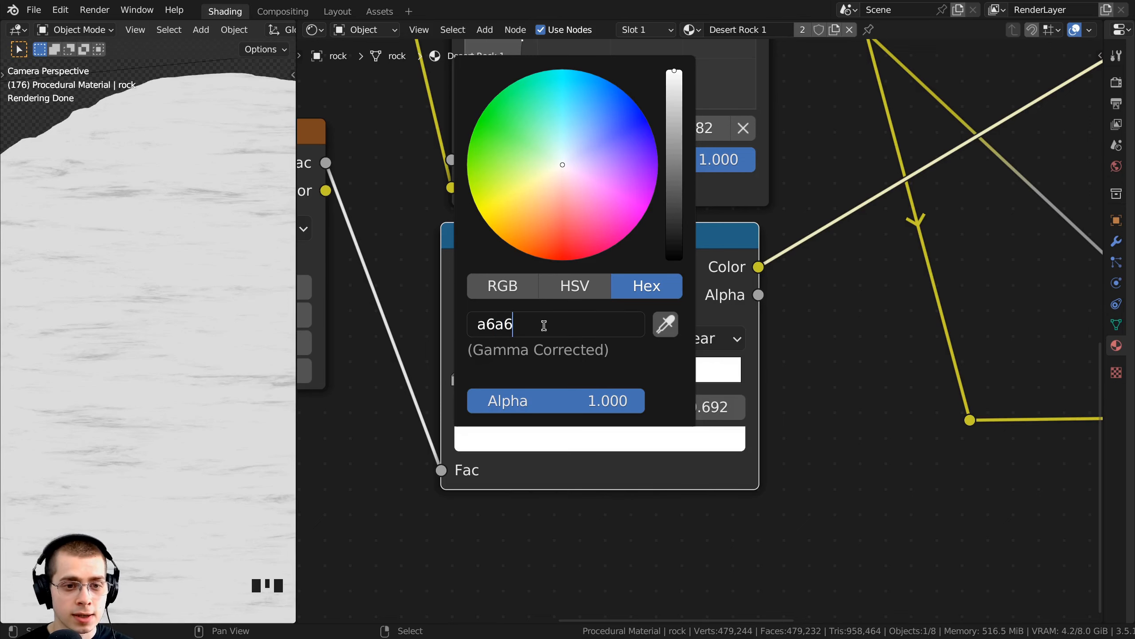
key(Return)
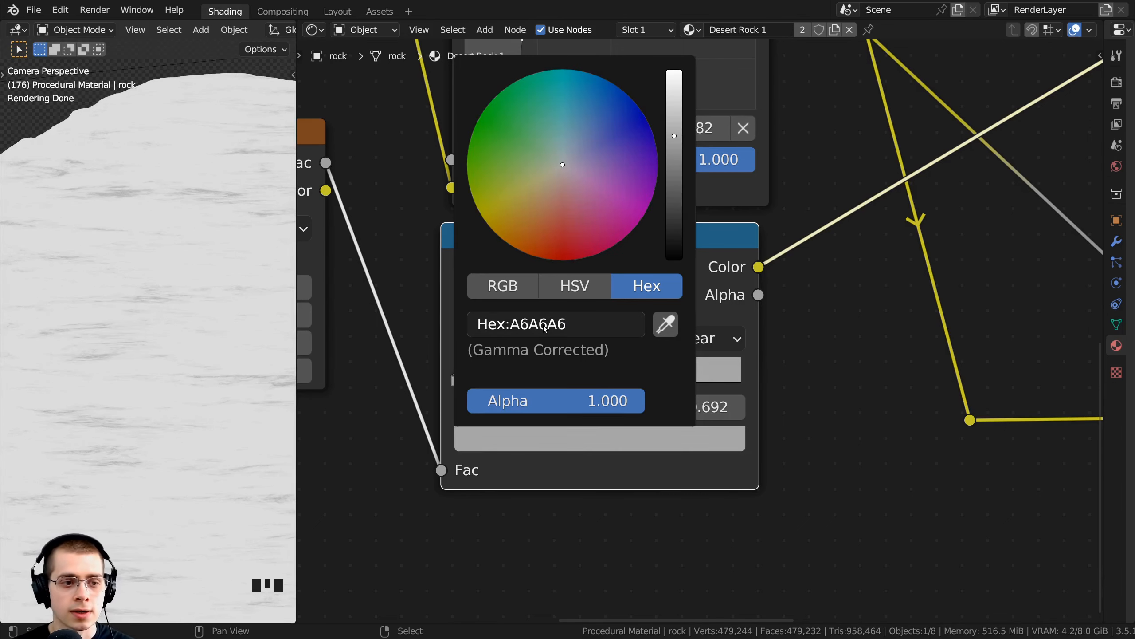
mouse_move(639, 378)
mouse_down()
mouse_move(589, 375)
mouse_move(641, 378)
mouse_up()
scroll(160, 385, down, 3)
shift+middle_drag(160, 385, 157, 325)
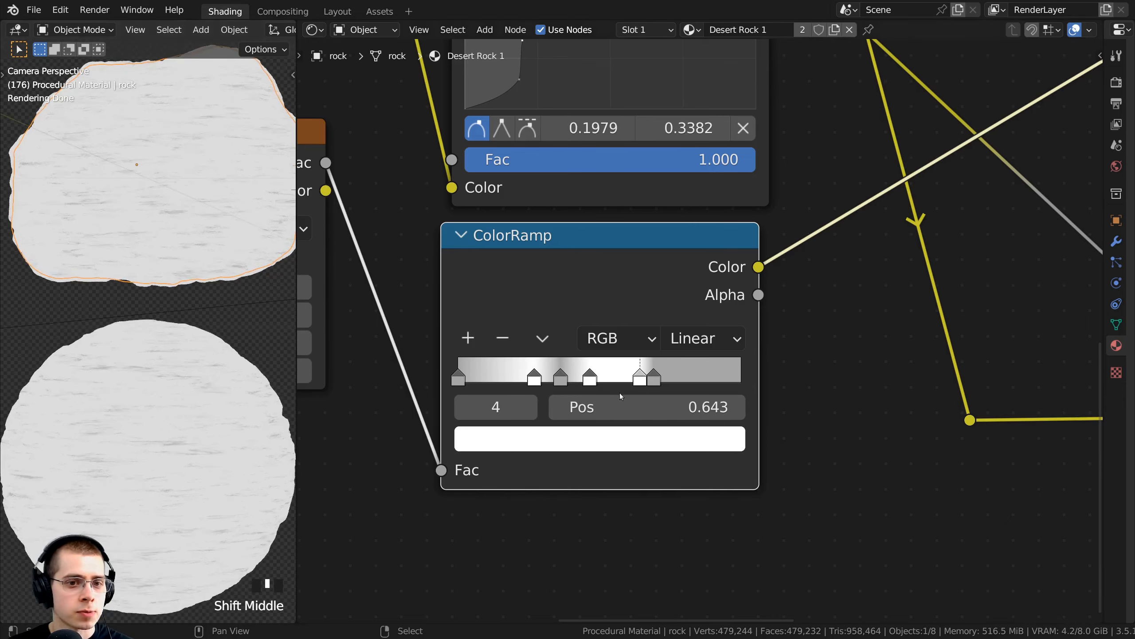
- Duplicate the colour Mix node and insert the copy between the original Mix and the Principled BSDF's Base Color
scroll(615, 412, down, 4)
middle_drag(603, 429, 627, 431)
key(a)
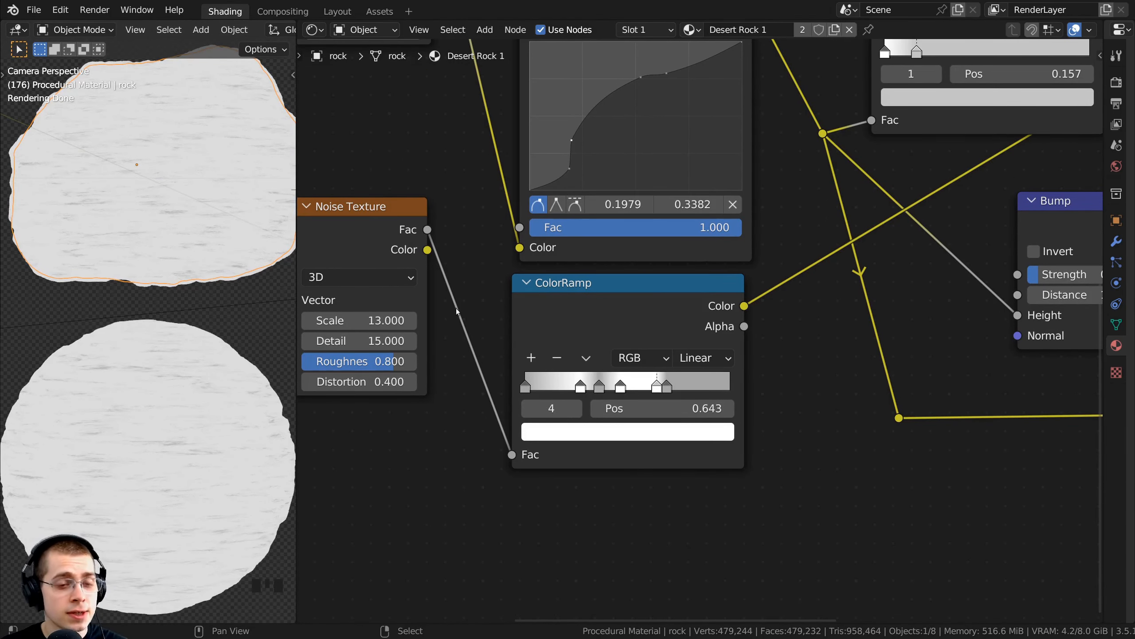
scroll(626, 315, down, 3)
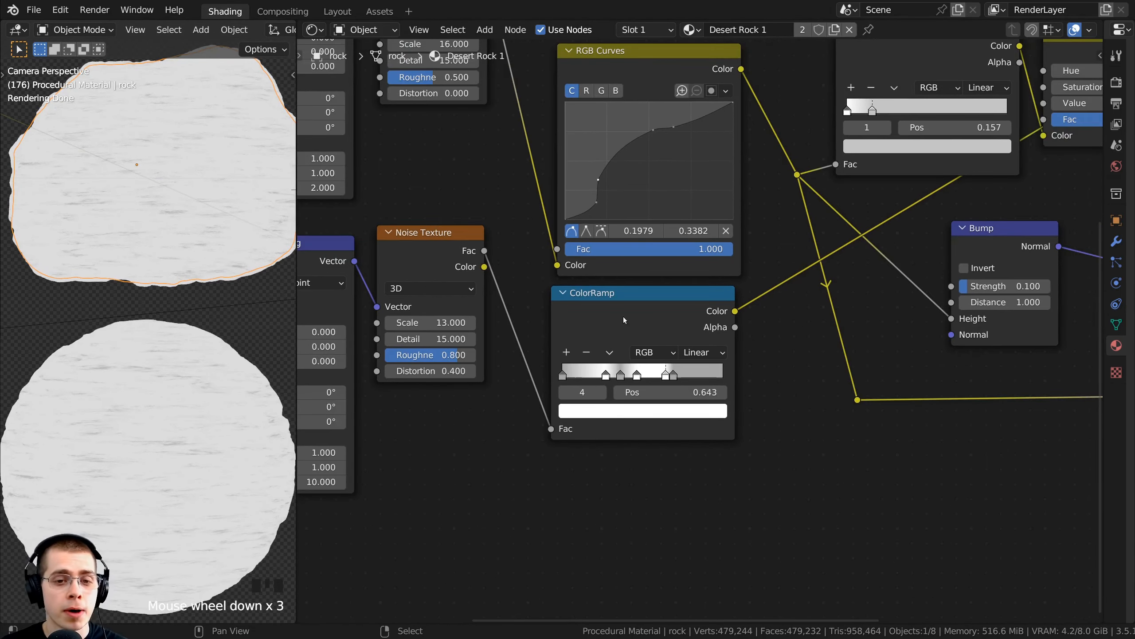
middle_drag(623, 315, 760, 64)
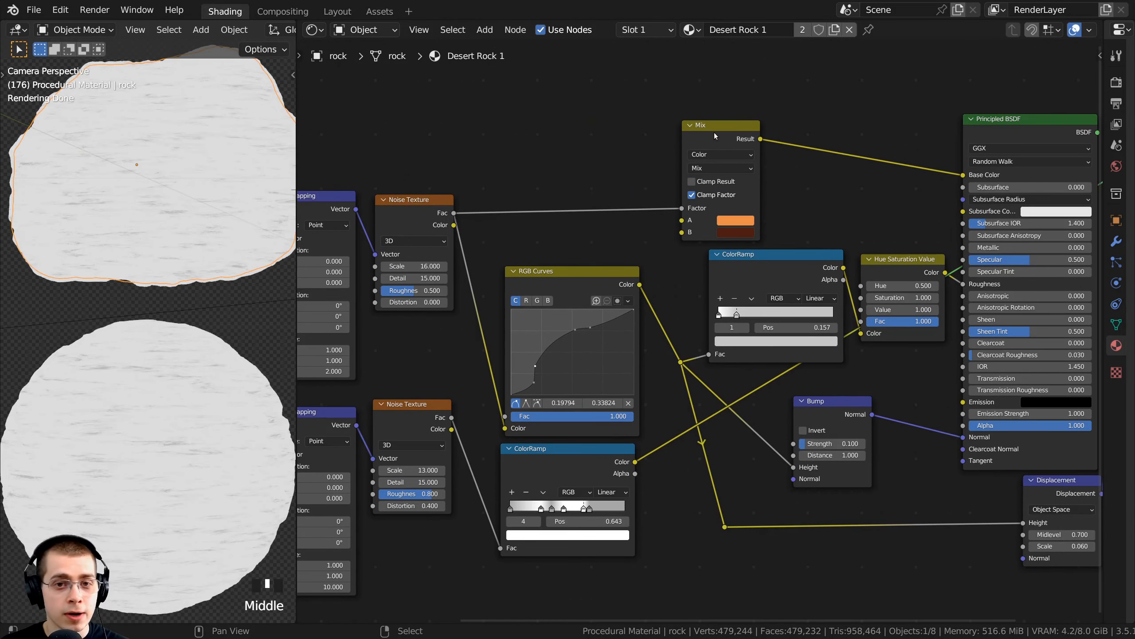
drag(715, 132, 722, 121)
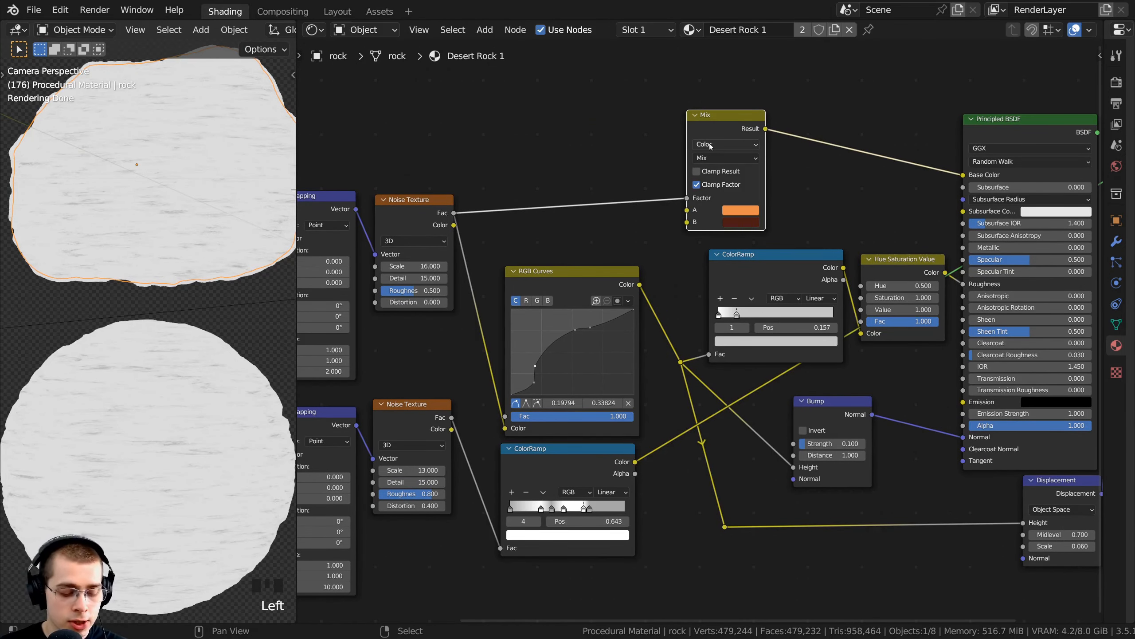
key(shift+d)
click(826, 135)
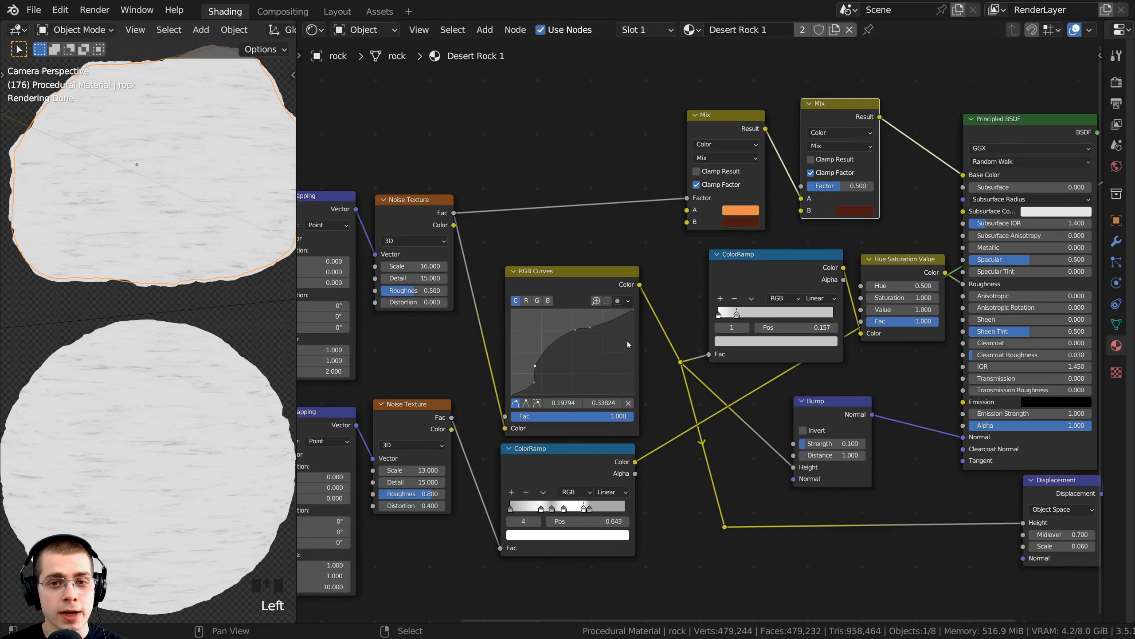
- Connect the streak ColorRamp's Color to the duplicated Mix node's Factor and preview that Mix node's result on the rock
click(544, 471)
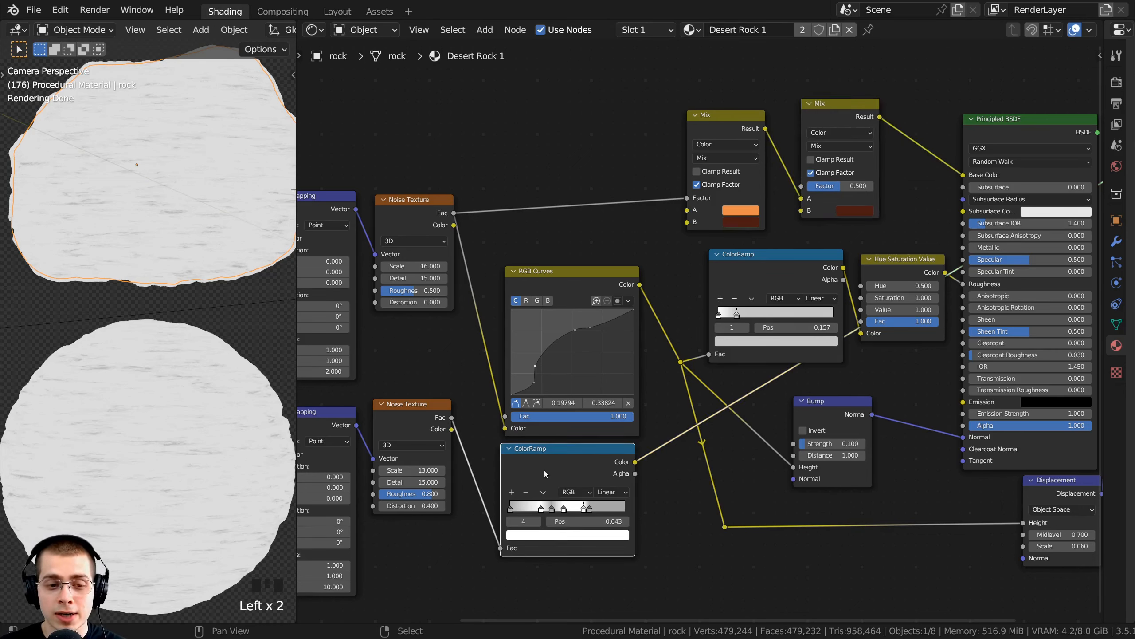
drag(635, 462, 805, 187)
middle_drag(805, 187, 713, 198)
scroll(738, 188, up, 3)
ctrl+shift+click(713, 197)
scroll(163, 456, up, 2)
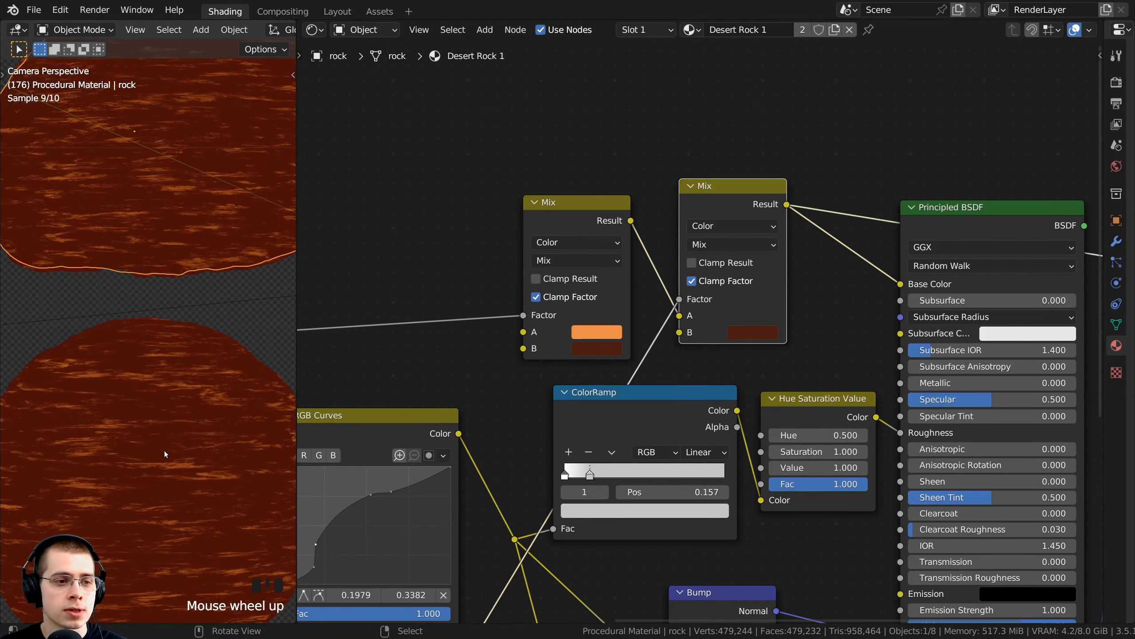
shift+middle_drag(163, 456, 162, 385)
scroll(184, 291, up, 3)
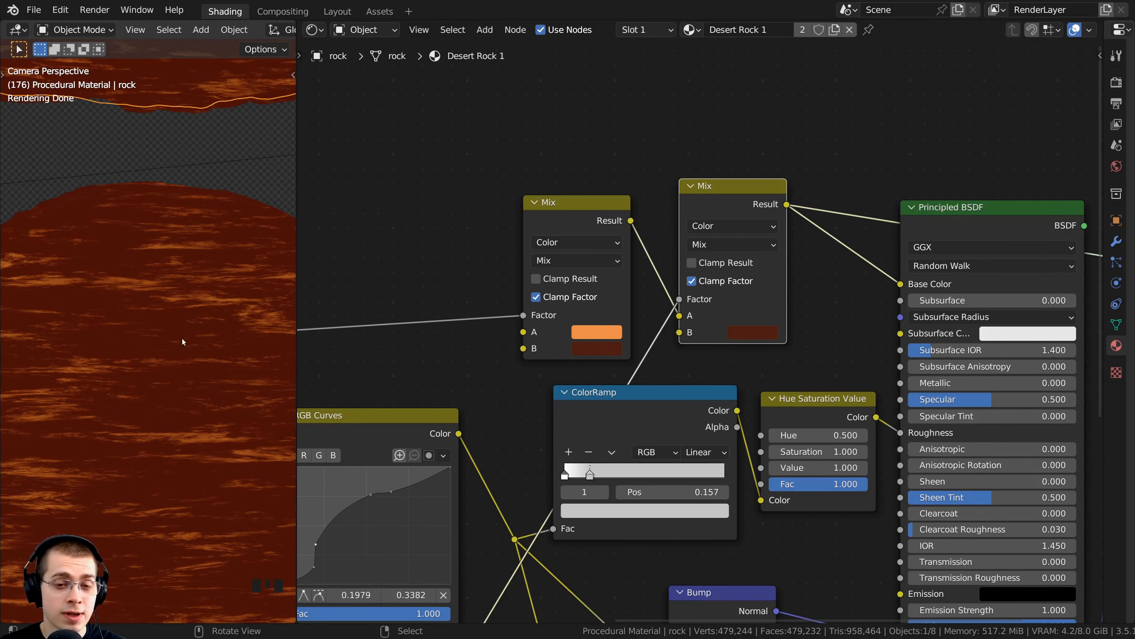
- Move the first Mix node's Result link from input A to input B of the second Mix node
middle_drag(631, 216, 639, 190)
scroll(640, 188, up, 1)
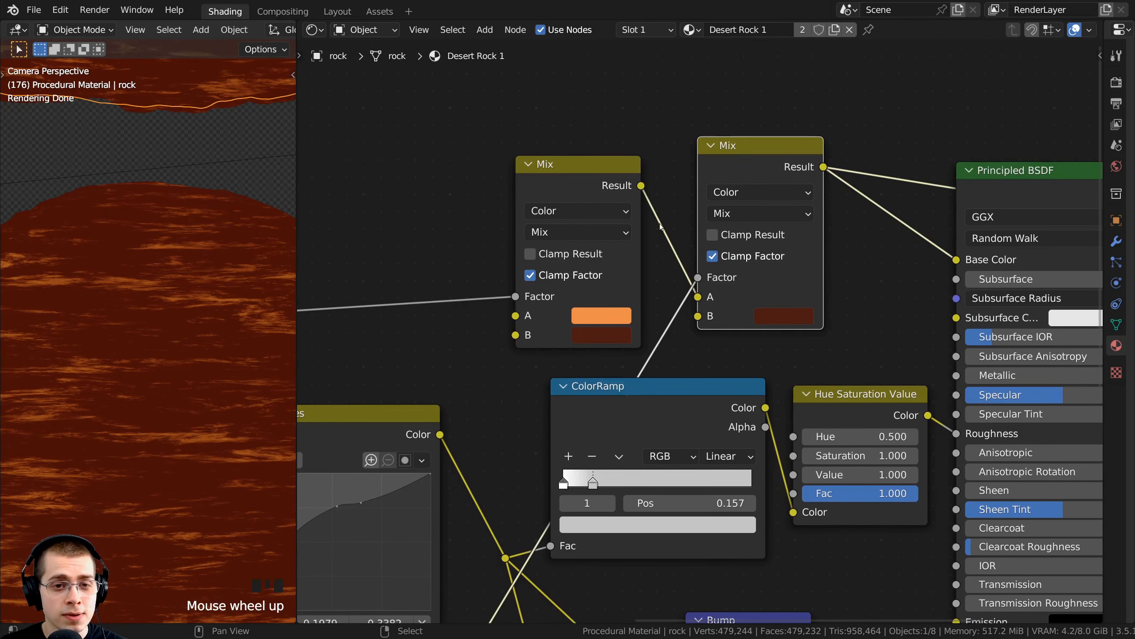
mouse_move(698, 297)
mouse_down()
mouse_move(559, 197)
mouse_move(614, 318)
mouse_move(699, 317)
mouse_up()
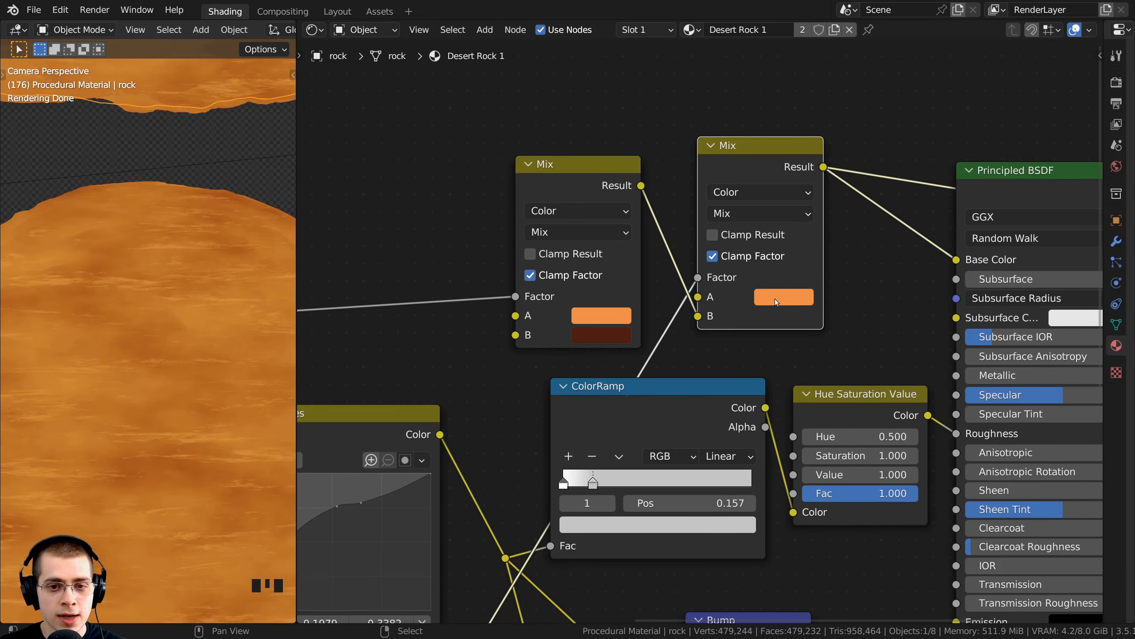
scroll(63, 279, up, 1)
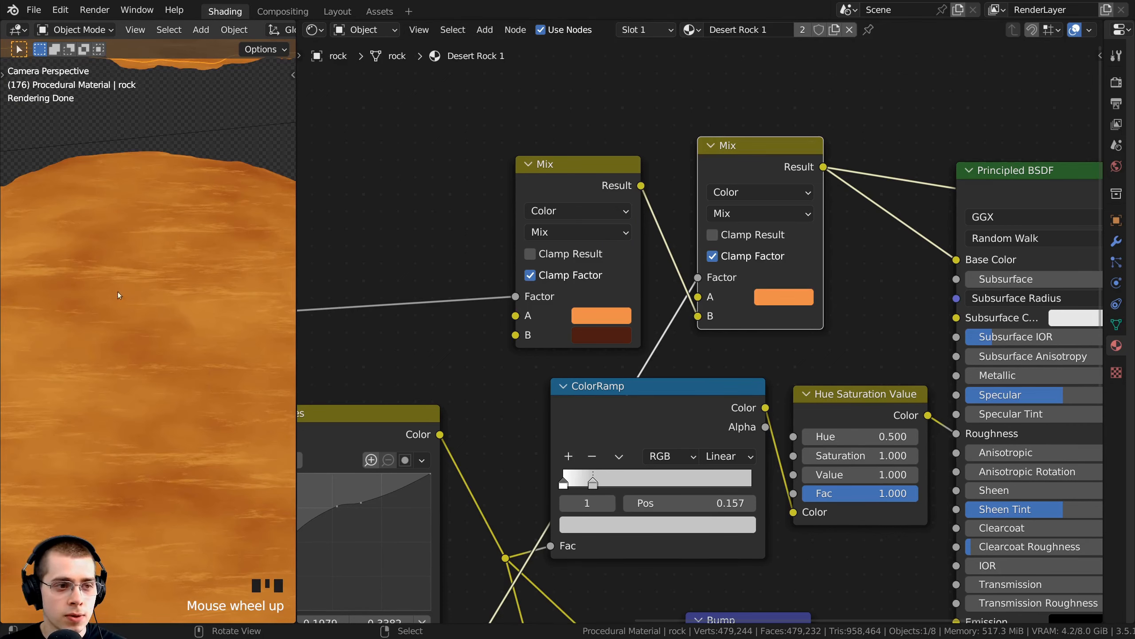
- Set colour A of the second Mix node to a dark reddish brown, hex 3D160D
middle_drag(784, 308, 758, 312)
click(758, 304)
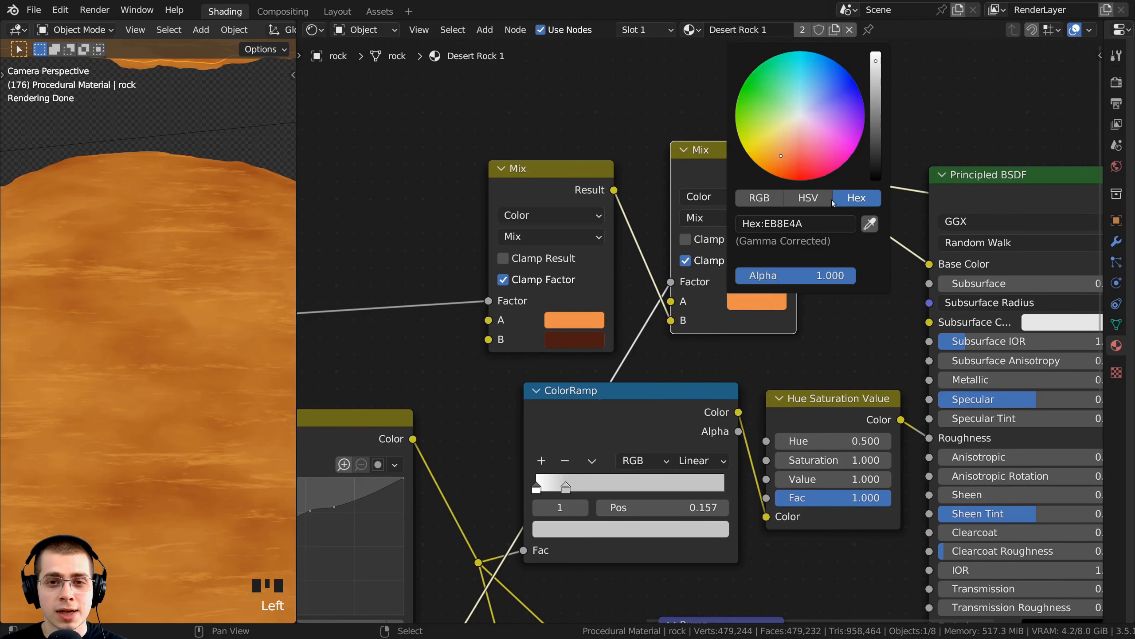
scroll(778, 162, down, 12)
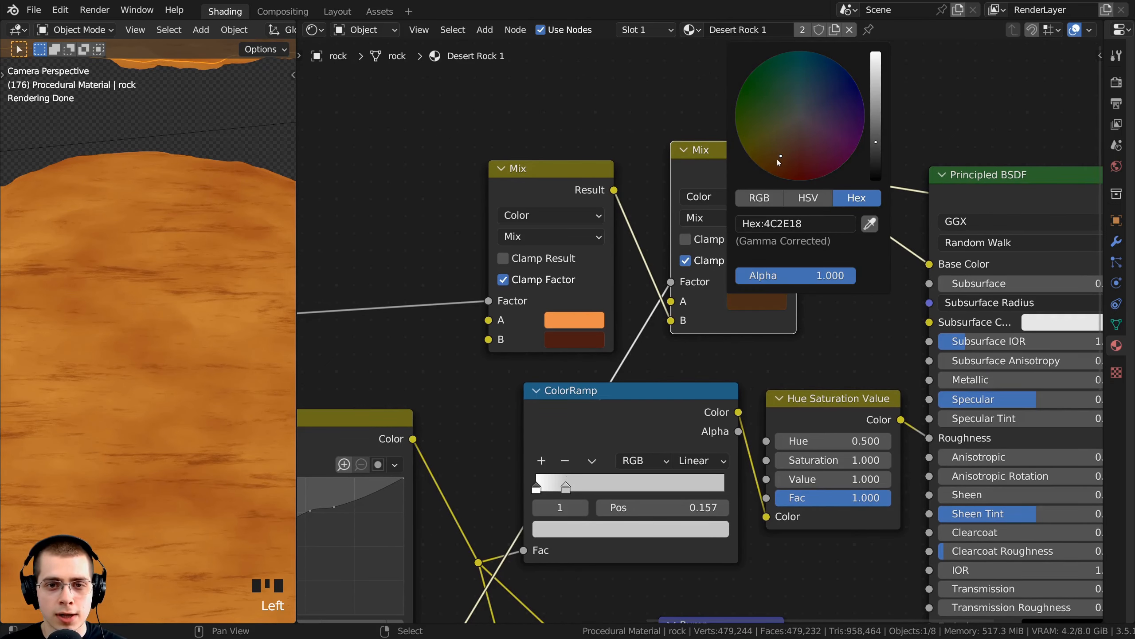
drag(778, 161, 786, 167)
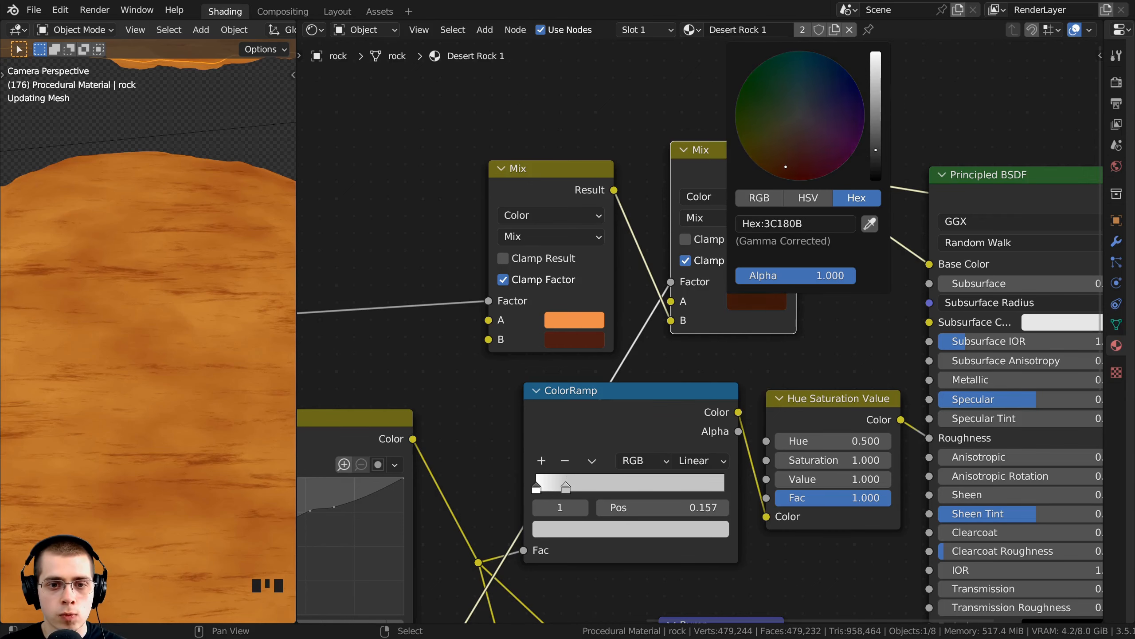
ctrl+scroll(663, 311, right, 1)
key(ctrl+v)
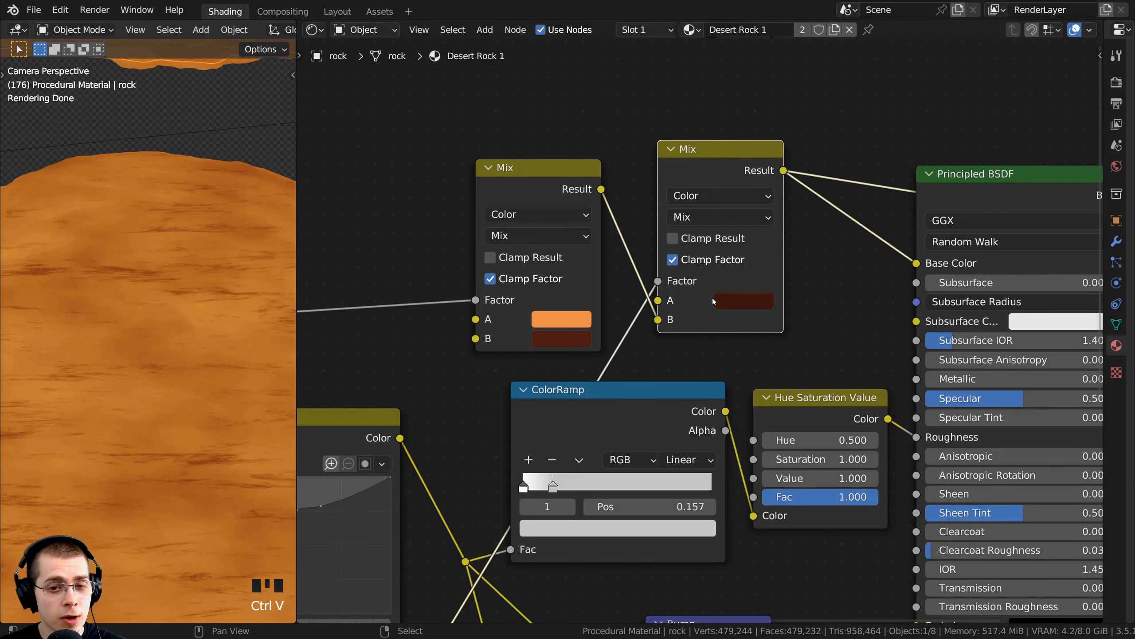
click(726, 302)
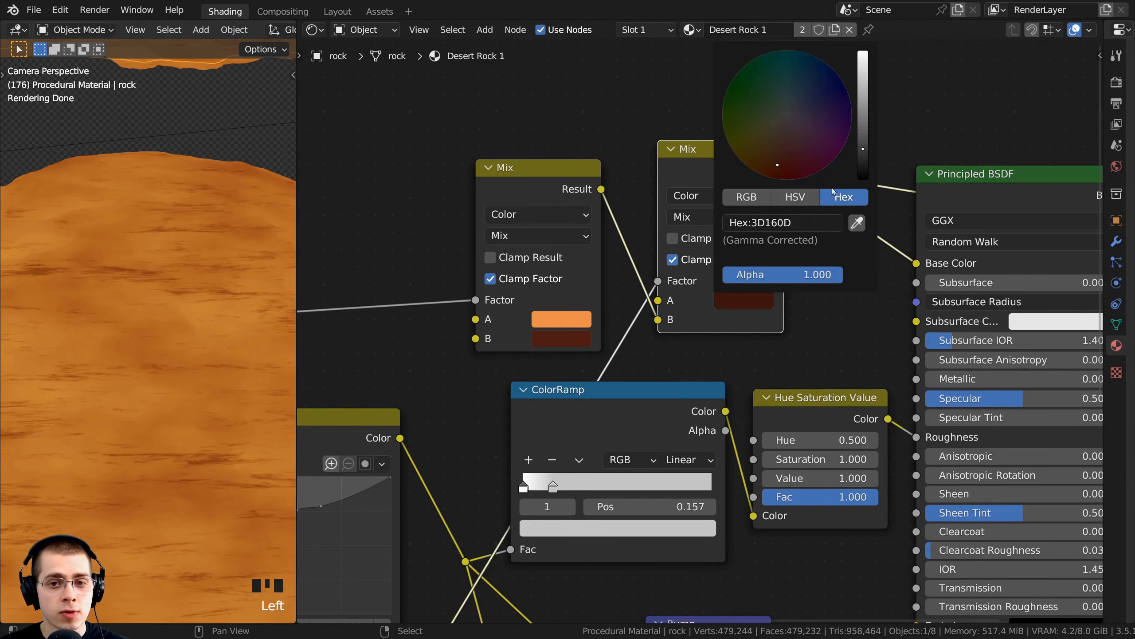